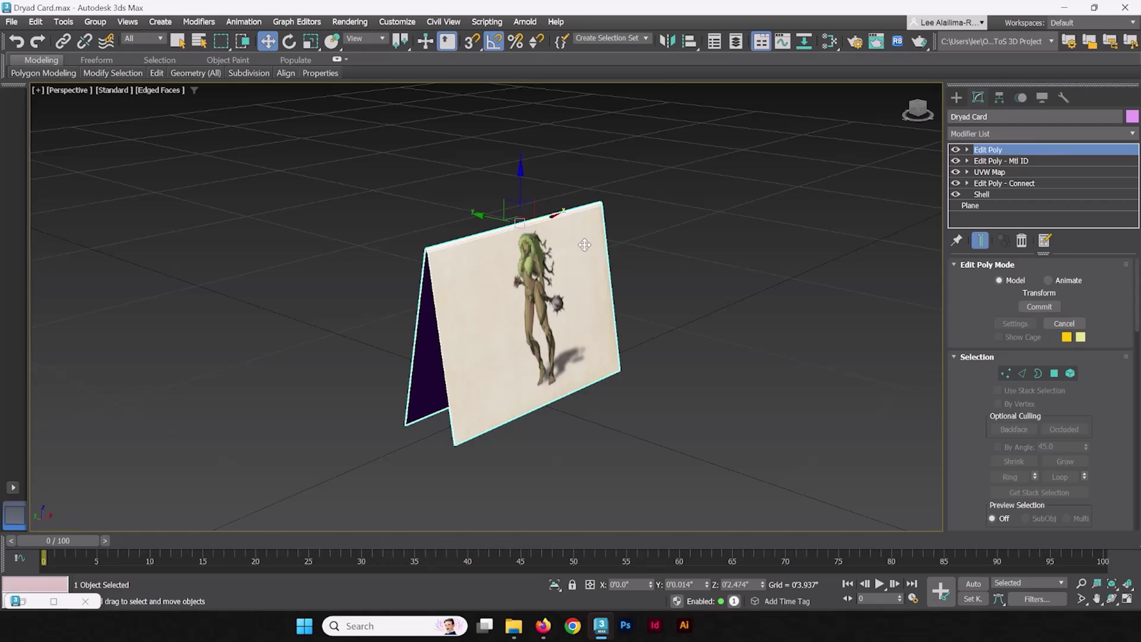
Clone the Dryad Card to the right as a copy named 'Owlbear Card'
middle_drag(631, 258, 404, 283)
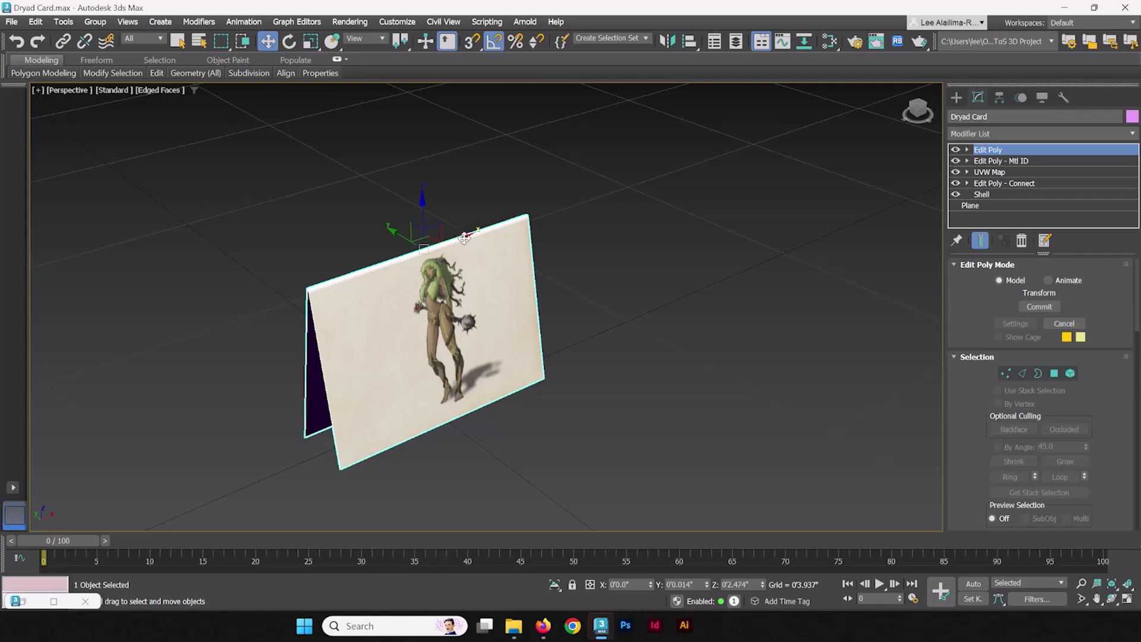
shift+drag(464, 237, 707, 159)
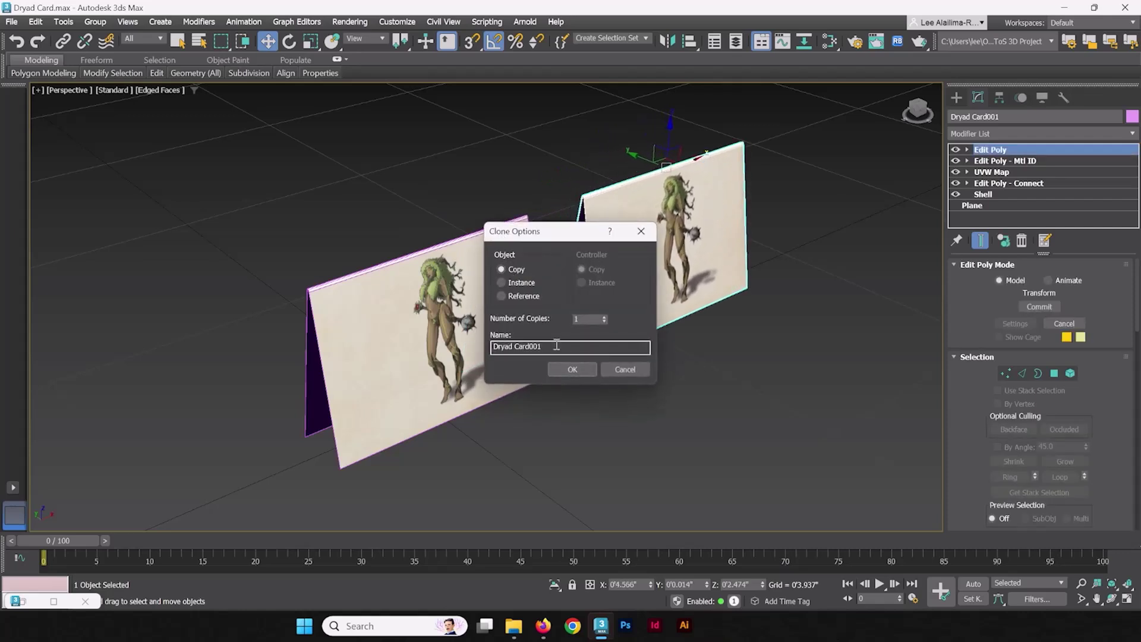
drag(557, 345, 488, 345)
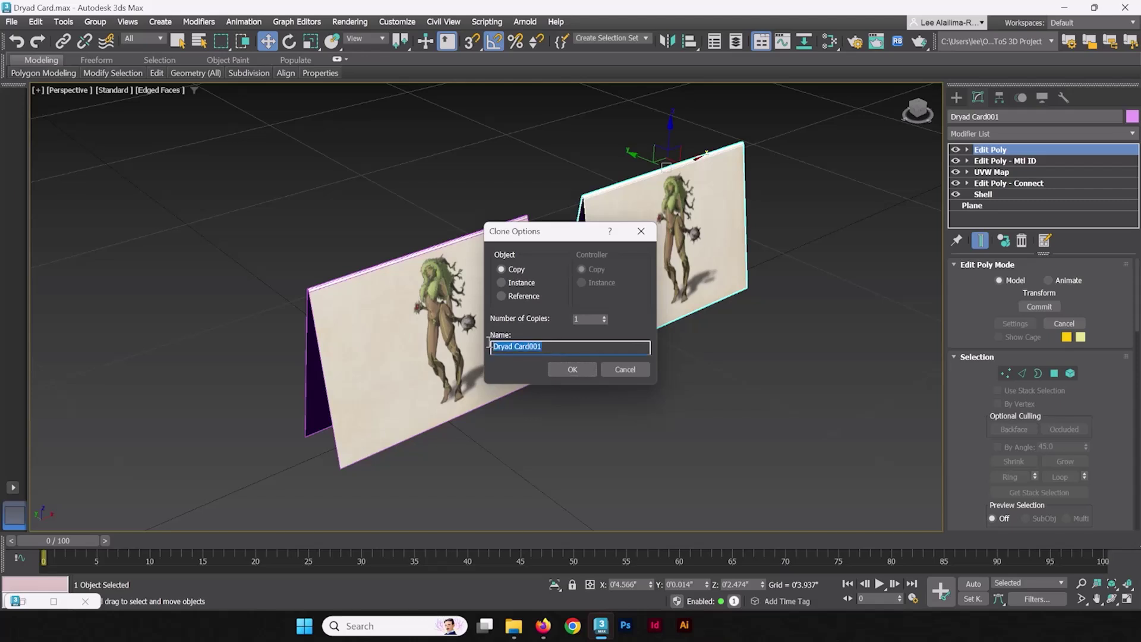
text(Owlbear Card)
key(Return)
alt+middle_drag(618, 351, 864, 272)
middle_drag(666, 277, 623, 284)
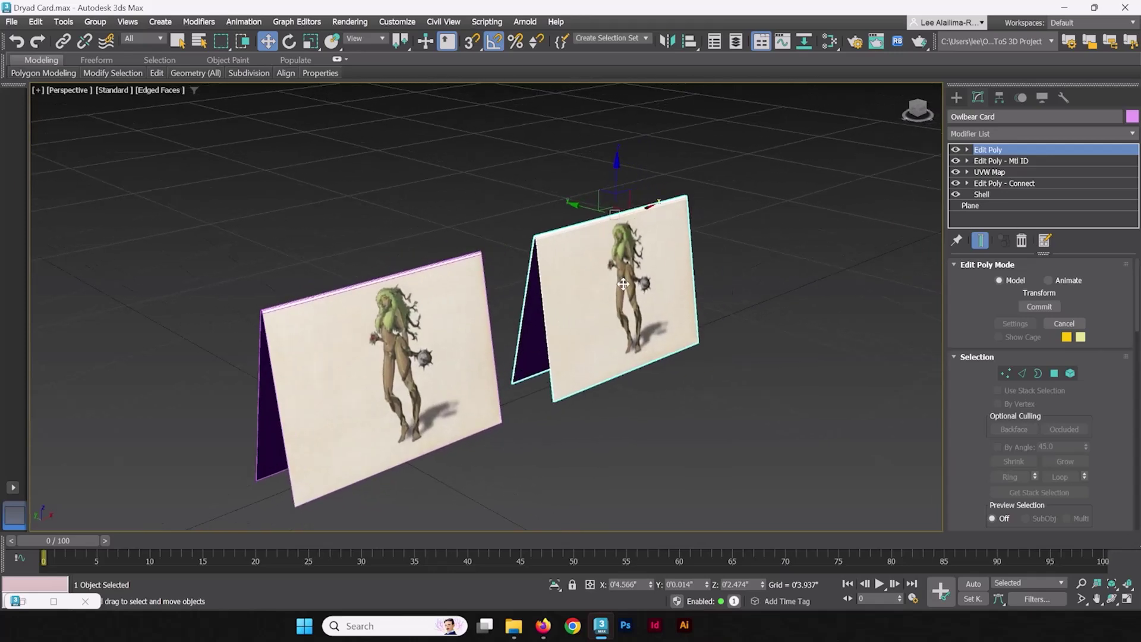
Open the Slate Material Editor and lay out Dryad Card Multi Mtl with its three sub-materials
key(m)
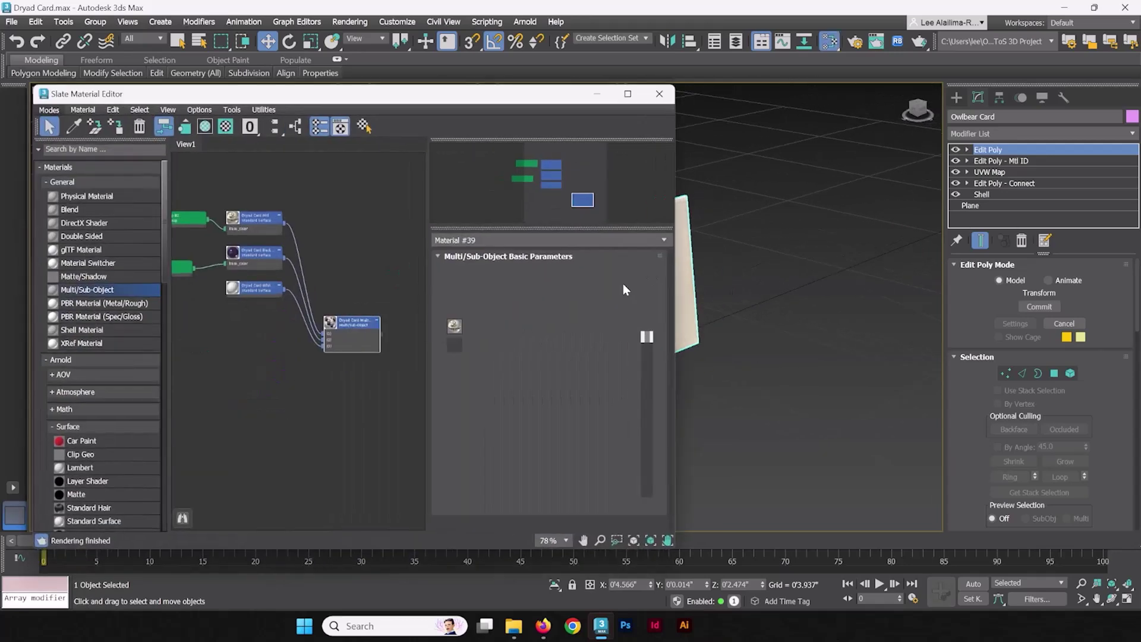
middle_drag(622, 283, 802, 304)
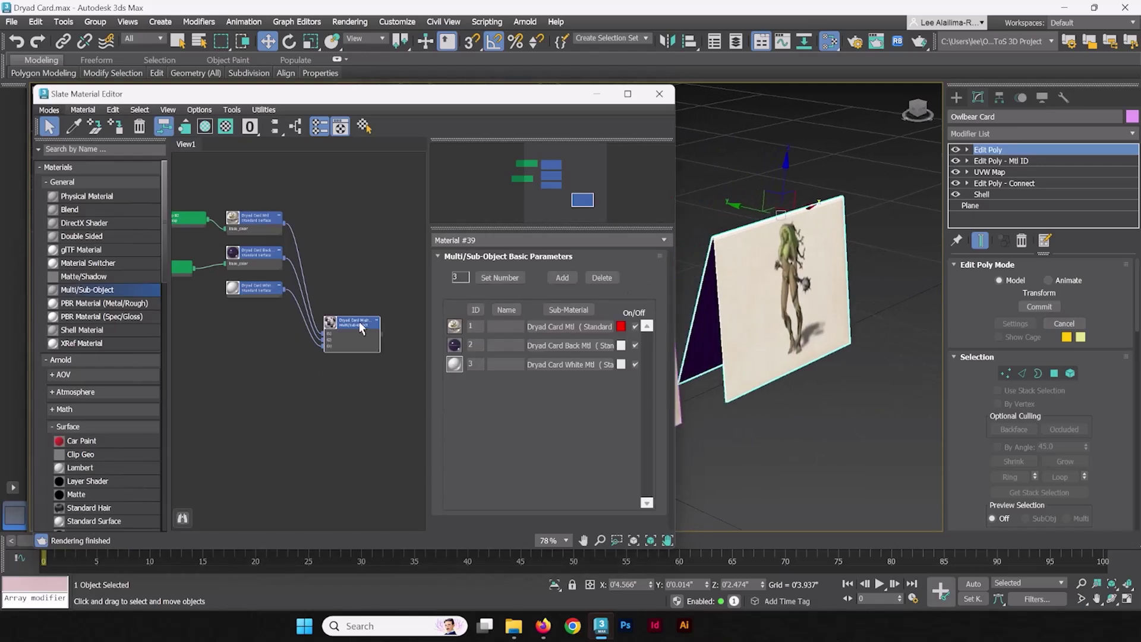
scroll(332, 339, down, 3)
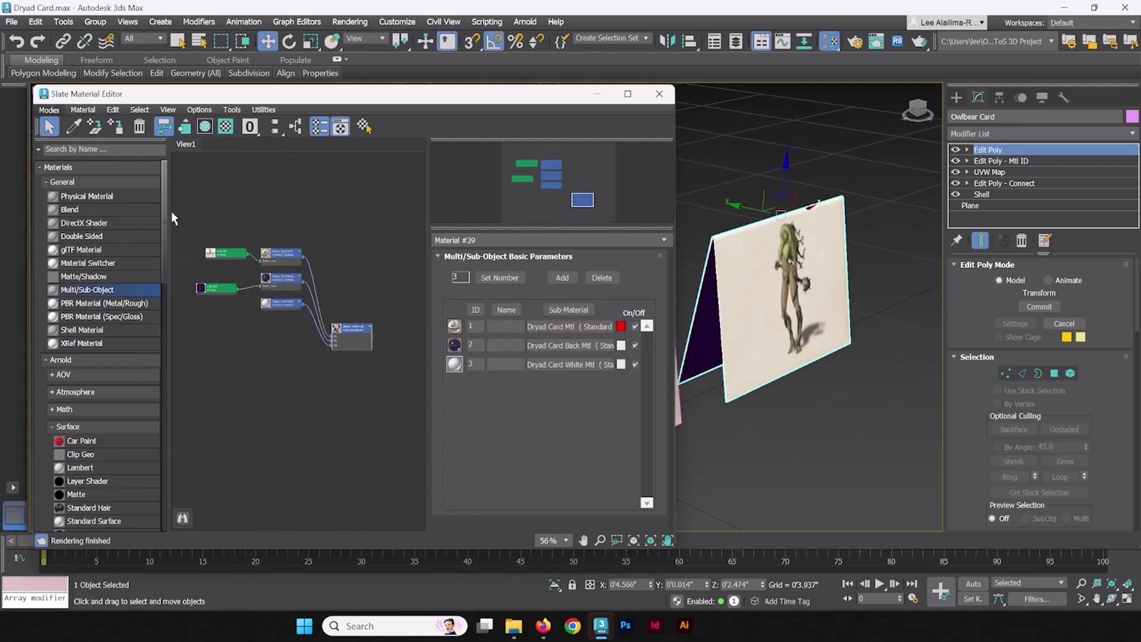
drag(175, 221, 384, 376)
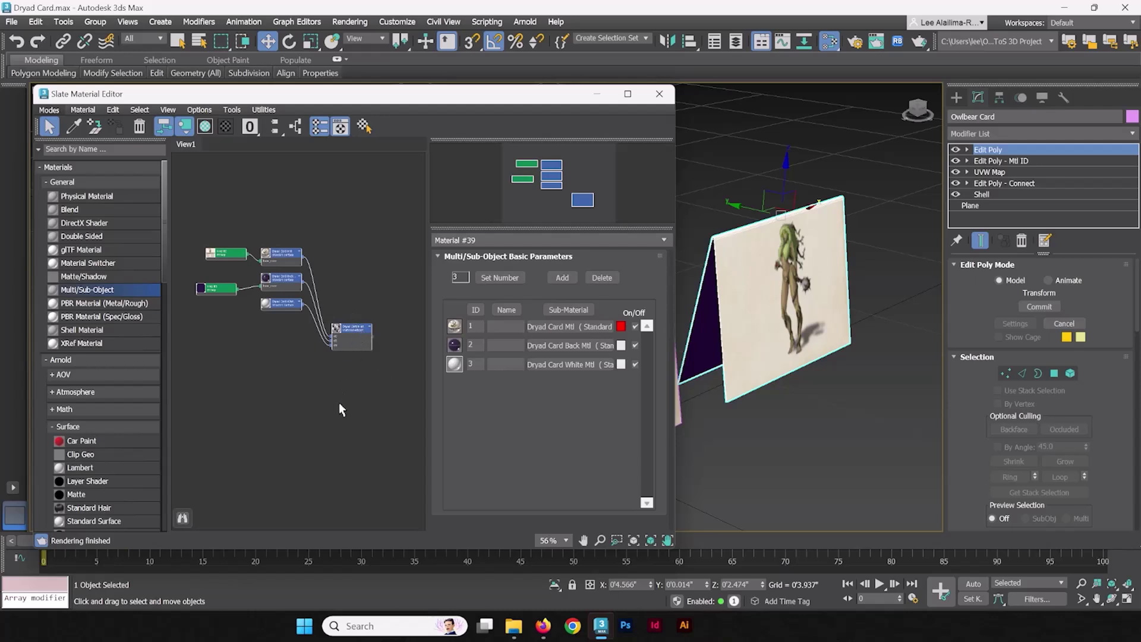
click(345, 328)
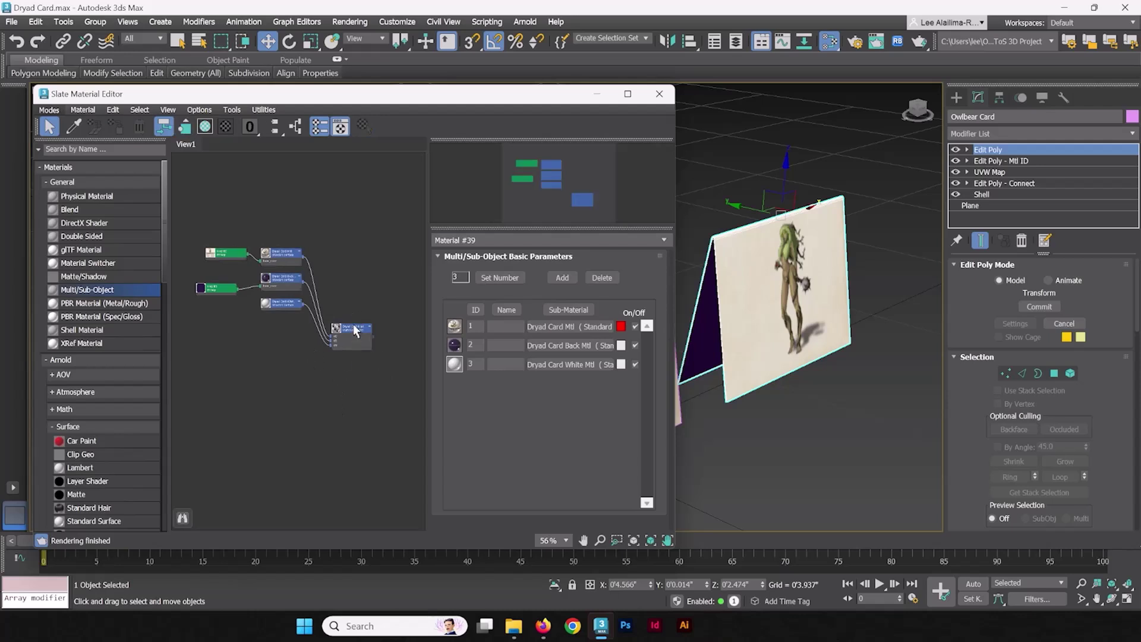
drag(185, 223, 300, 318)
drag(291, 262, 296, 314)
scroll(296, 314, up, 5)
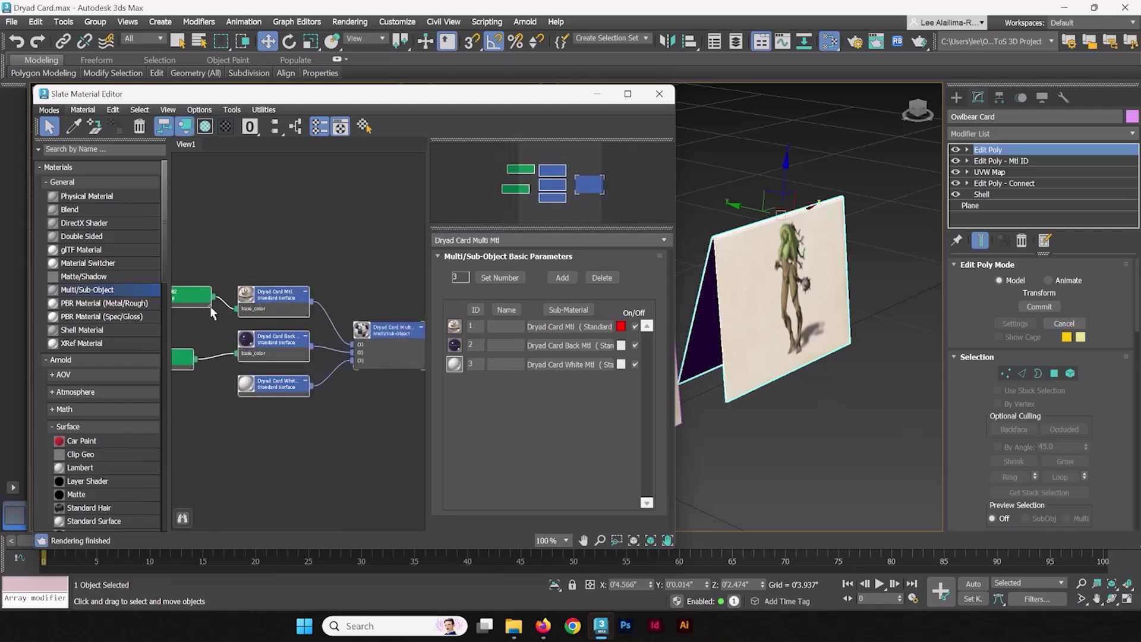
middle_drag(409, 268, 364, 268)
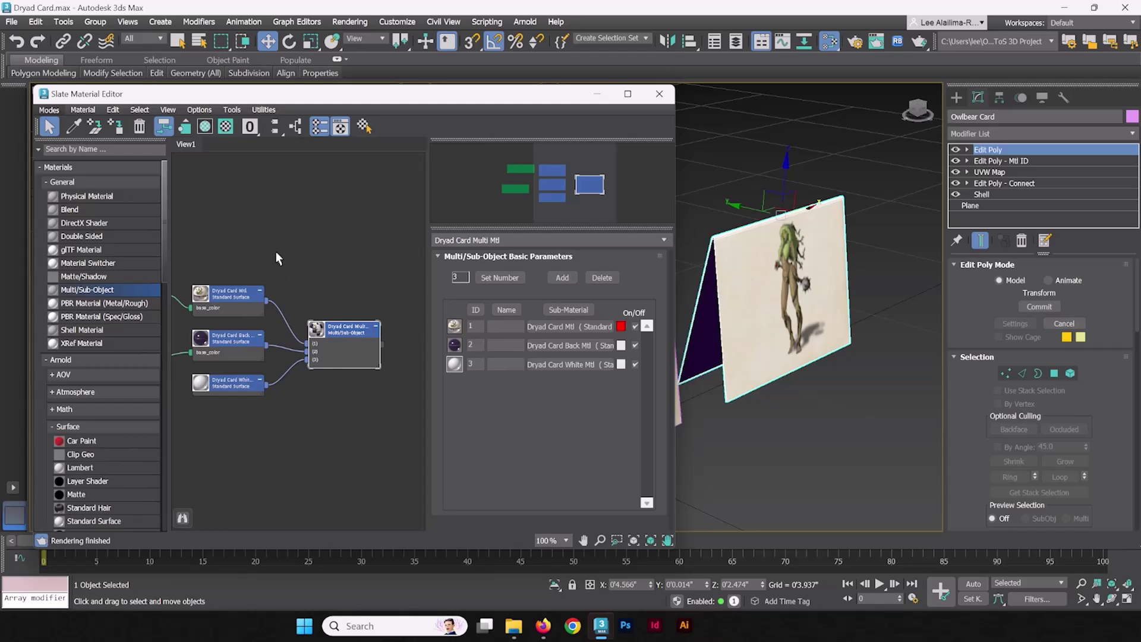
scroll(285, 258, down, 4)
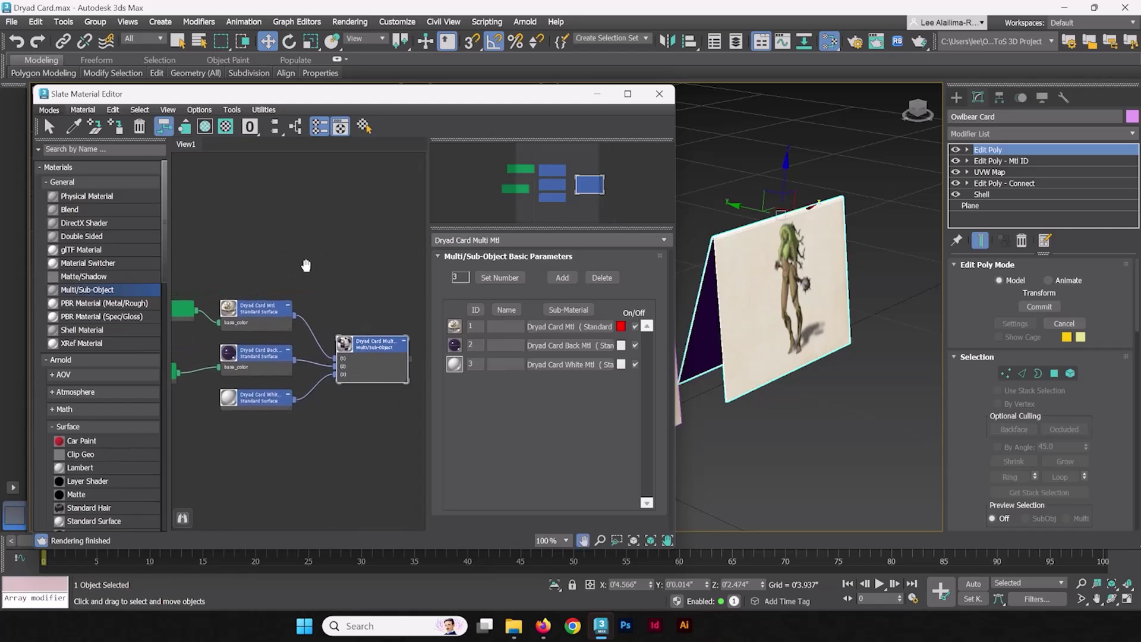
Add a Multi/Sub-Object material with 3 slots and name it 'Owlbear Card Multi Mtl'
click(351, 272)
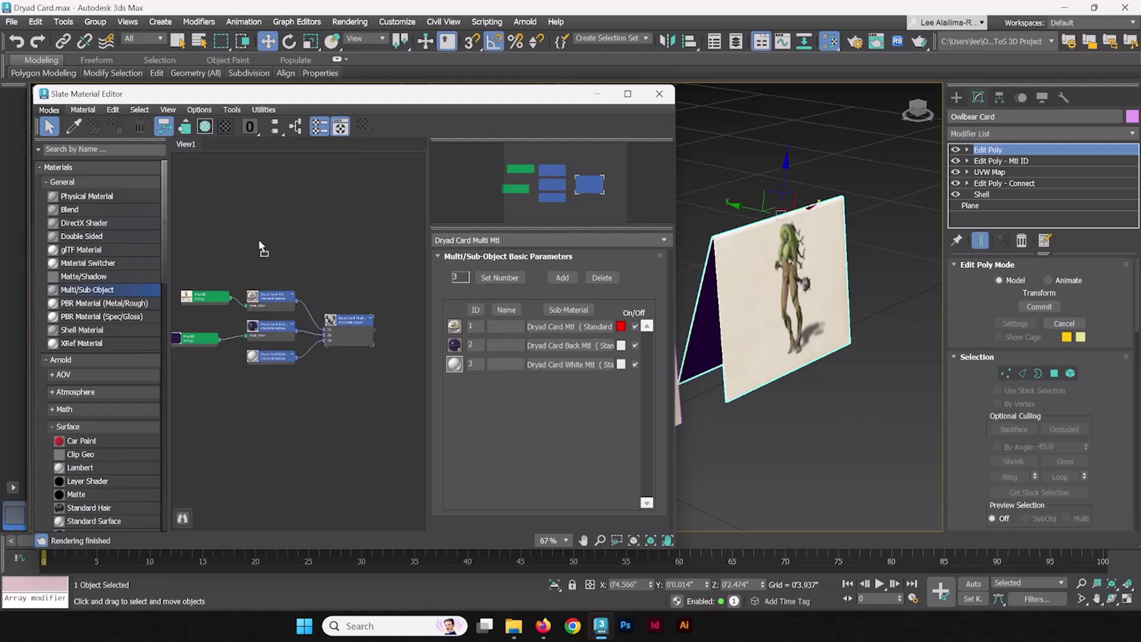
drag(350, 211, 349, 205)
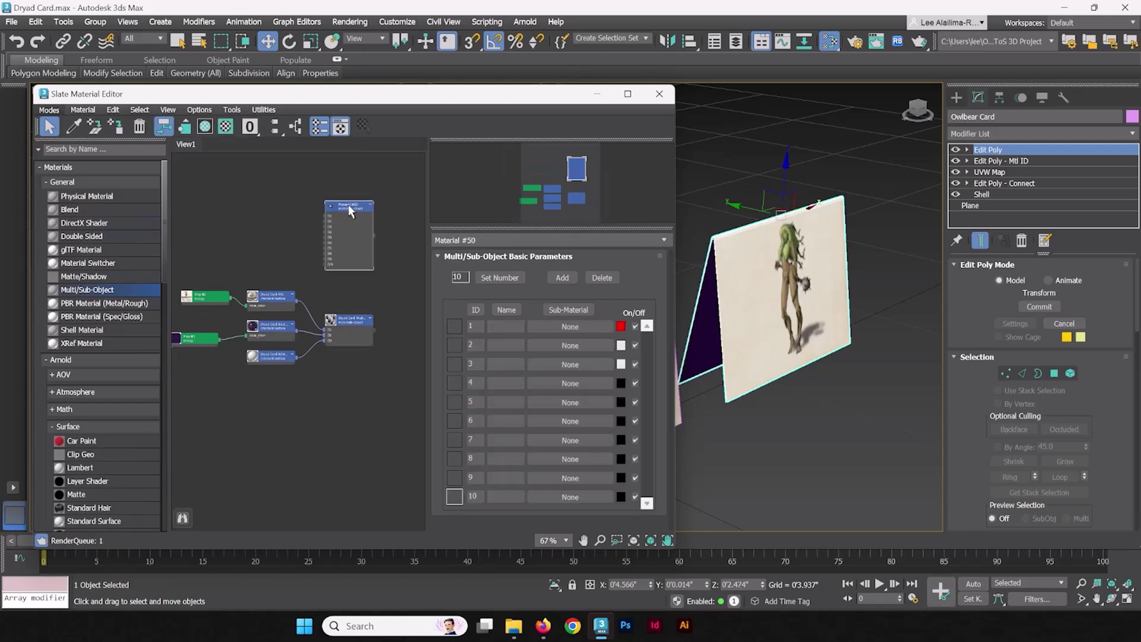
click(490, 274)
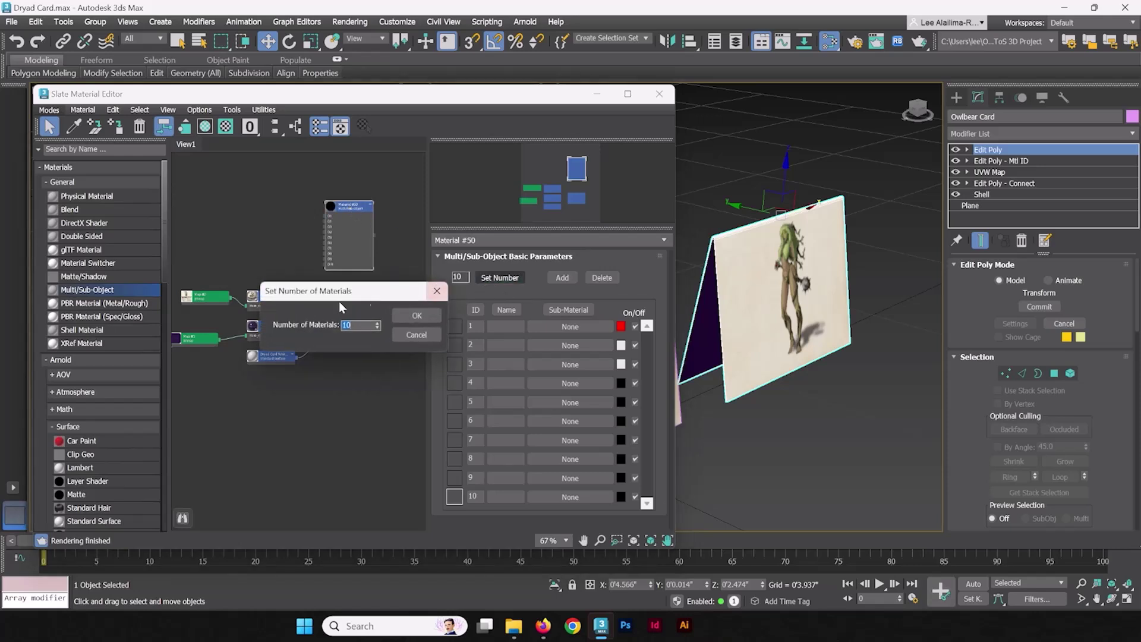
text(3)
click(417, 315)
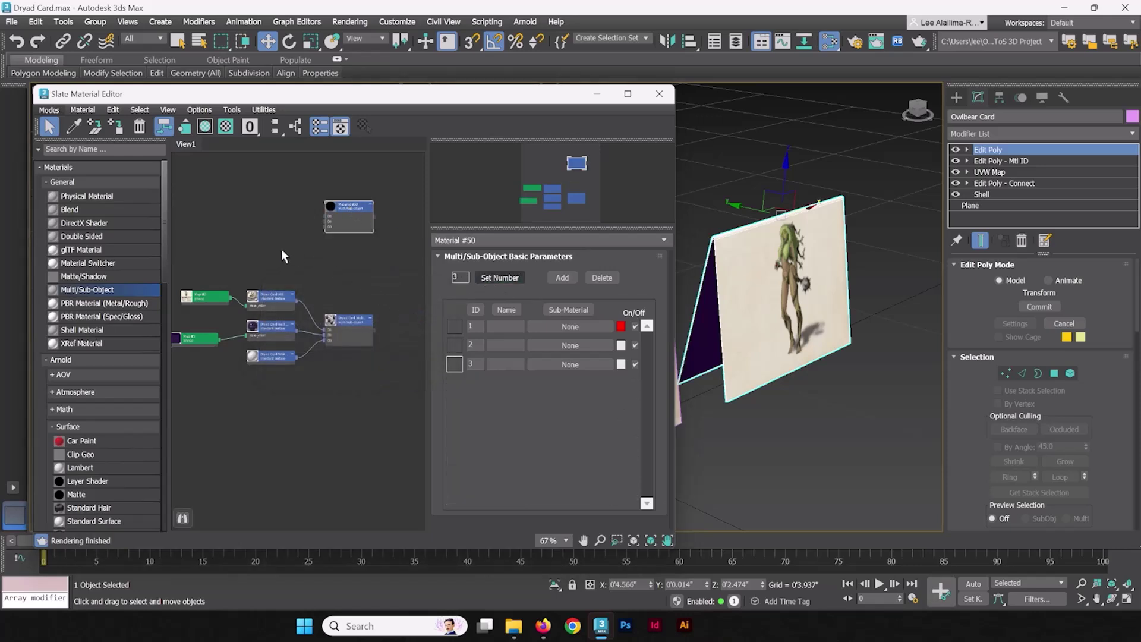
middle_drag(280, 249, 325, 272)
click(479, 240)
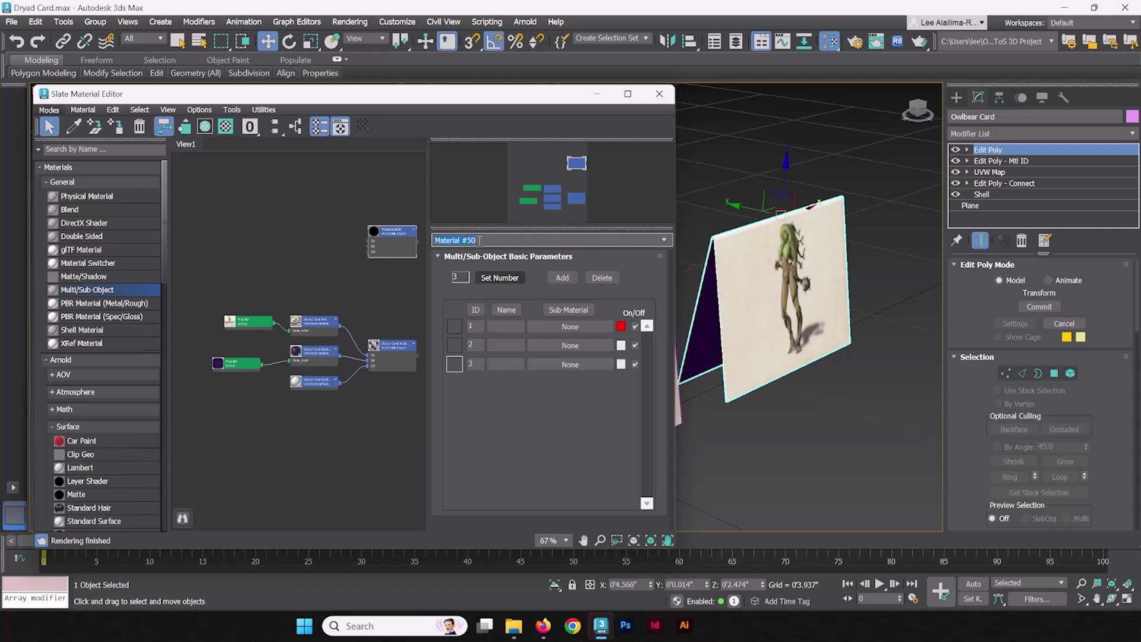
text(Owlbear Card Multi Mtl)
Duplicate the Dryad card's front material together with its bitmap node
click(324, 269)
middle_drag(234, 294, 206, 292)
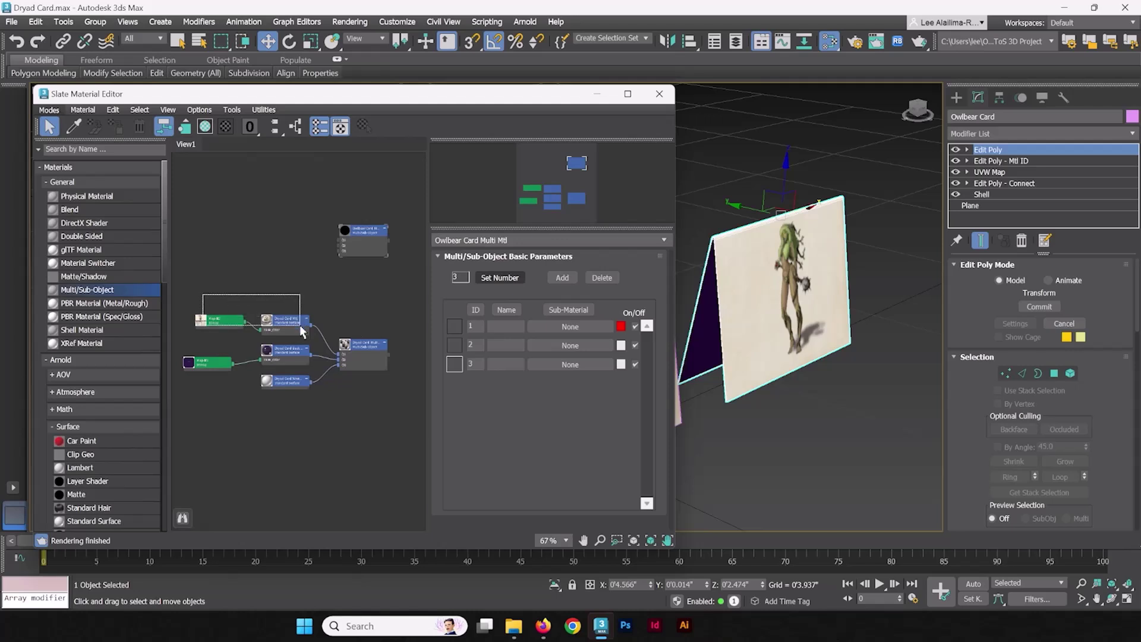
click(294, 321)
mouse_move(205, 281)
mouse_down()
mouse_move(298, 339)
mouse_move(300, 231)
mouse_up()
Rename the copied Material #51 to 'Owlbear Card Mtl'
double_click(300, 231)
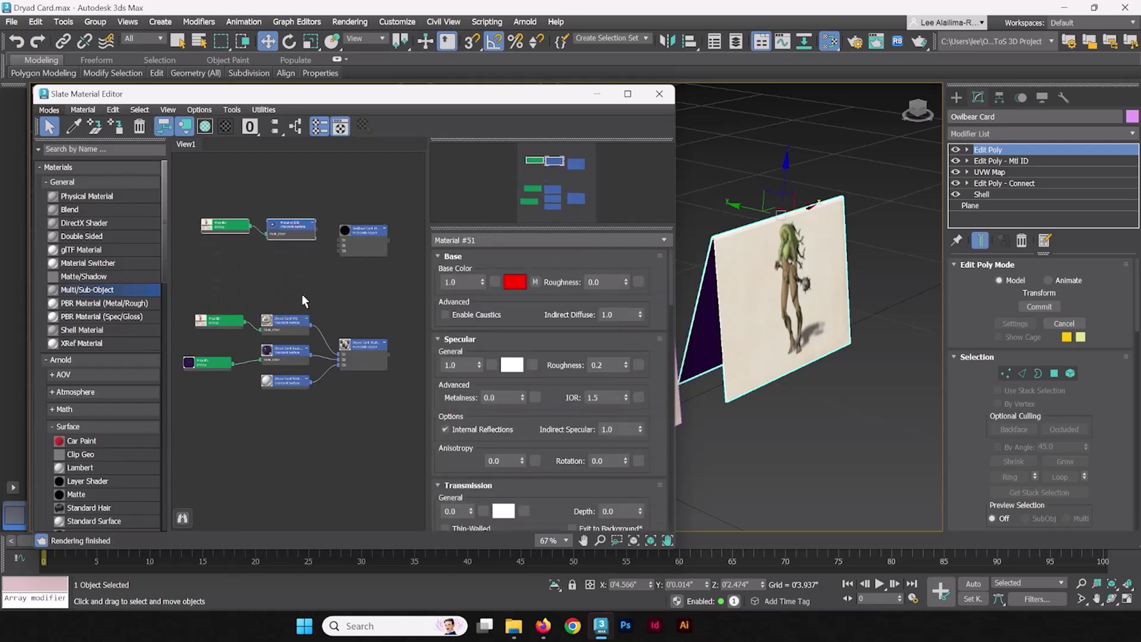
scroll(291, 243, up, 5)
middle_drag(290, 245, 270, 301)
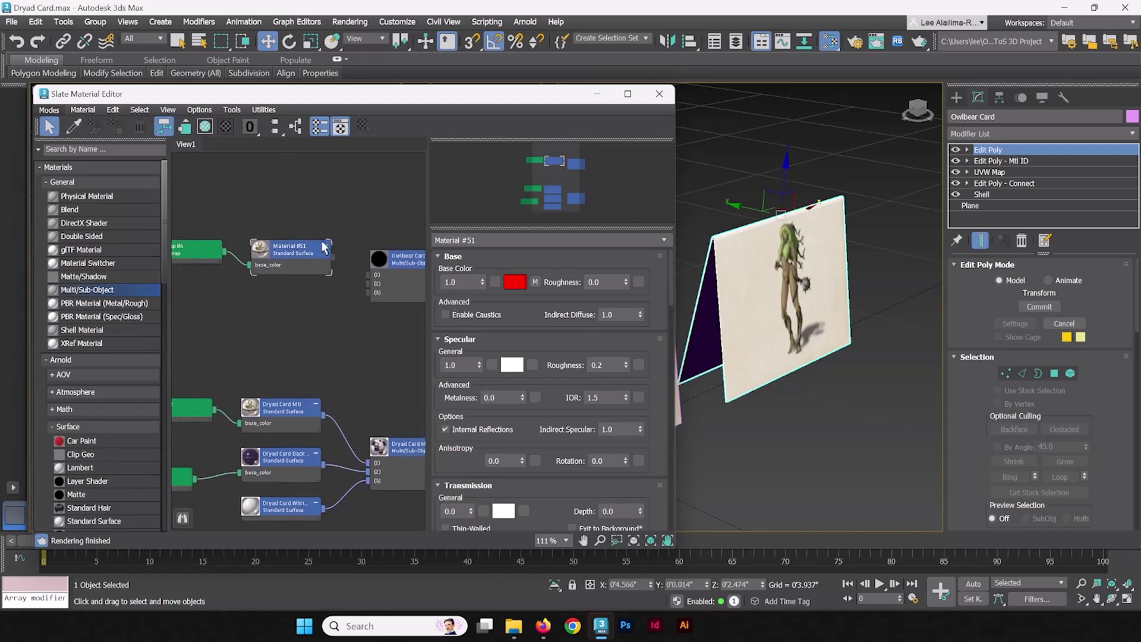
click(547, 244)
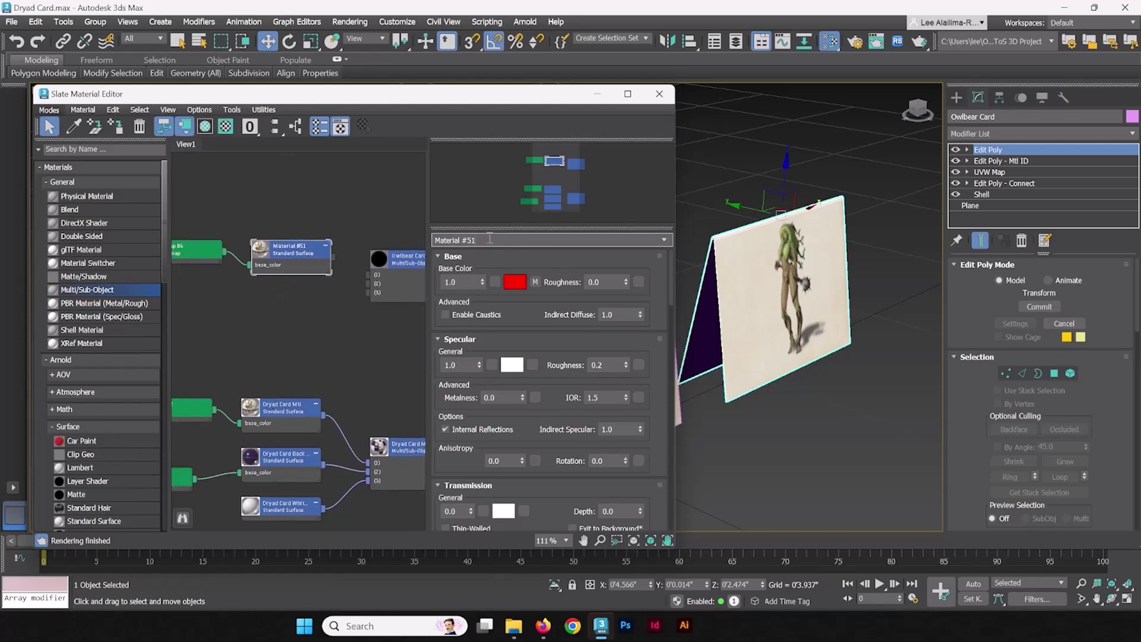
key(BackSpace)
text(Owlbear Card Mtl)
Load ToS_CP1_A_Page_32.jpg into Map #4 so Owlbear Card Mtl shows owlbear artwork
middle_drag(273, 328, 366, 328)
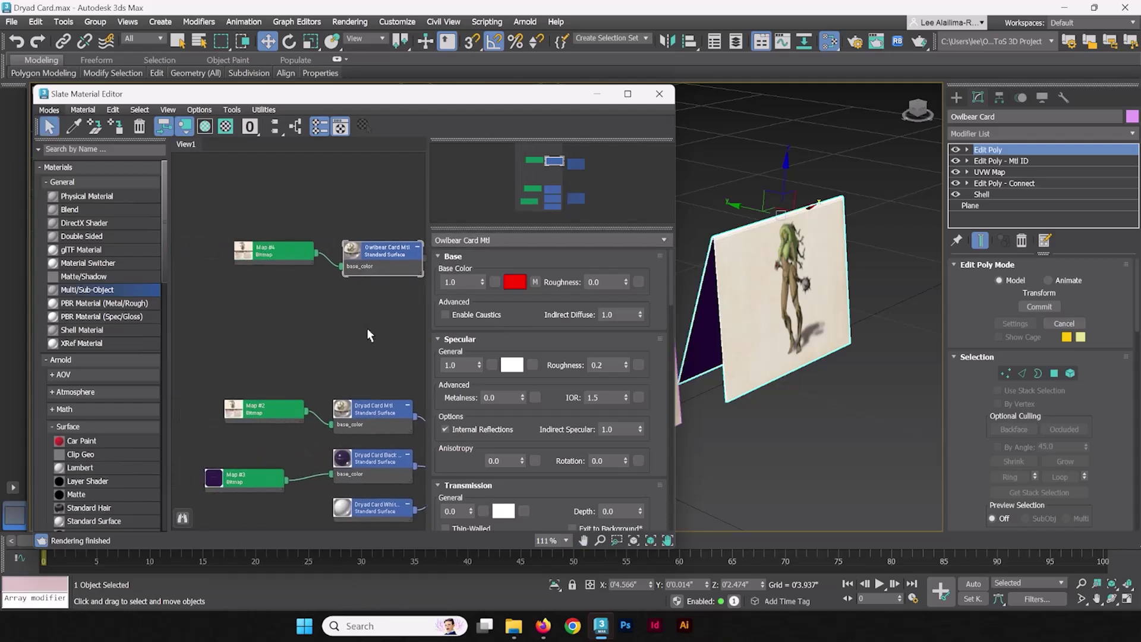
click(287, 252)
double_click(287, 251)
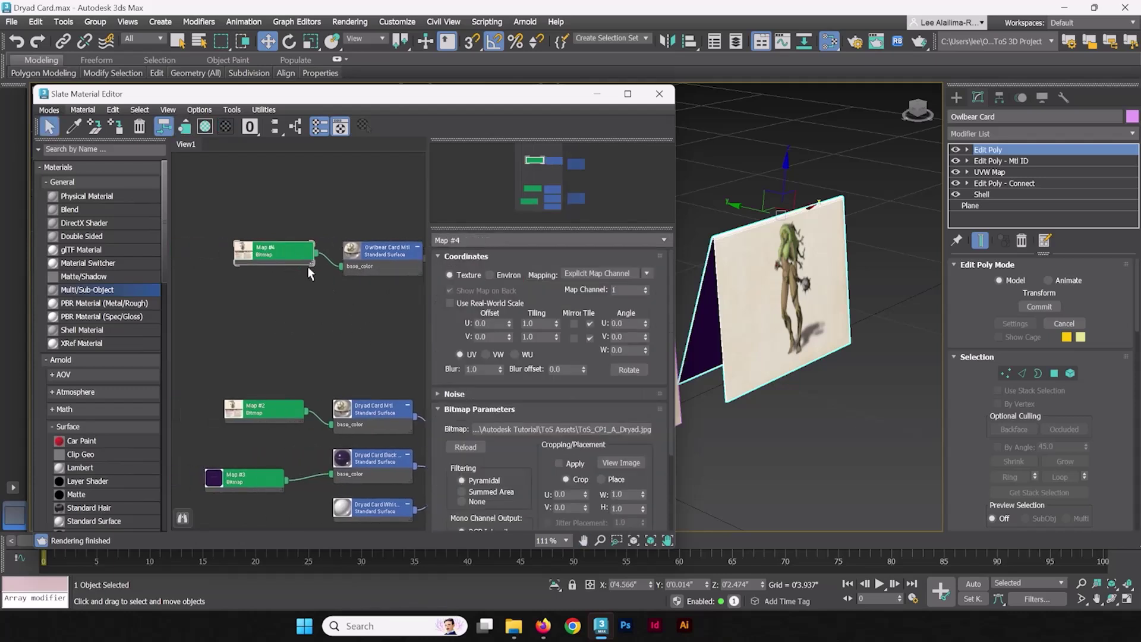
middle_drag(315, 321, 280, 316)
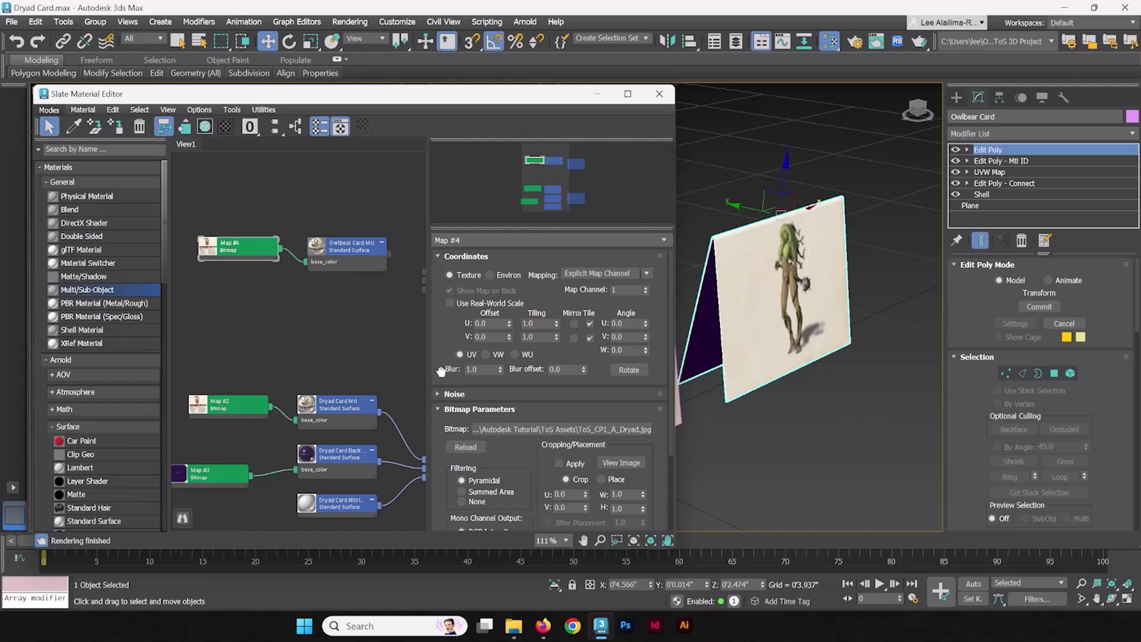
drag(438, 368, 448, 301)
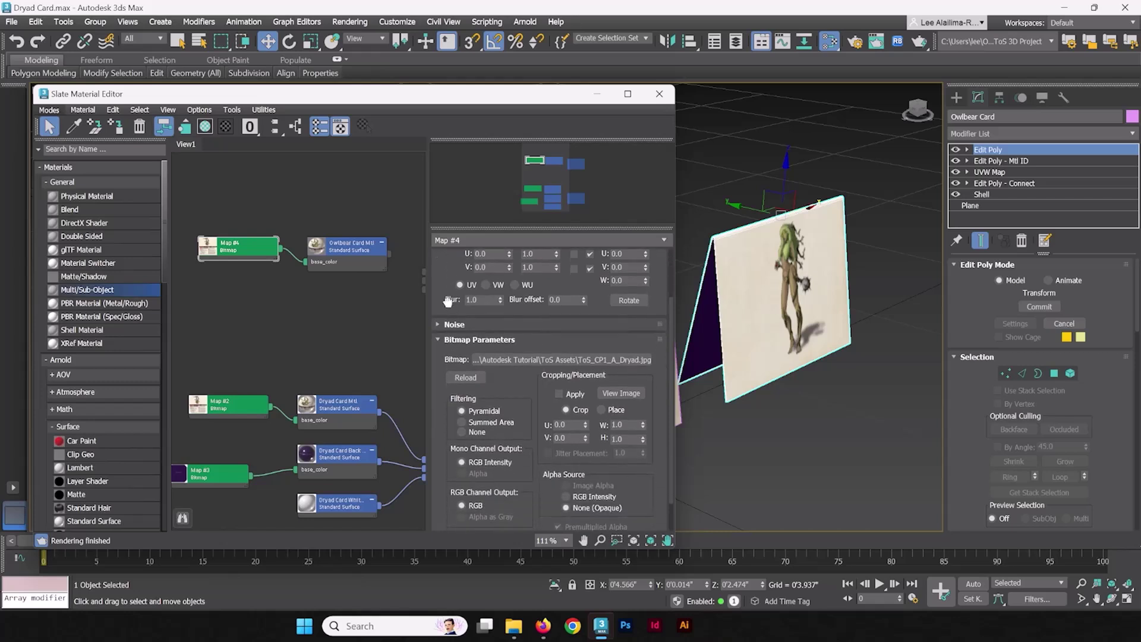
click(494, 361)
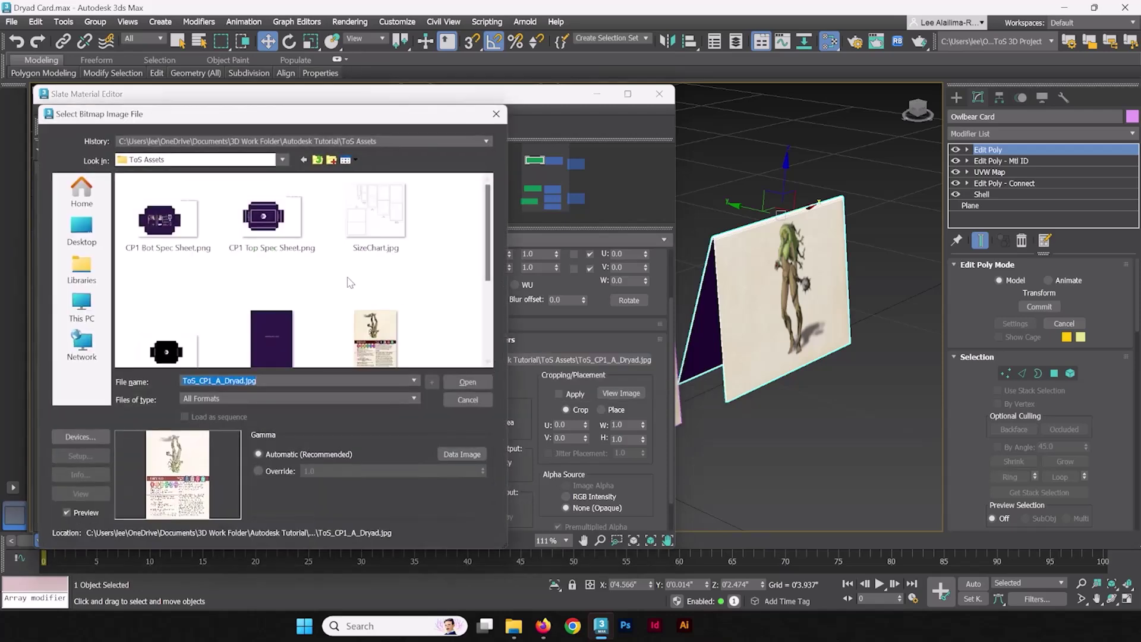
scroll(351, 283, down, 1)
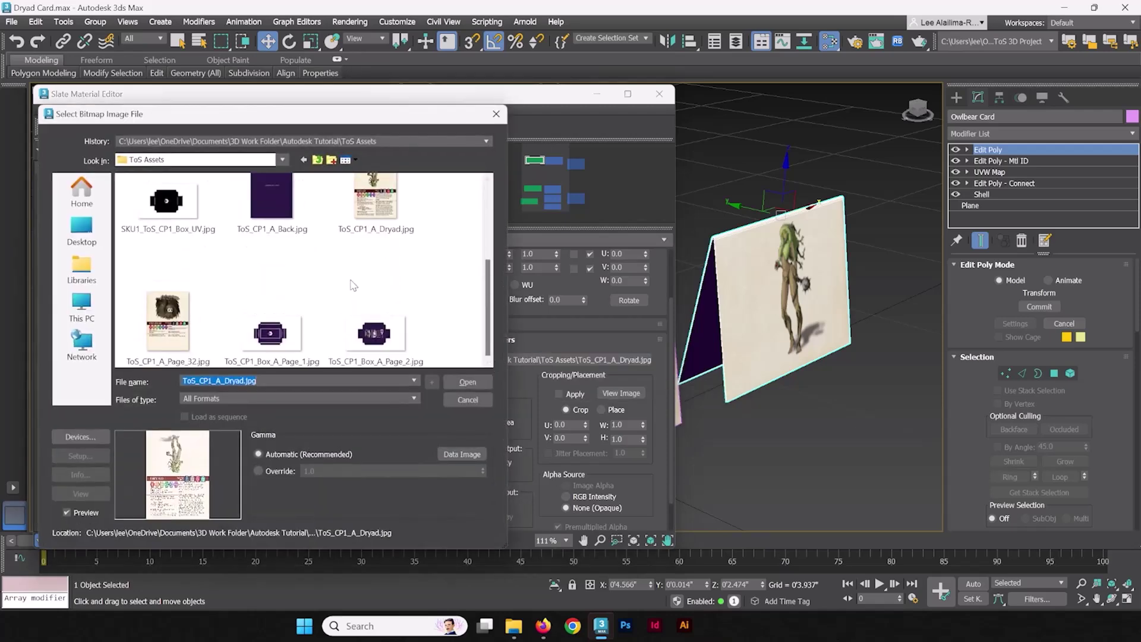
click(177, 320)
click(463, 381)
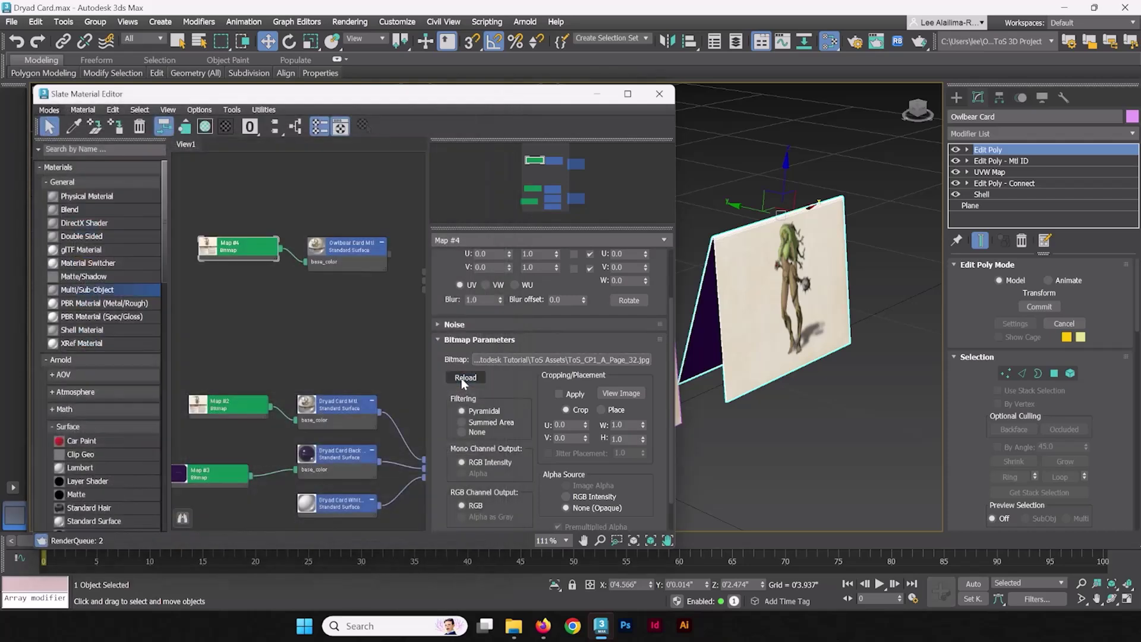
middle_drag(319, 268, 303, 287)
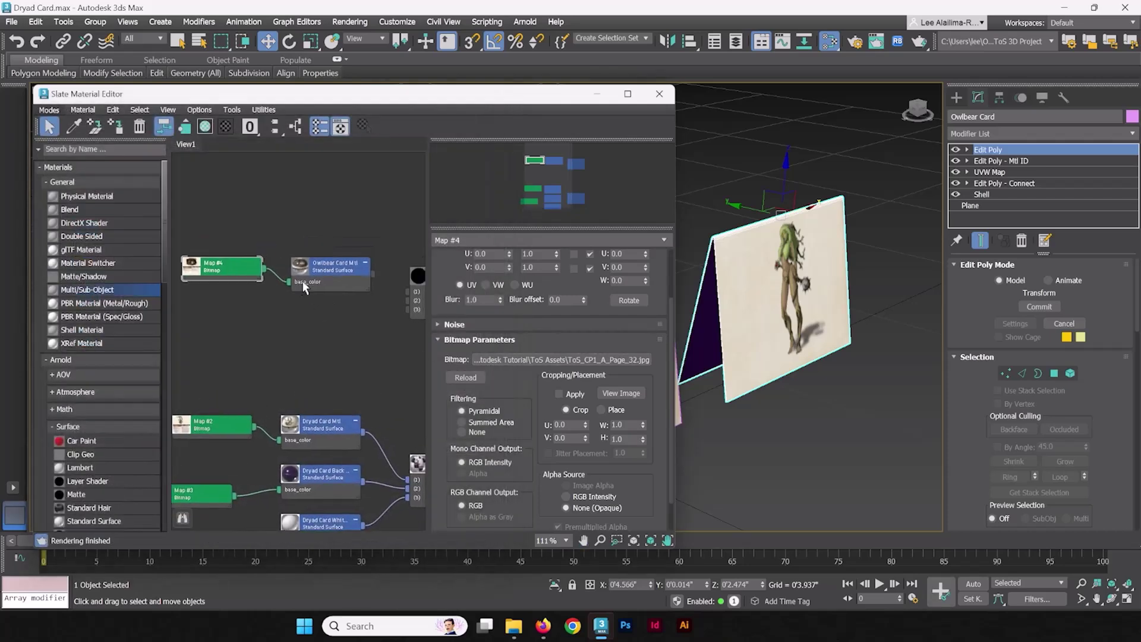
middle_drag(365, 335, 292, 336)
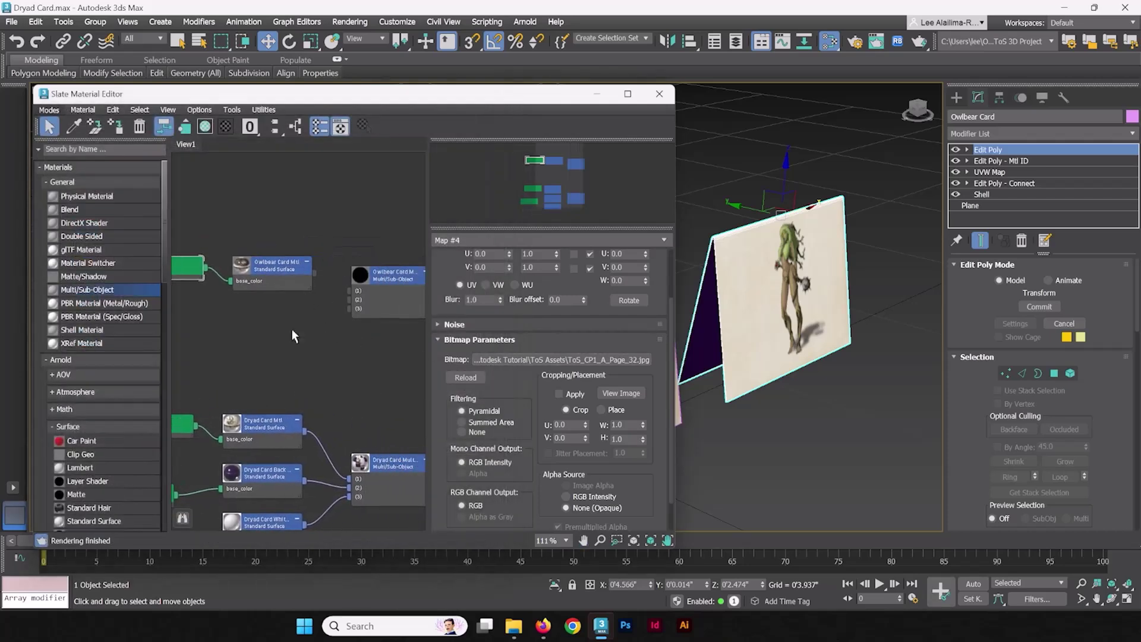
Wire Owlbear Card Mtl into sub-material slot 1 of Owlbear Card Multi Mtl
click(291, 329)
drag(315, 275, 348, 290)
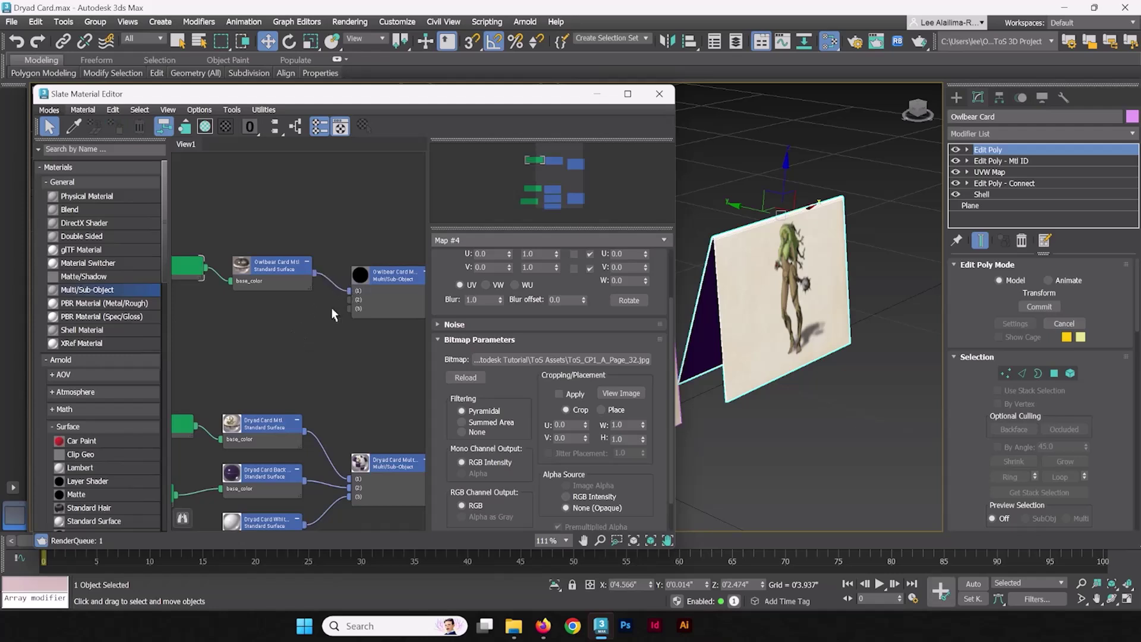
middle_drag(284, 348, 286, 319)
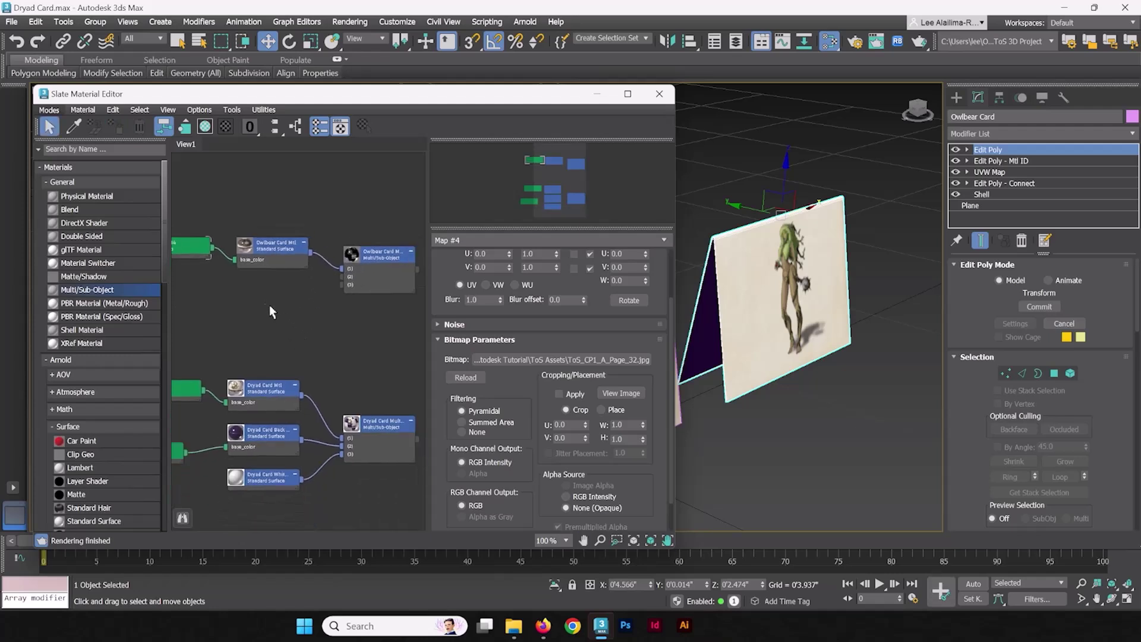
scroll(269, 304, down, 1)
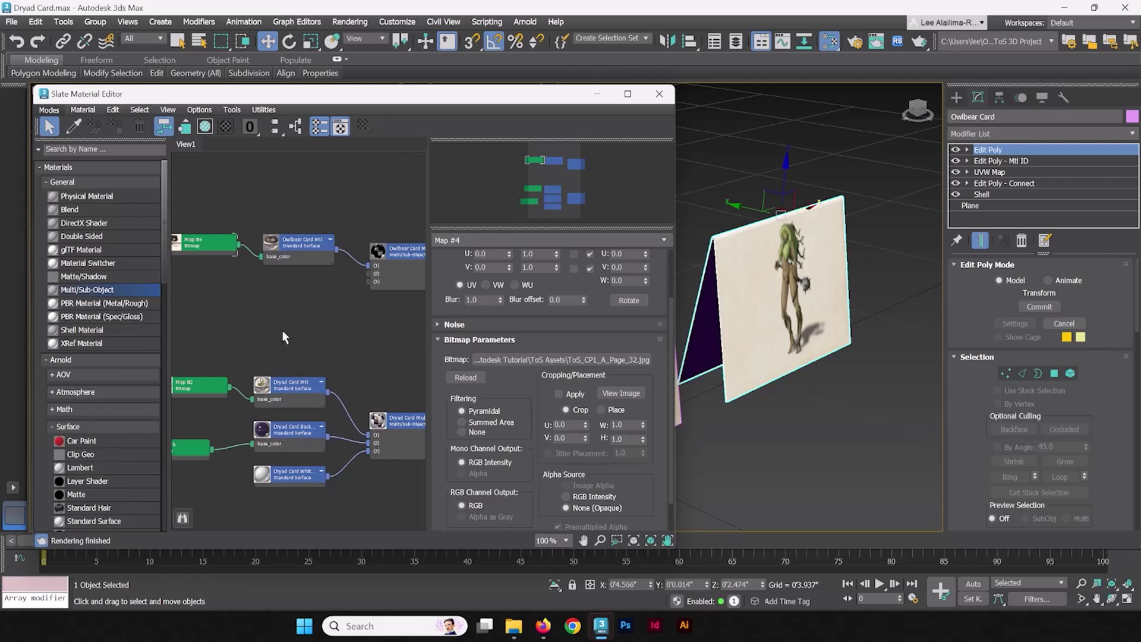
middle_drag(284, 337, 327, 305)
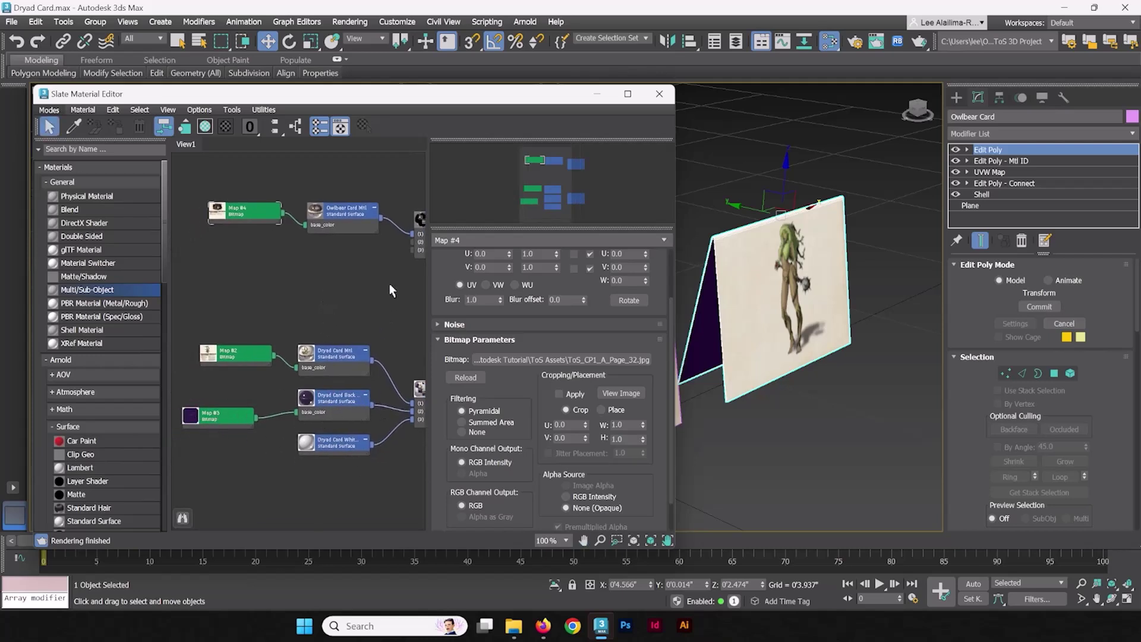
Rename the Dryad back and white materials to 'Card Back Mtl' and 'Card White Mtl'
middle_drag(362, 288, 315, 294)
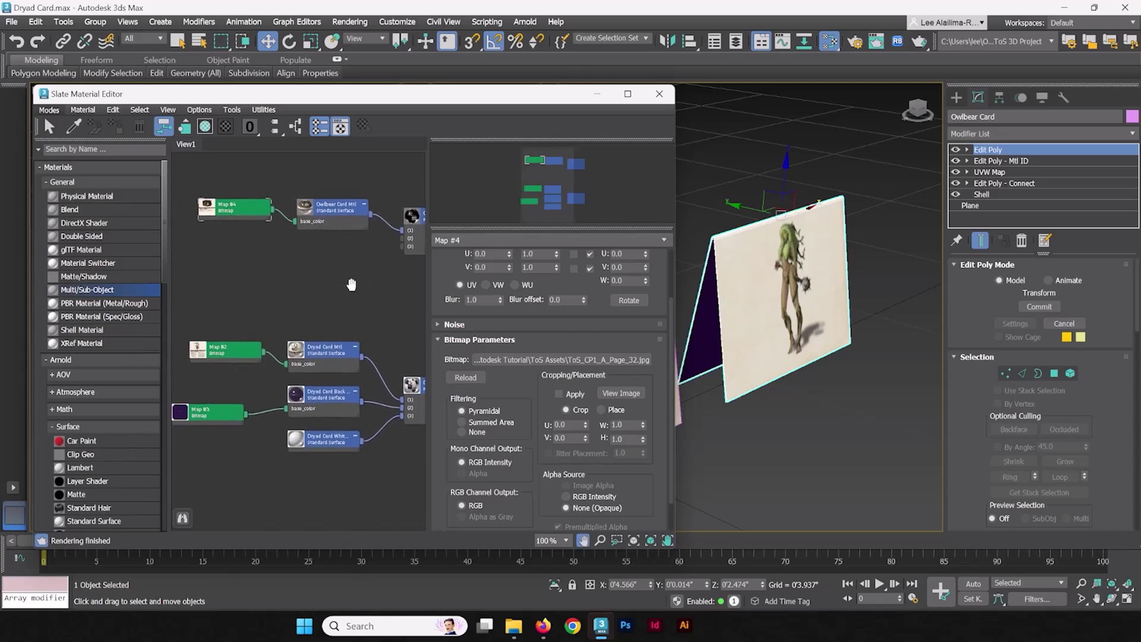
double_click(323, 396)
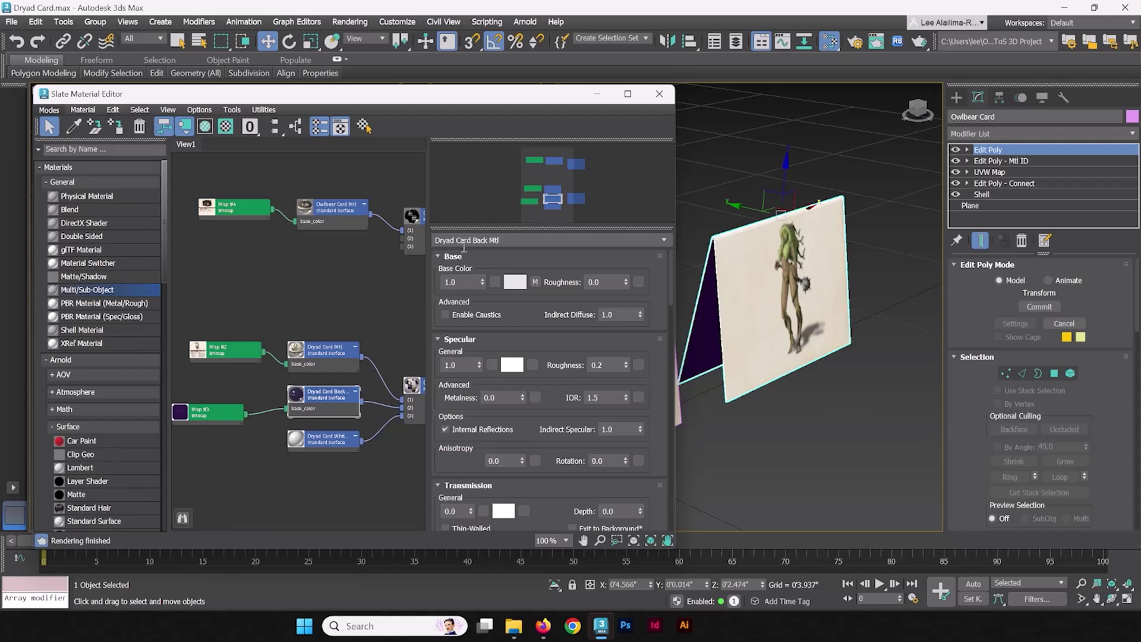
middle_drag(366, 331, 347, 338)
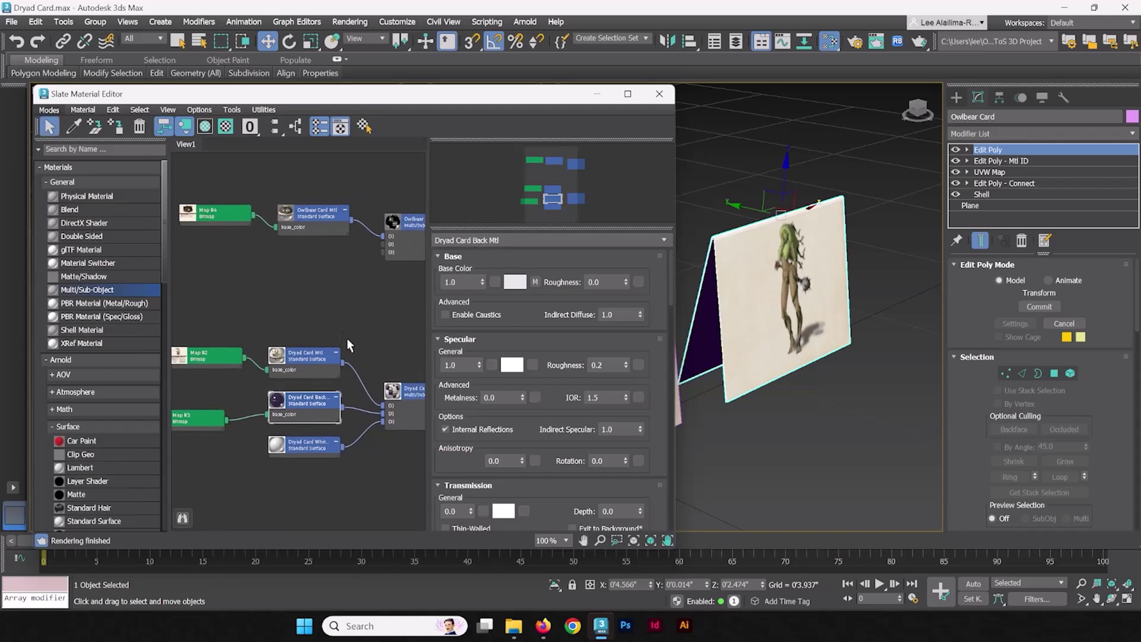
double_click(453, 241)
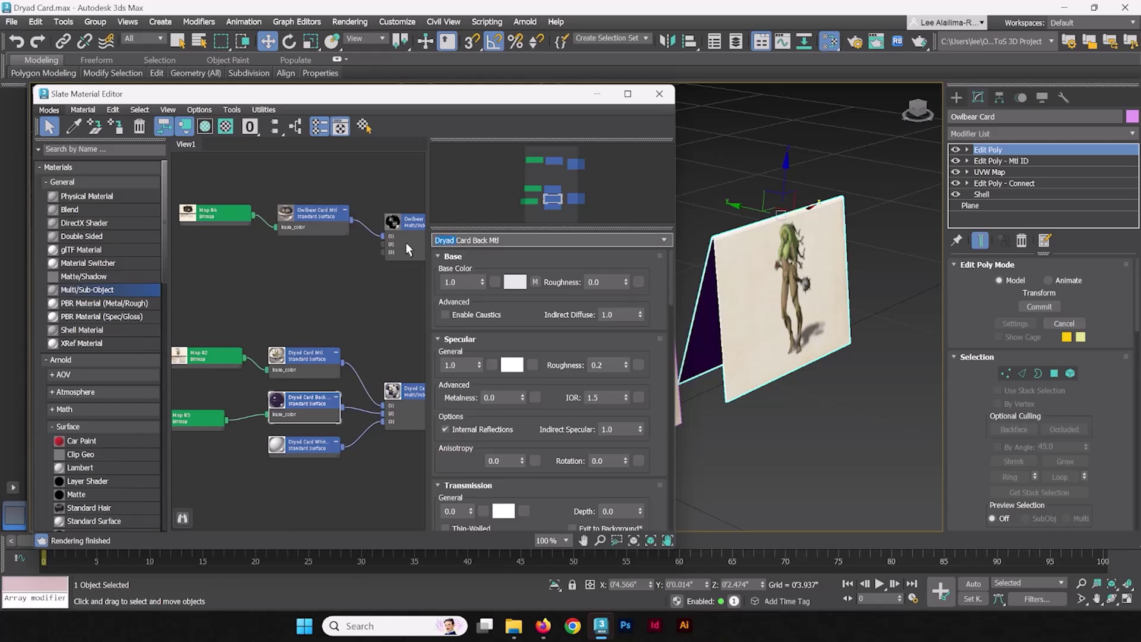
key(Delete)
click(303, 442)
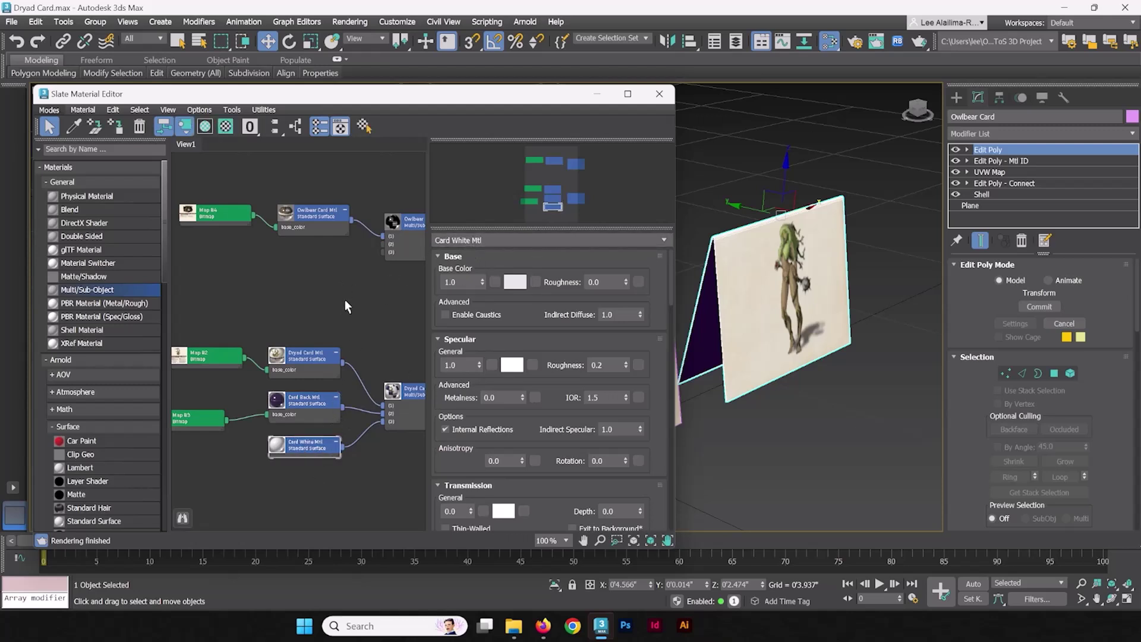
Connect Card Back Mtl and Card White Mtl to Owlbear multi-material slots 2 and 3
middle_drag(345, 299, 305, 291)
click(354, 343)
click(359, 228)
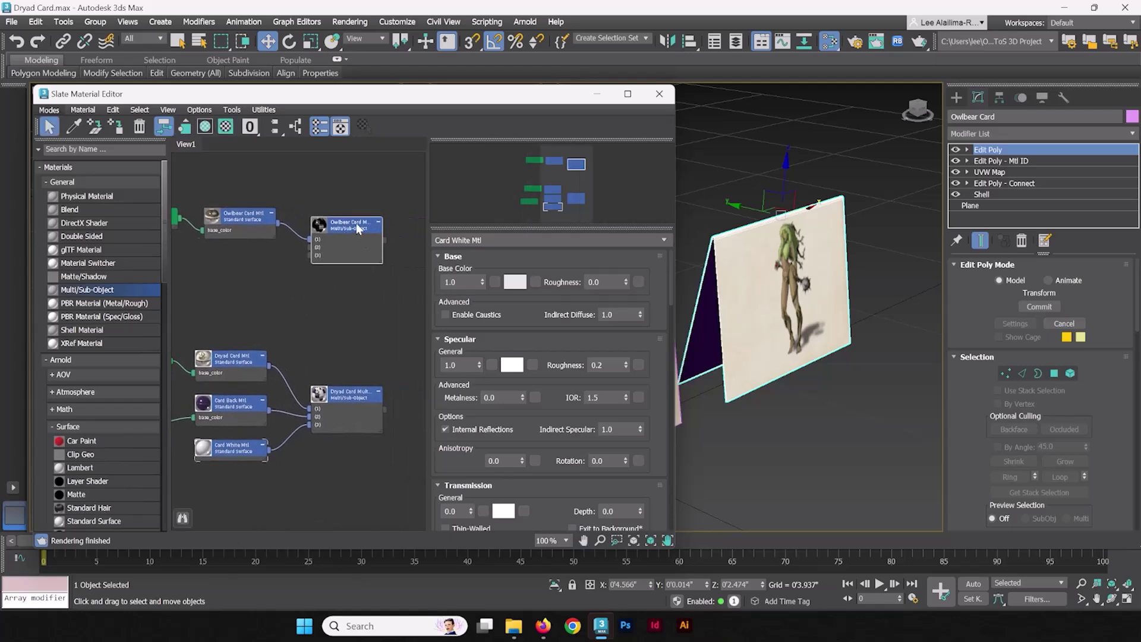
drag(358, 229, 359, 282)
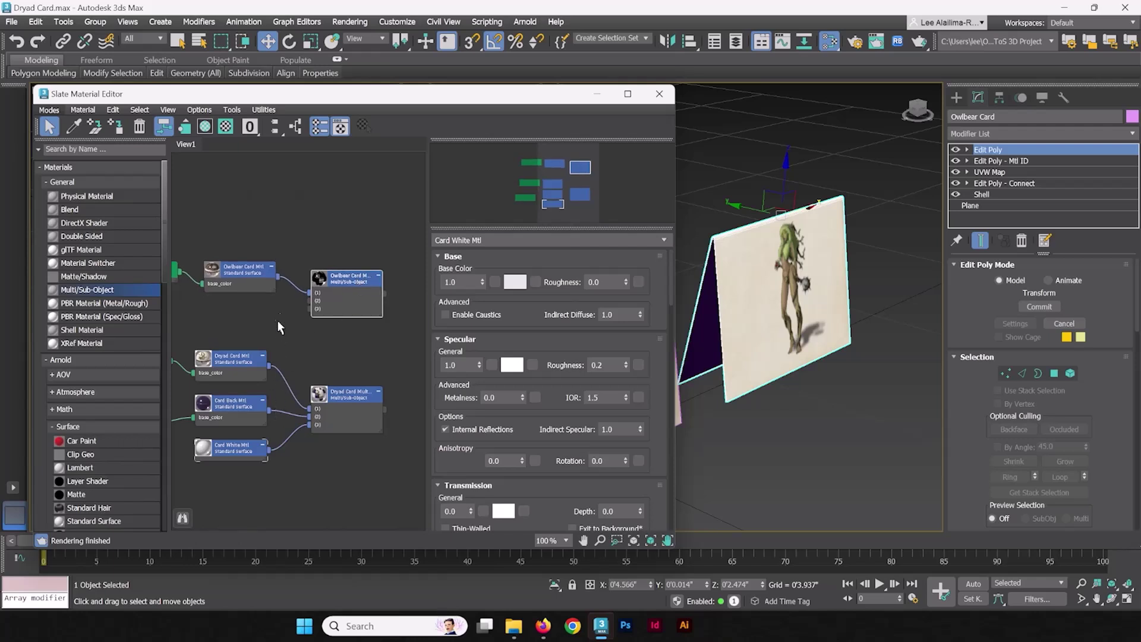
middle_drag(277, 322, 290, 322)
drag(280, 410, 319, 309)
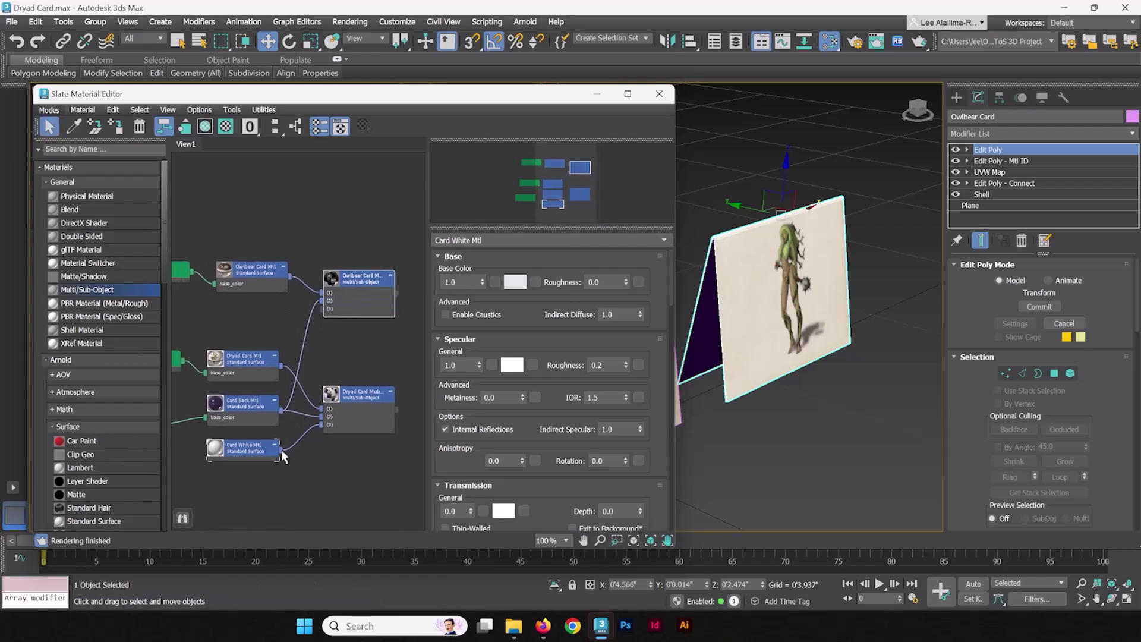
drag(283, 453, 322, 300)
middle_drag(341, 351, 321, 330)
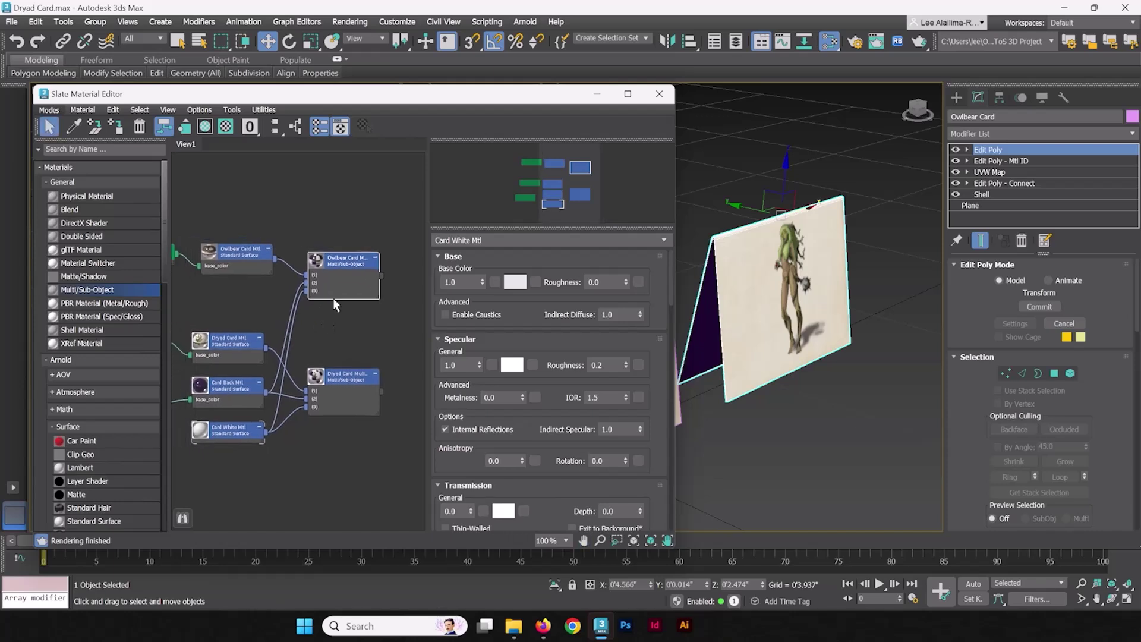
double_click(349, 261)
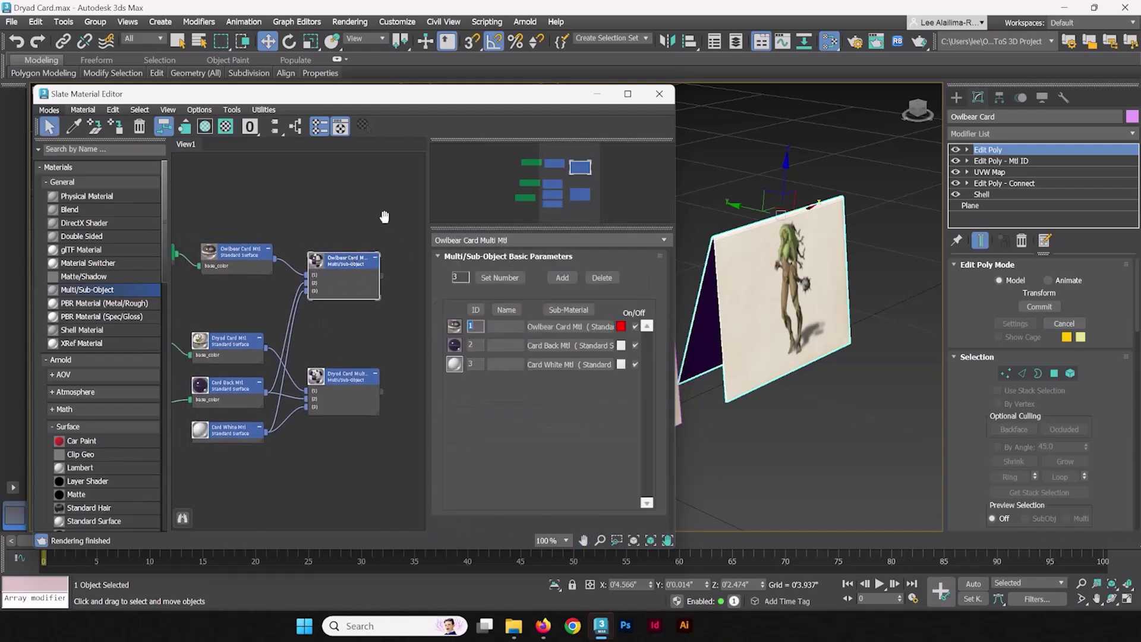
middle_drag(384, 216, 315, 270)
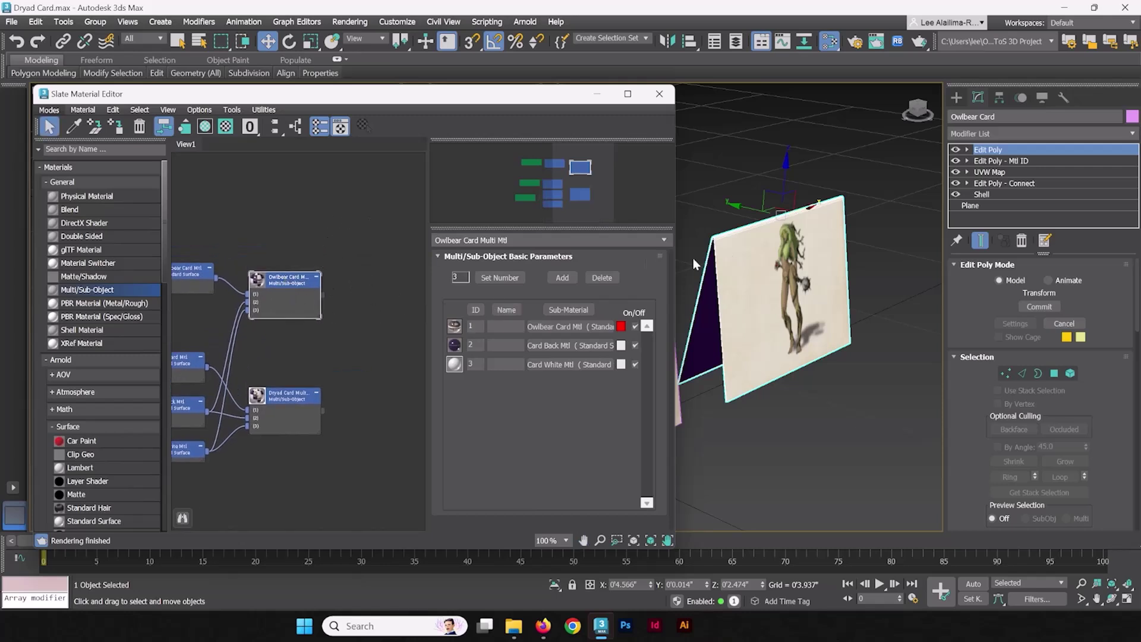
Assign Owlbear Card Multi Mtl to the selected Owlbear card and orbit to check both sides
click(749, 260)
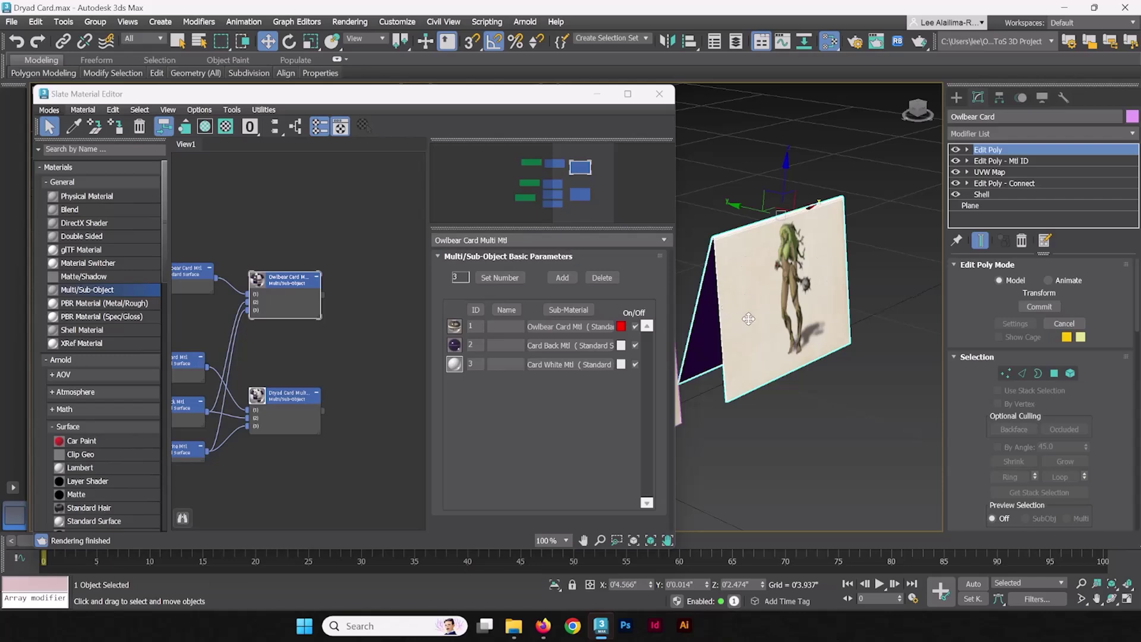
middle_drag(748, 319, 780, 324)
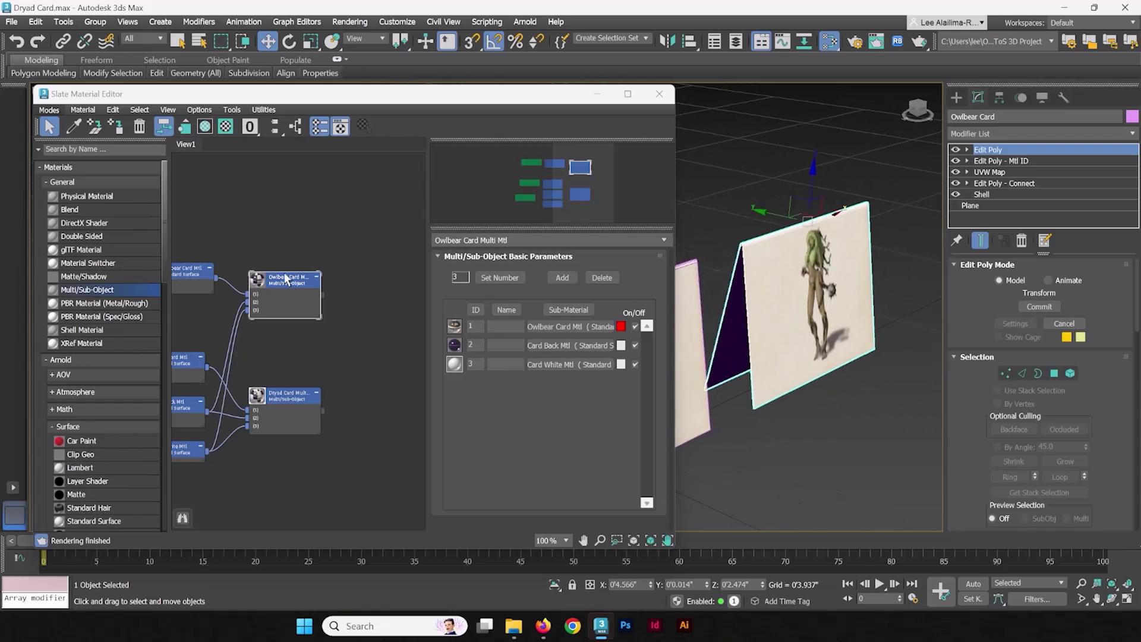
right_click(286, 278)
click(333, 259)
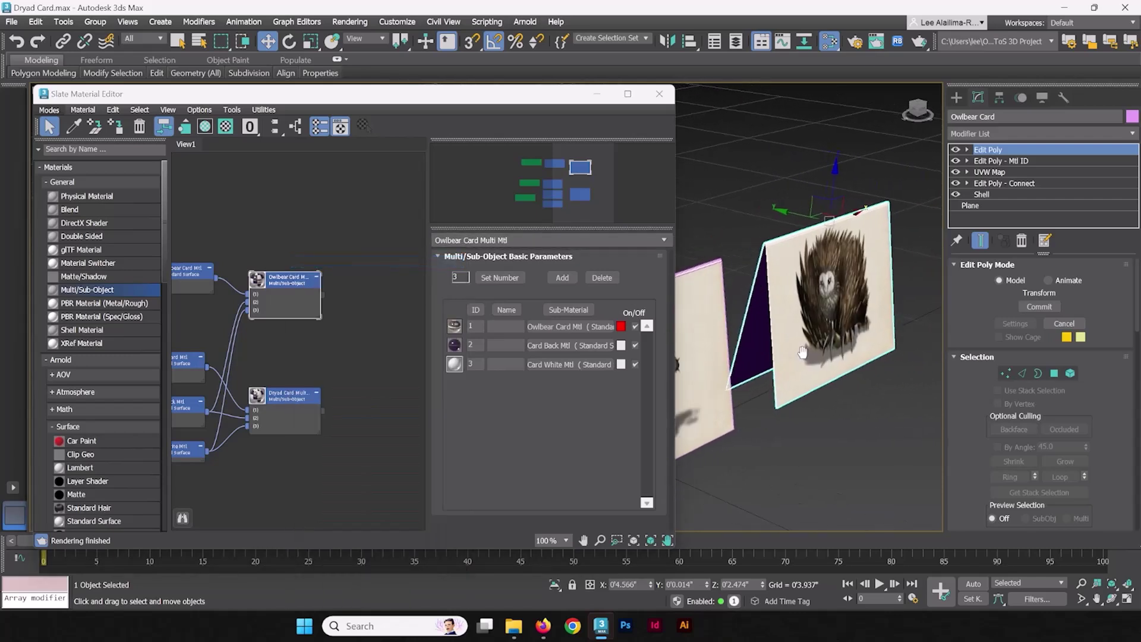
scroll(802, 353, down, 3)
scroll(762, 339, down, 2)
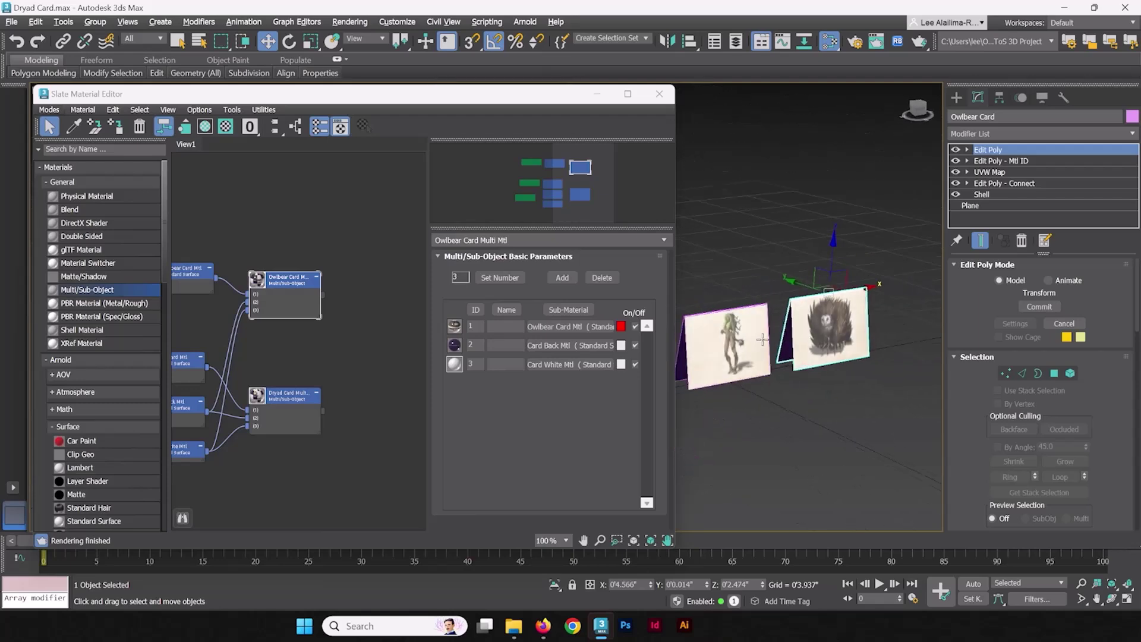
alt+middle_drag(762, 339, 839, 339)
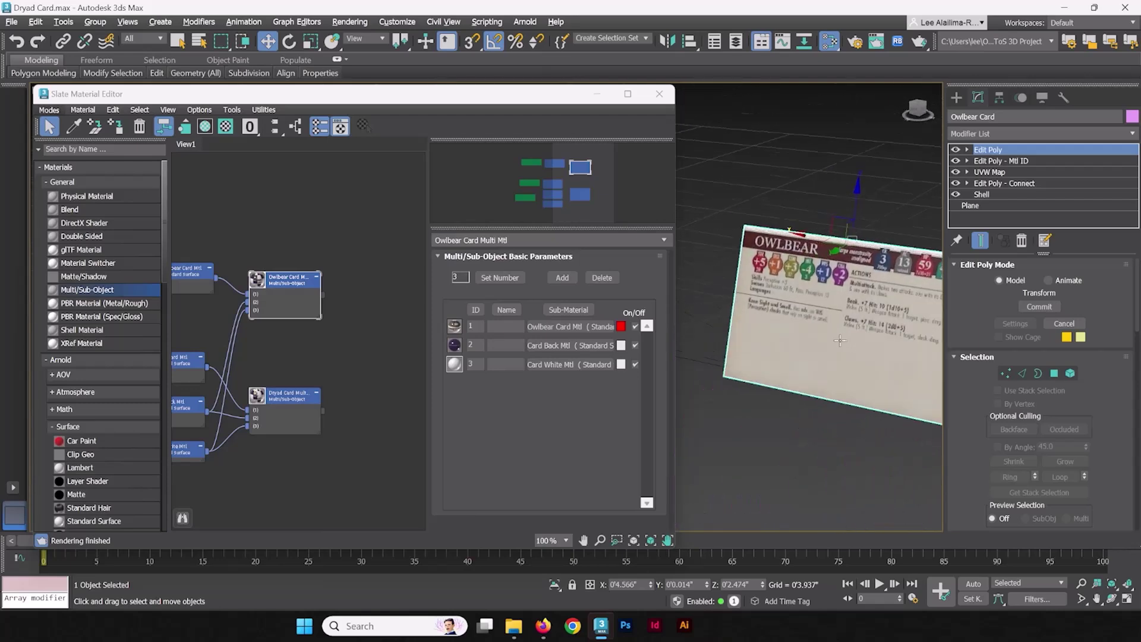
key(shift+z)
key(shift+z)
key(shift+z)
key(shift+z)
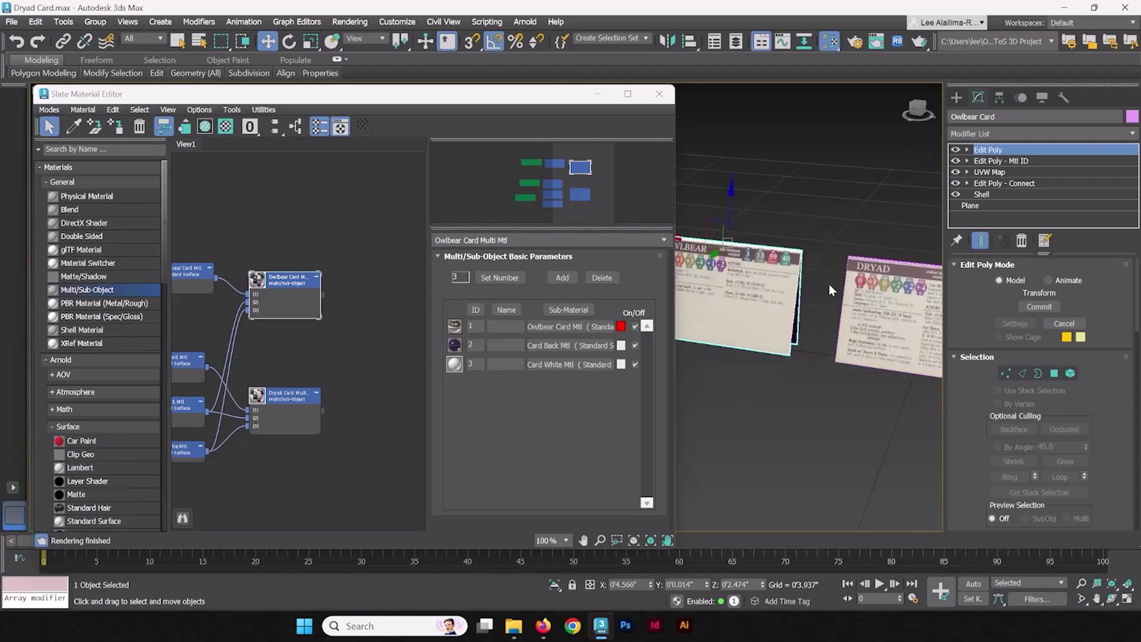
key(shift+z)
key(shift+z)
key(shift+z)
key(shift+z)
key(shift+z)
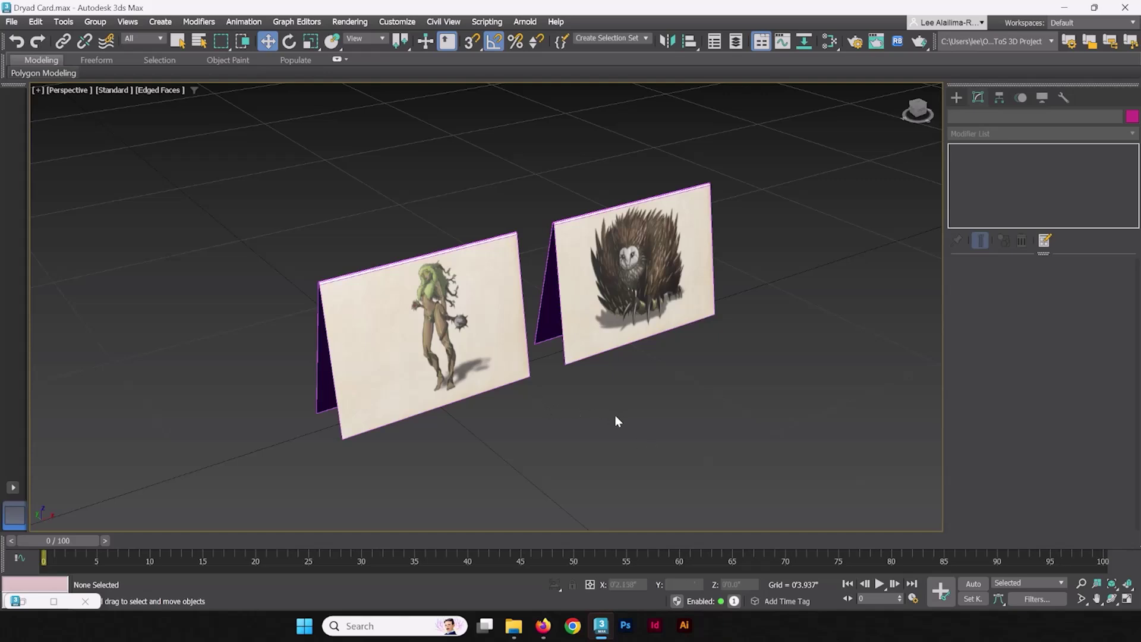
Select both tent cards, shift them slightly up and left, then deselect
middle_drag(614, 420, 630, 412)
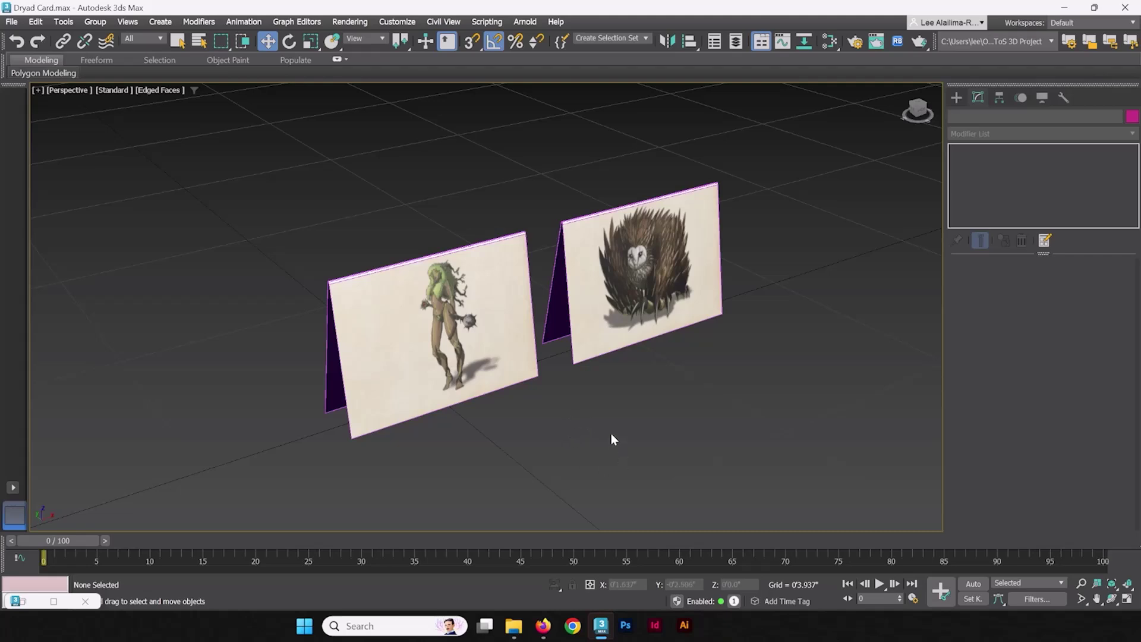
drag(490, 229, 657, 367)
drag(590, 303, 487, 414)
click(487, 415)
middle_drag(532, 420, 606, 386)
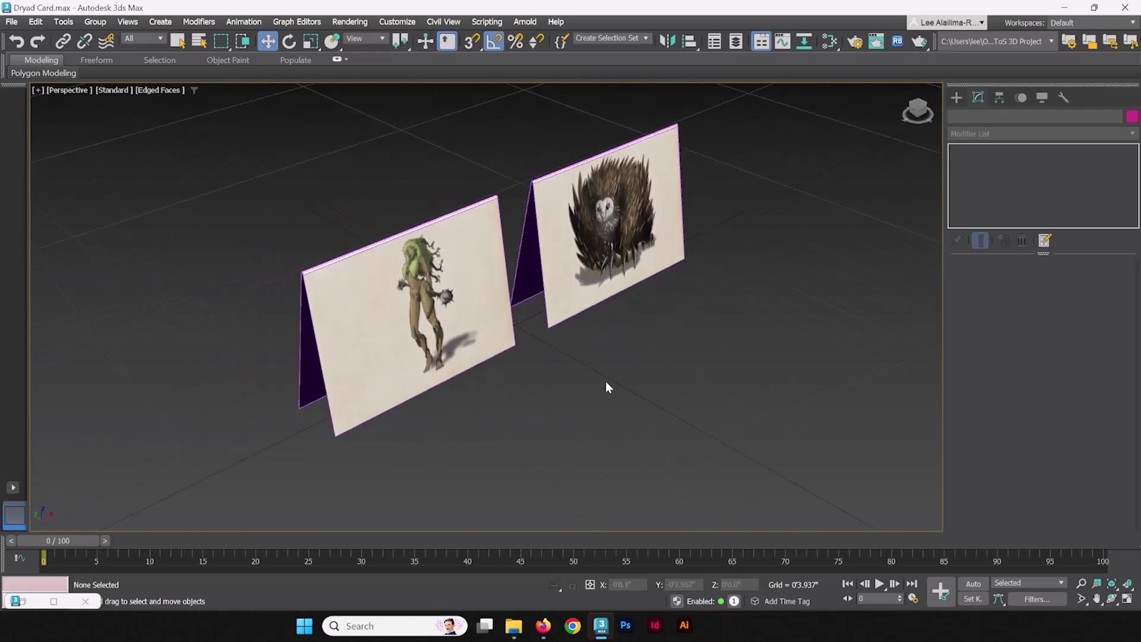
scroll(606, 387, down, 3)
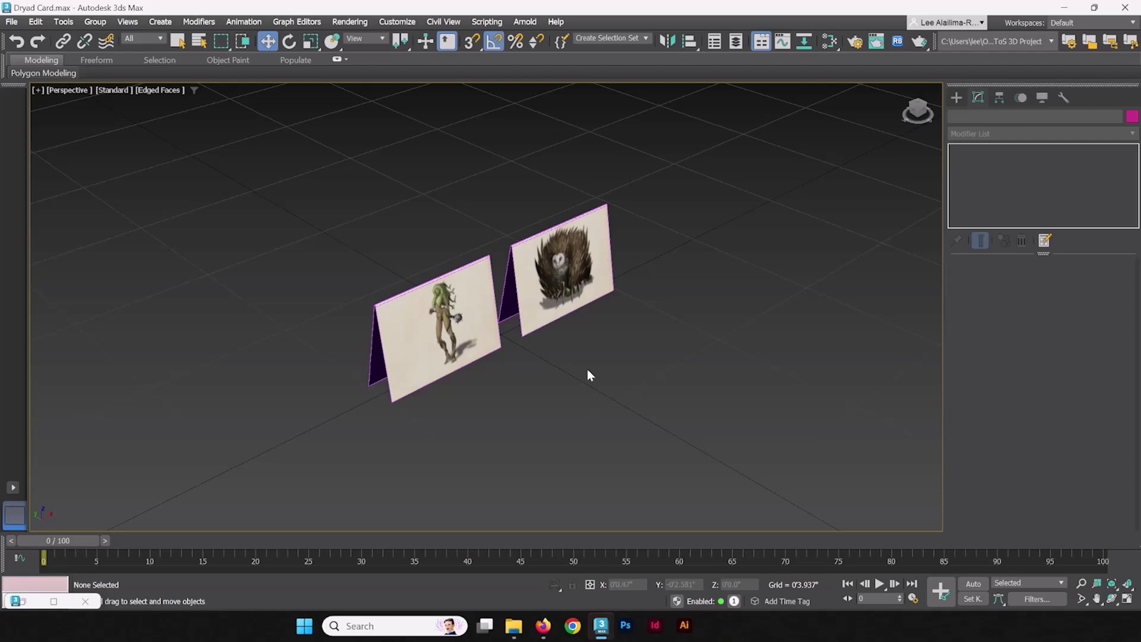
middle_drag(584, 359, 598, 350)
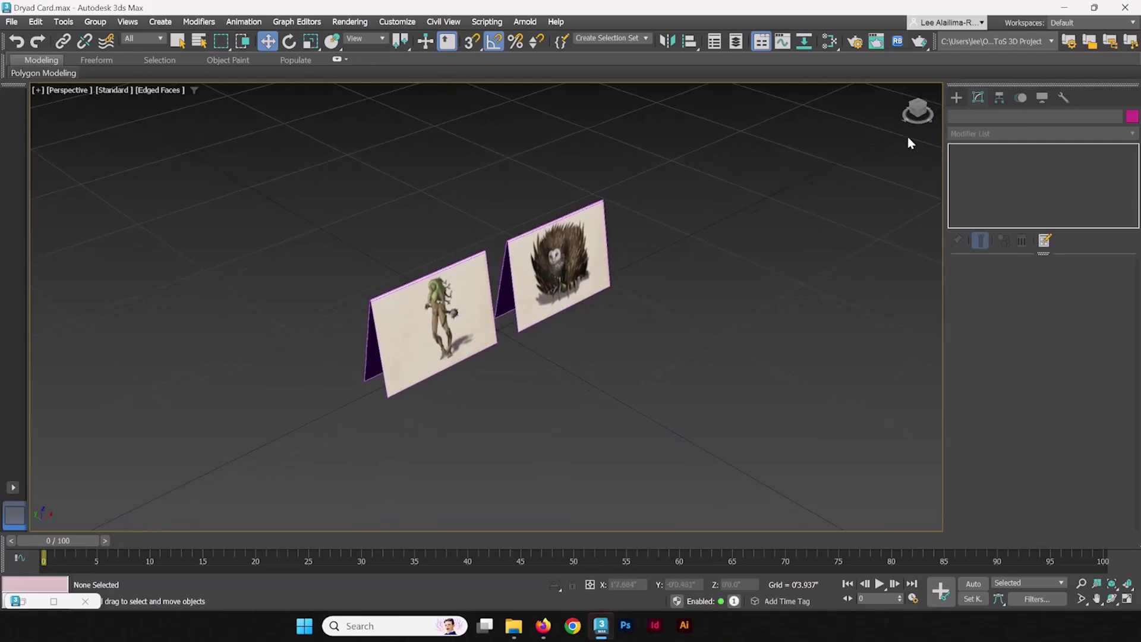
Place physical camera PhysCamera001 in front of the cards with its target on them
click(957, 97)
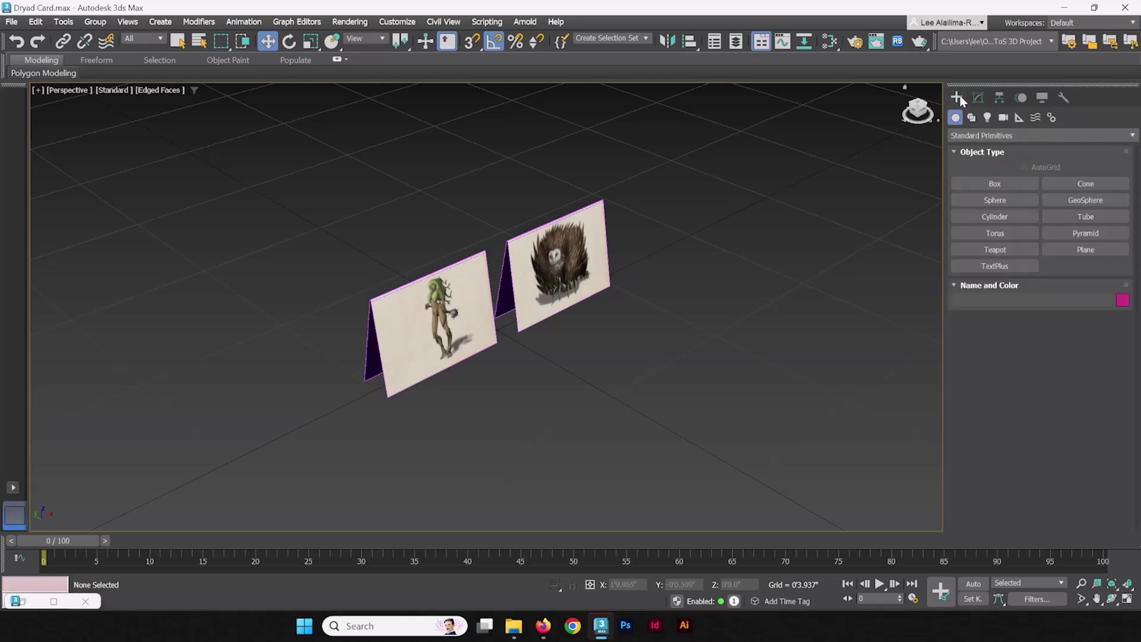
click(1003, 117)
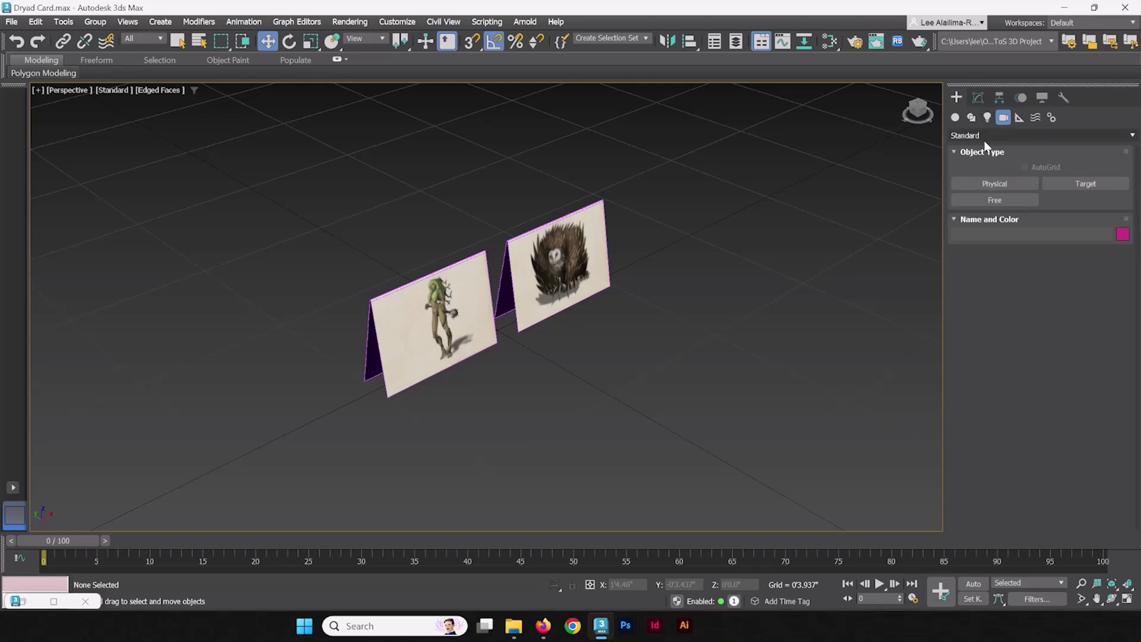
click(996, 184)
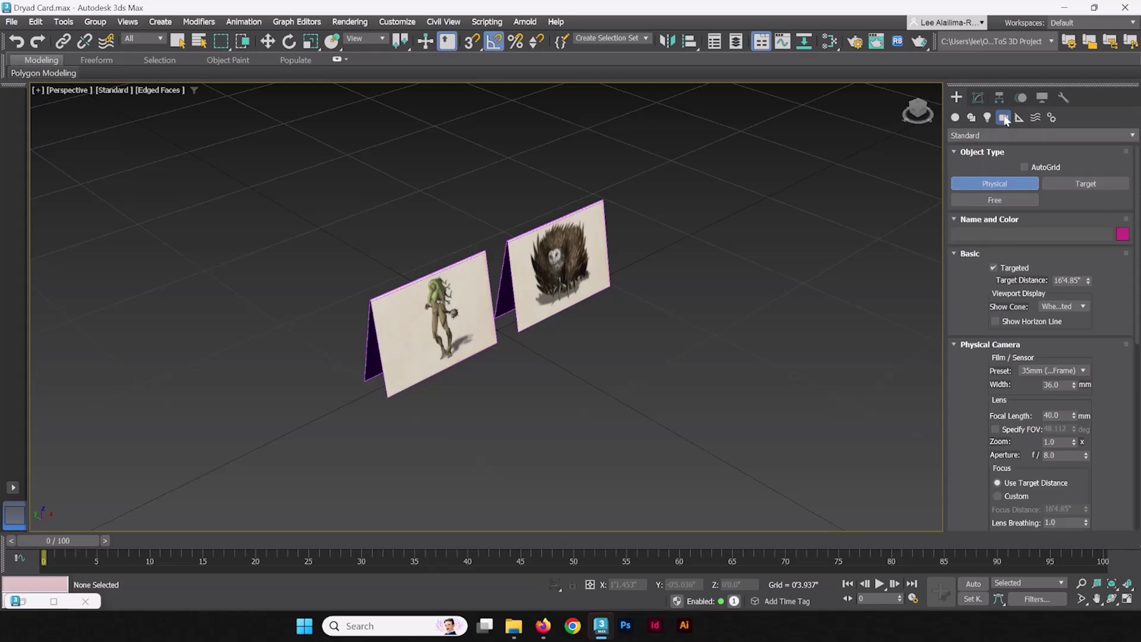
key(w)
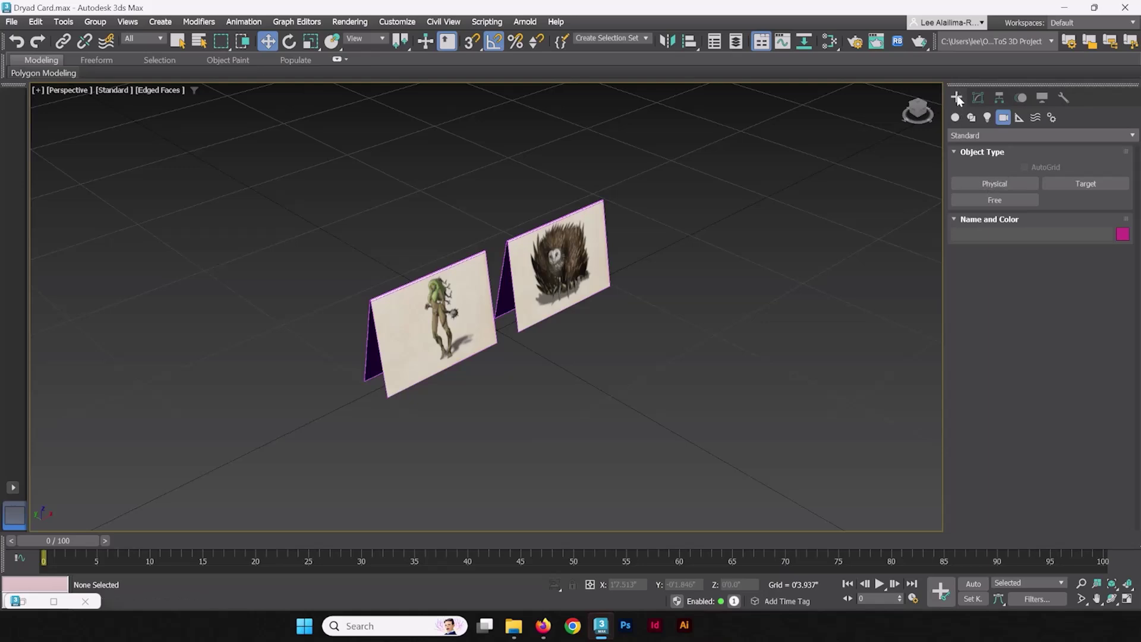
click(993, 181)
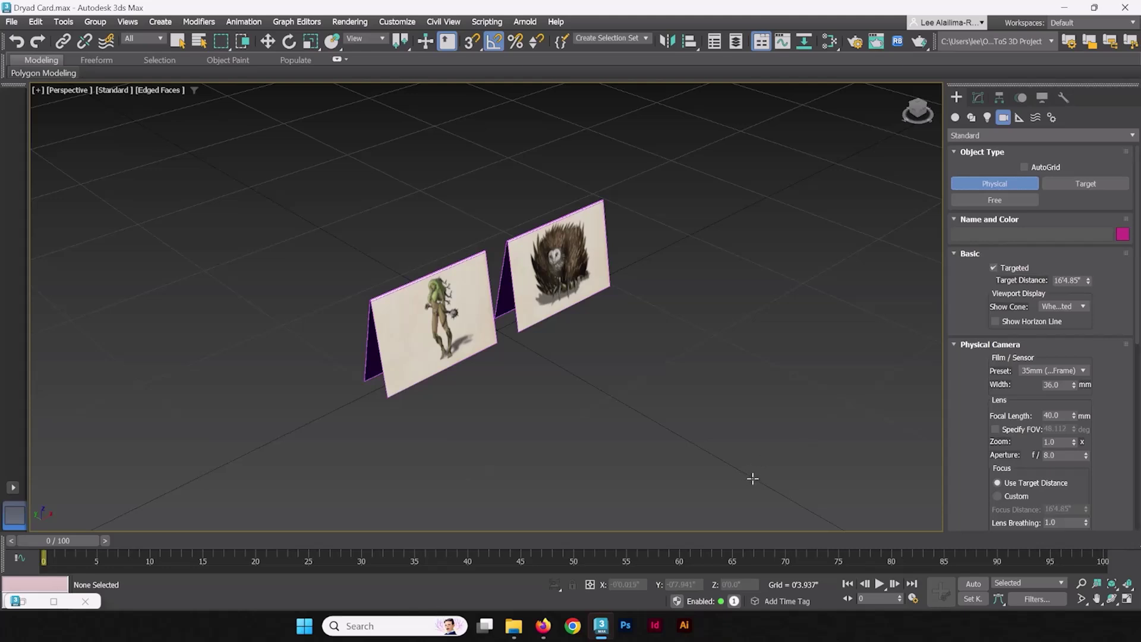
drag(752, 478, 499, 329)
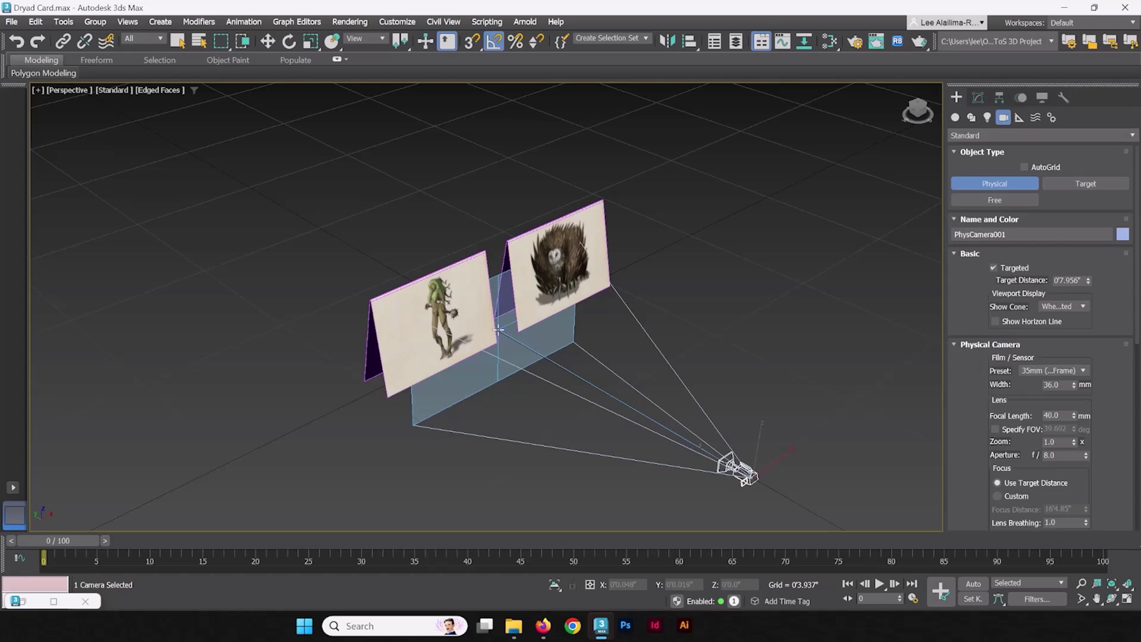
End camera creation, then undo an attempt to zero the camera's X and Y position
right_click(768, 202)
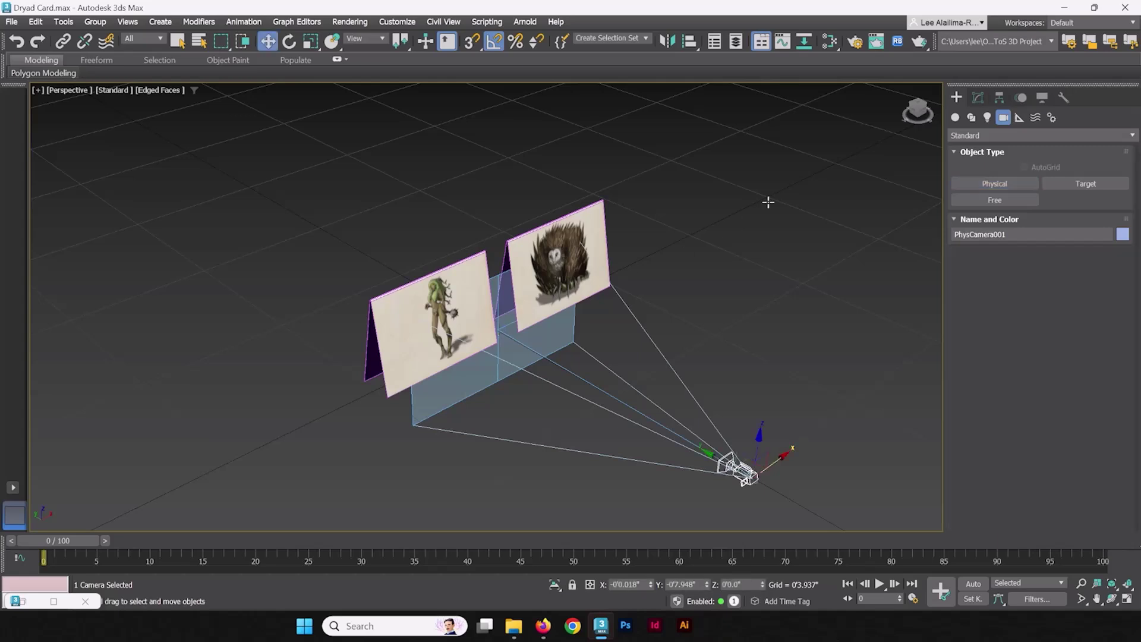
alt+middle_drag(746, 308, 776, 366)
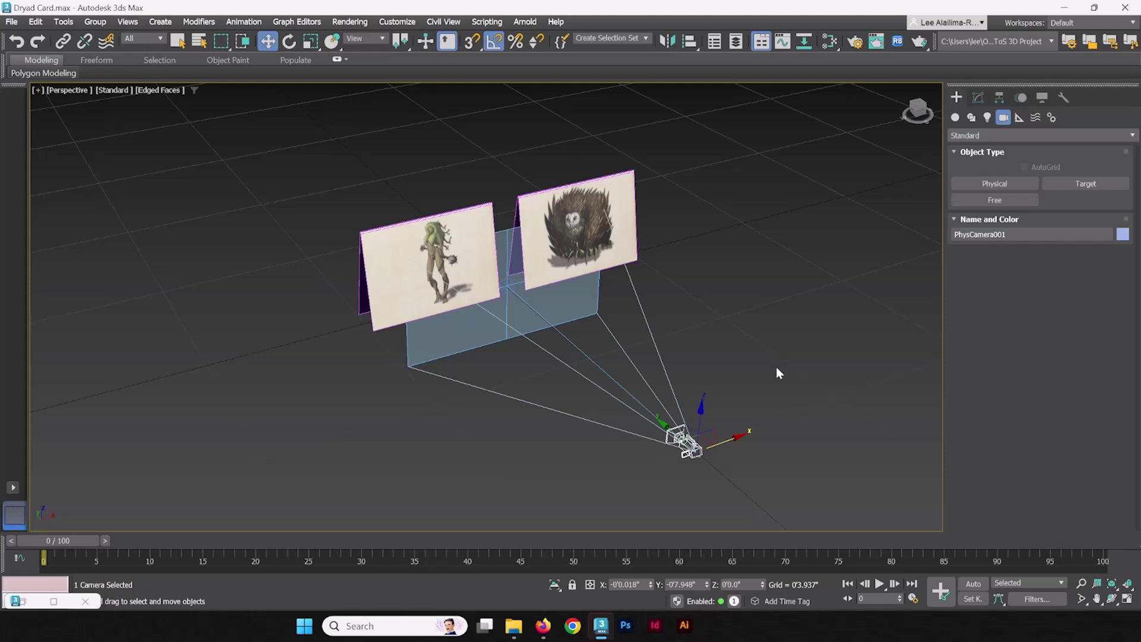
right_click(650, 585)
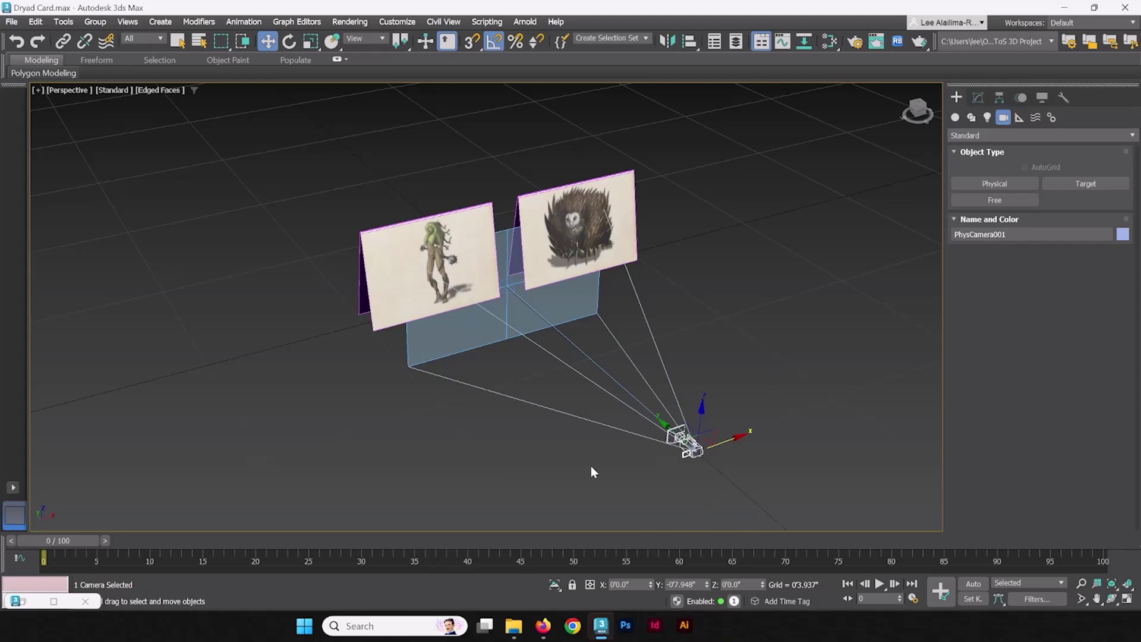
right_click(705, 586)
key(ctrl+z)
Zero the camera target's X, raise it slightly, and restore the four-viewport layout
click(507, 286)
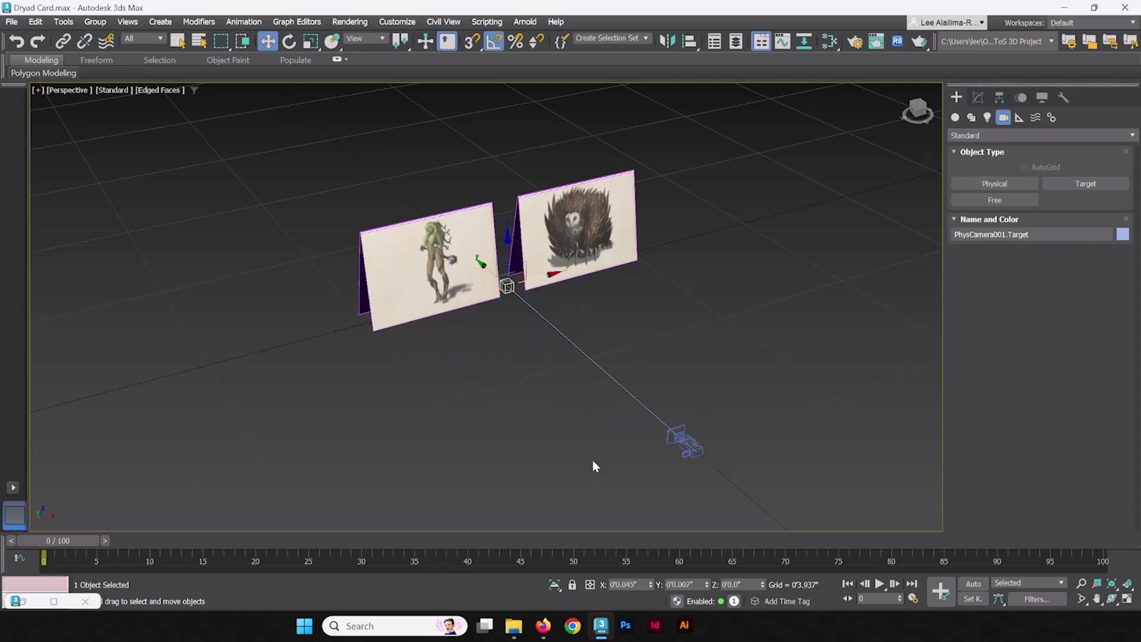
right_click(651, 587)
alt+middle_drag(555, 402, 505, 249)
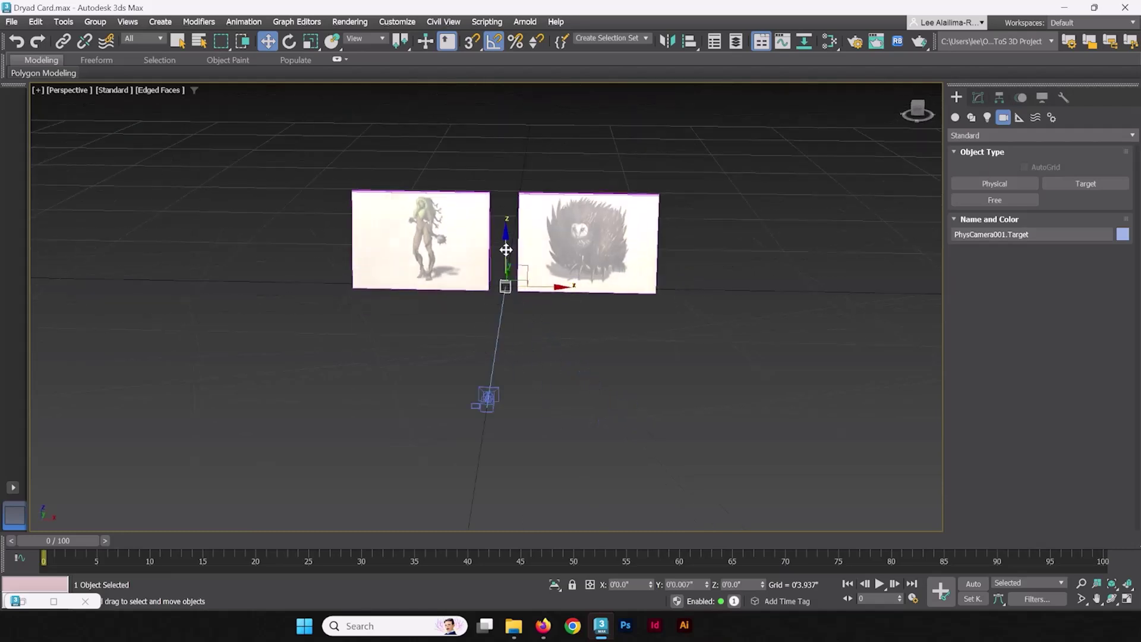
drag(505, 250, 506, 202)
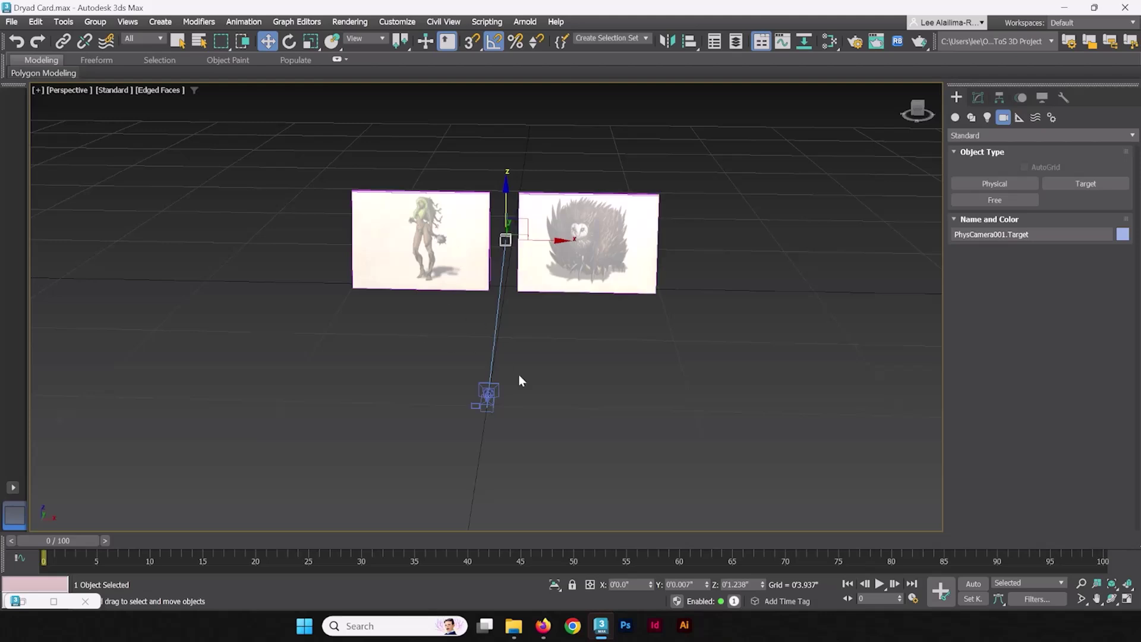
click(487, 395)
alt+middle_drag(487, 394, 436, 354)
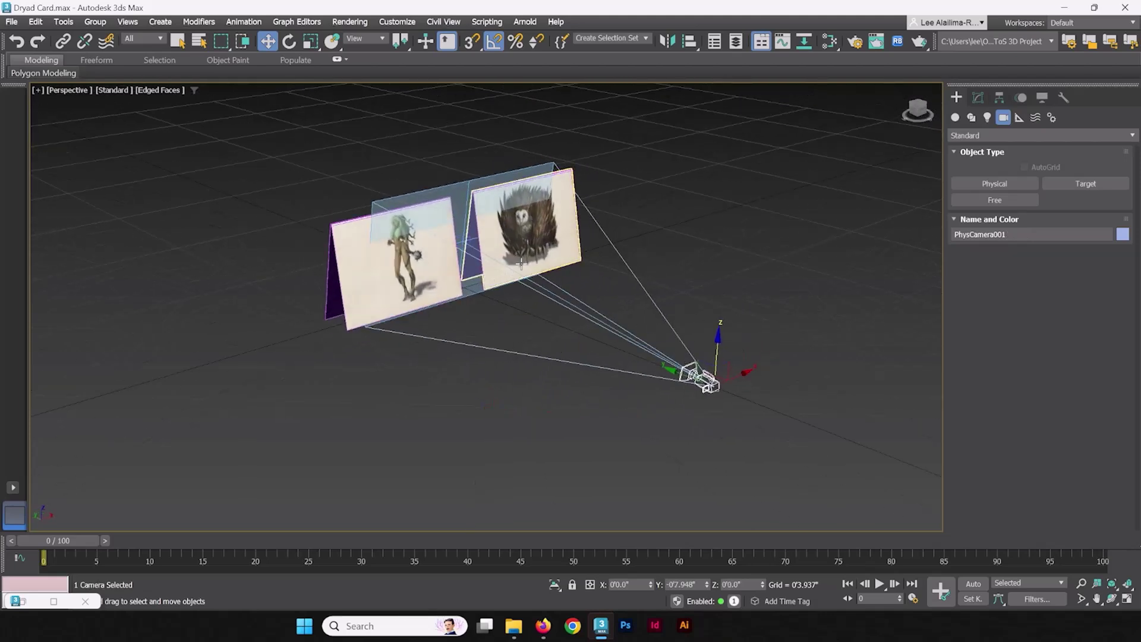
middle_drag(544, 280, 558, 296)
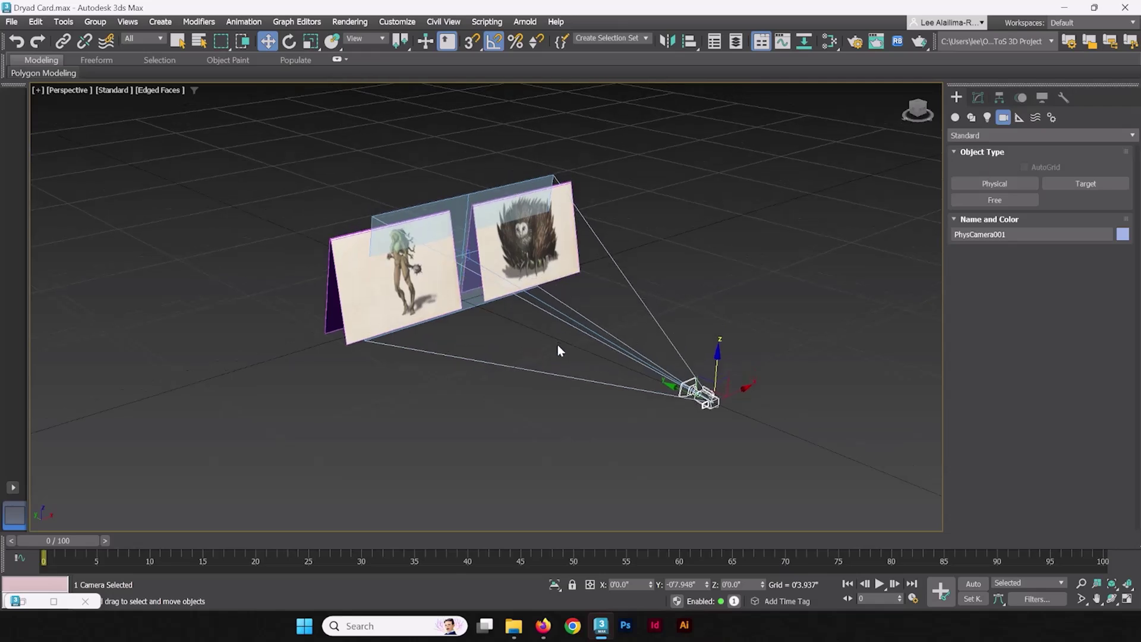
key(alt+w)
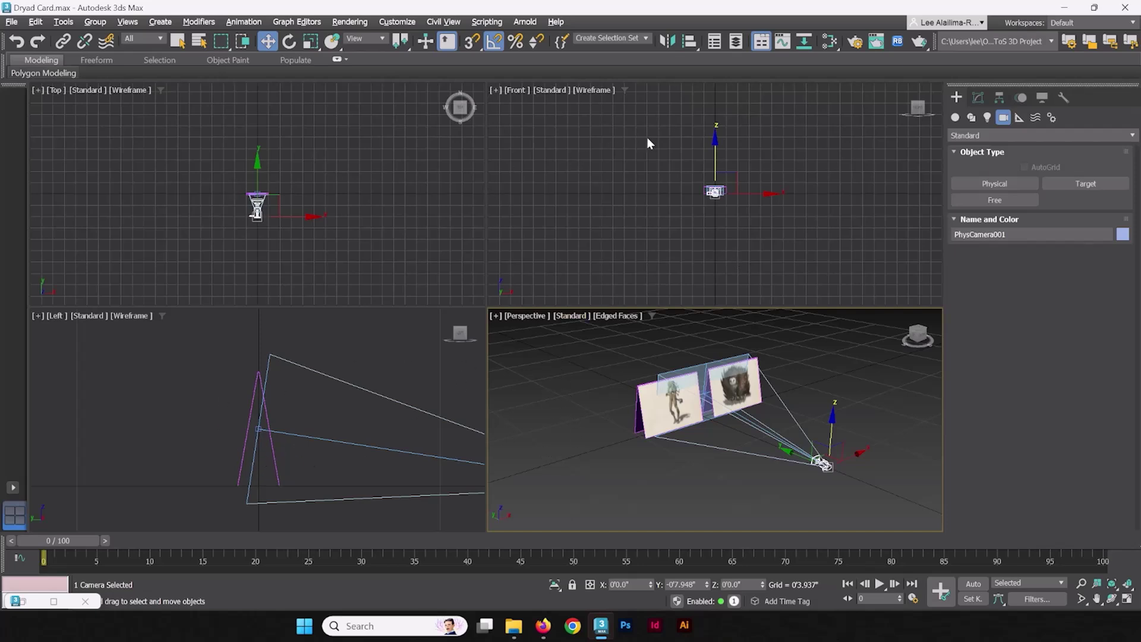
Switch the front viewport to look through PhysCamera001
click(517, 92)
mouse_move(525, 106)
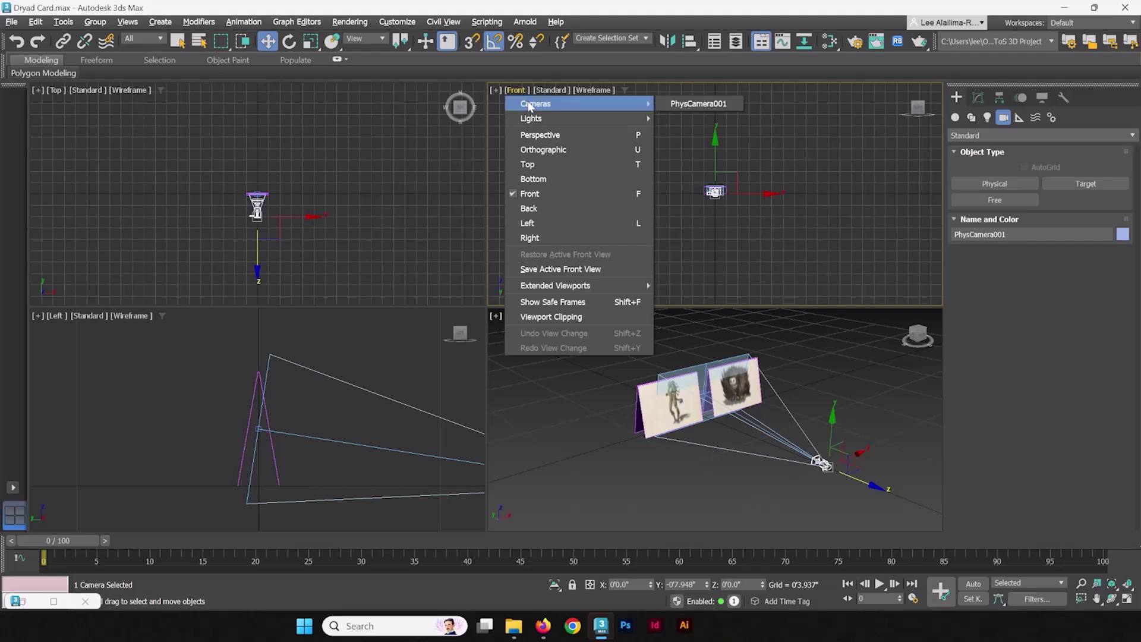
click(688, 104)
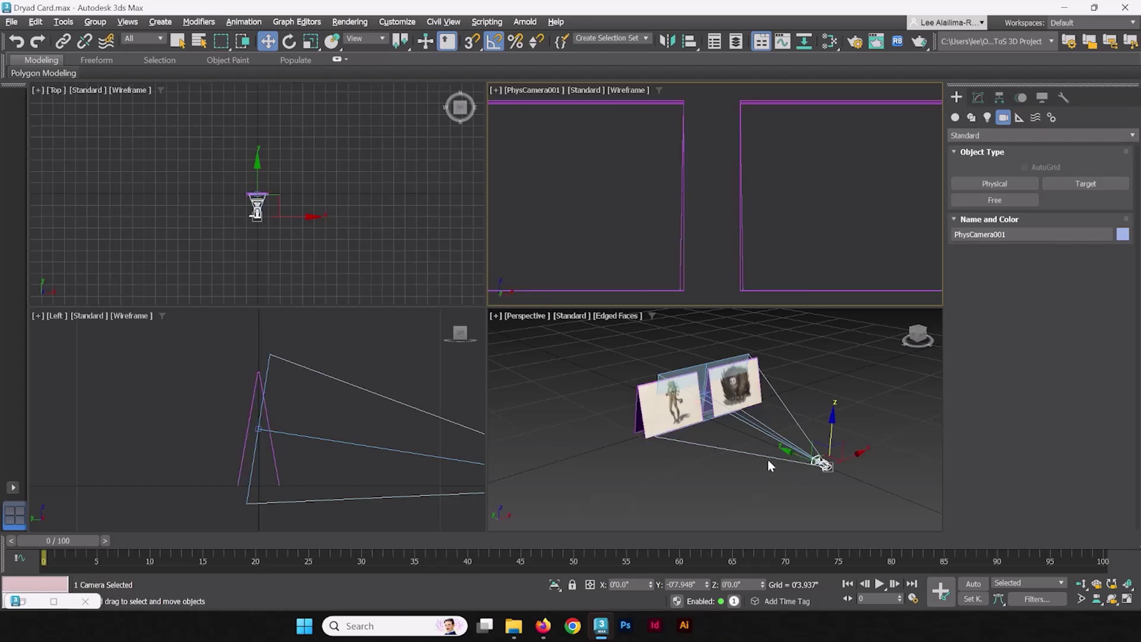
Set the PhysCamera001 view to Default Shading so the card artwork shows
click(743, 426)
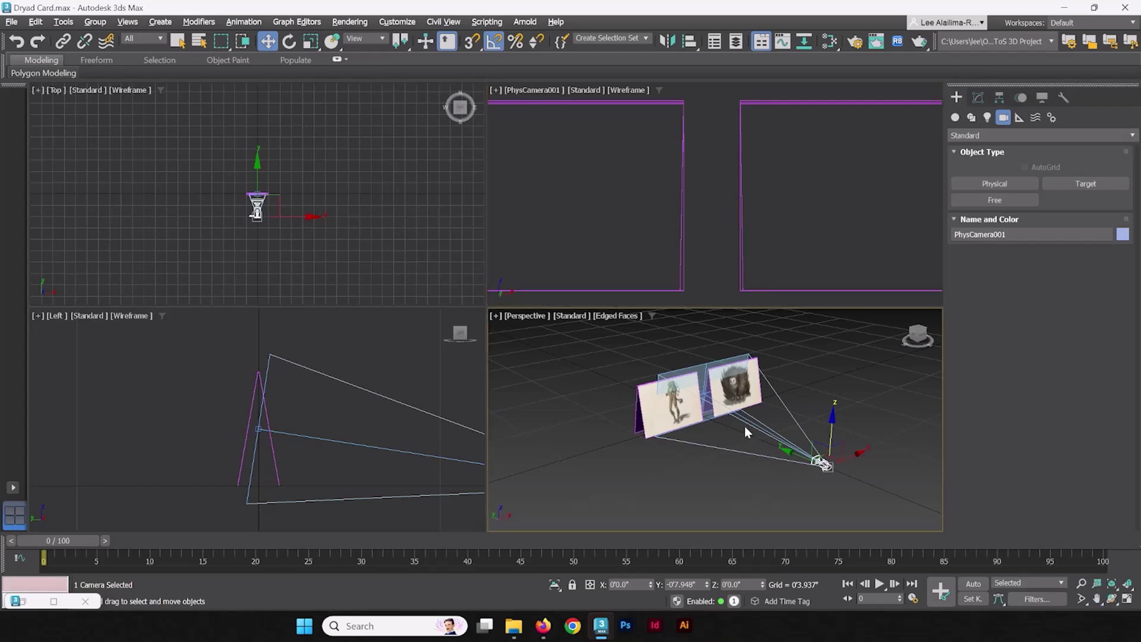
click(627, 90)
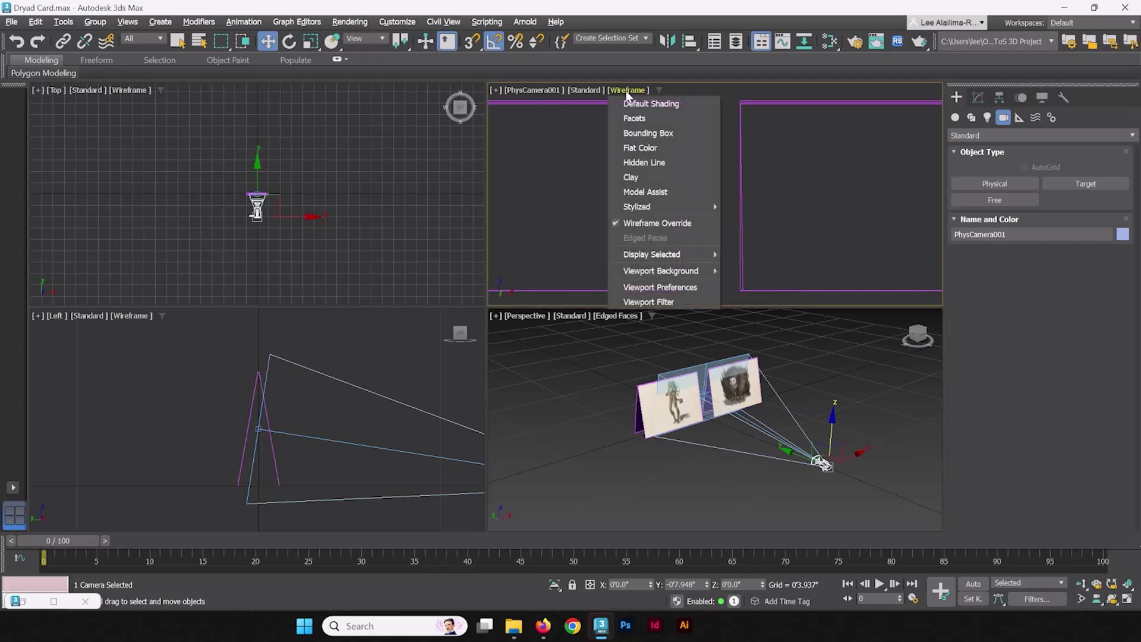
click(631, 104)
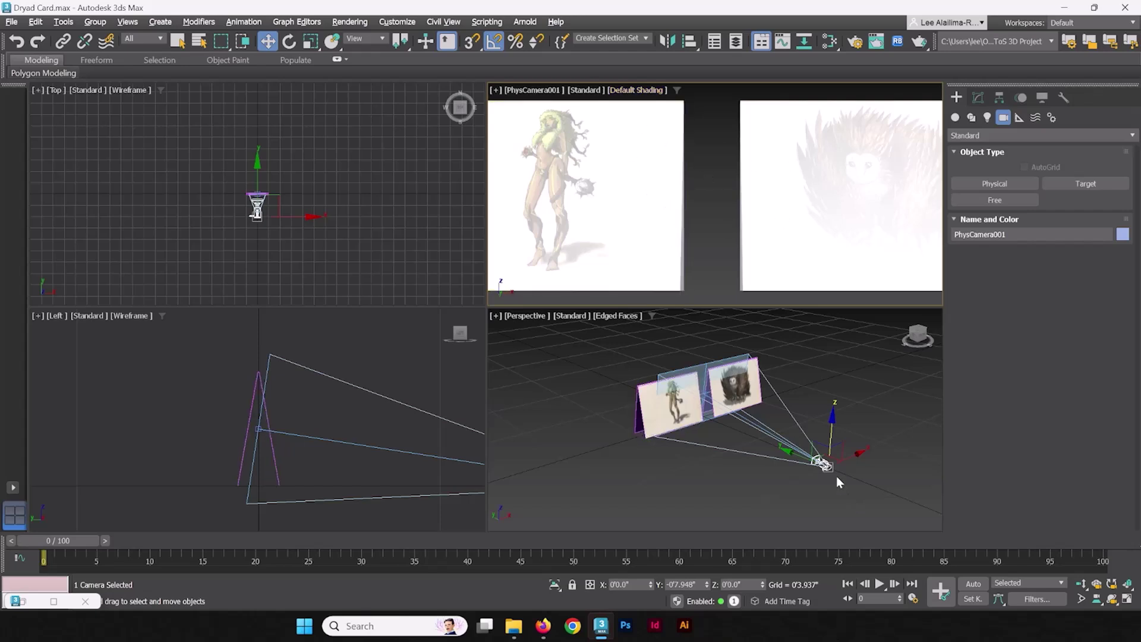
right_click(768, 472)
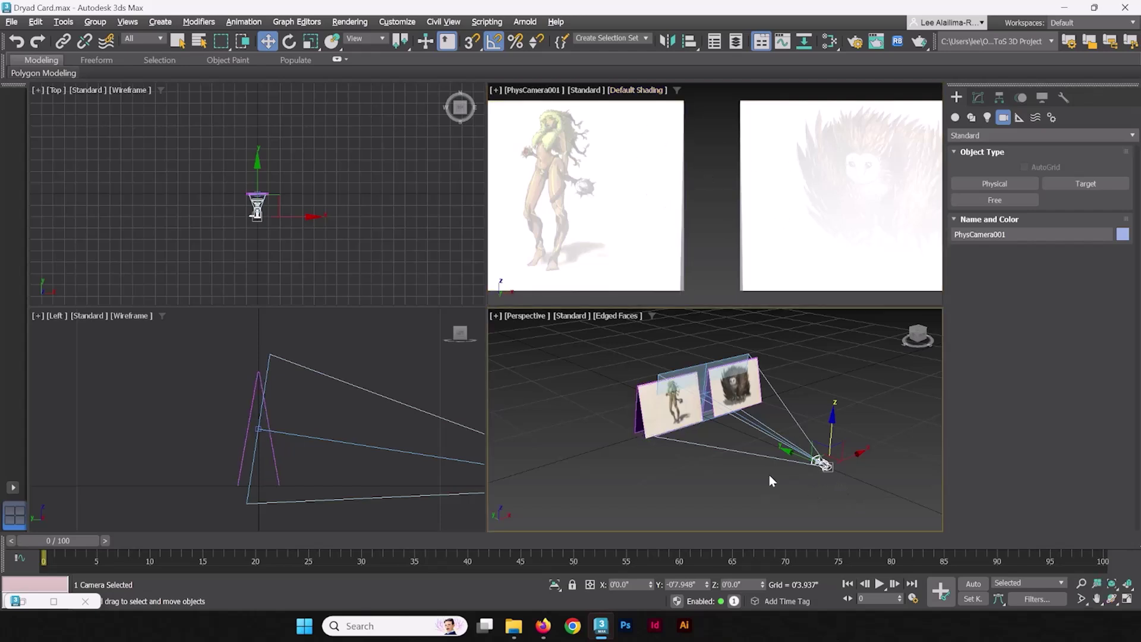
click(780, 424)
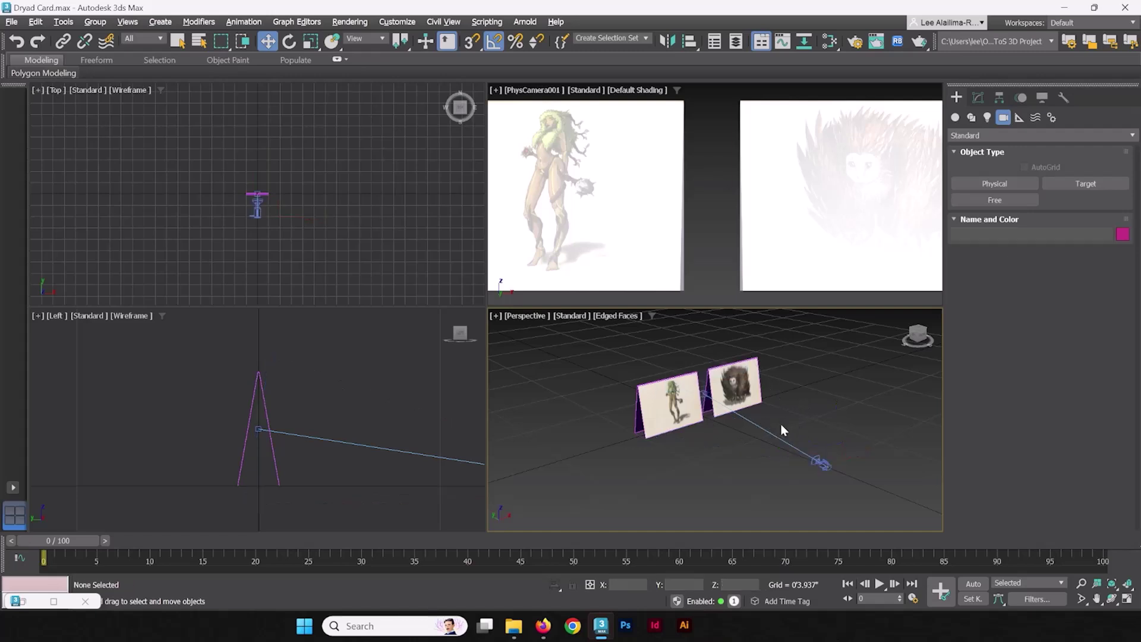
Move PhysCamera001 left and up to frame both cards closer
click(821, 459)
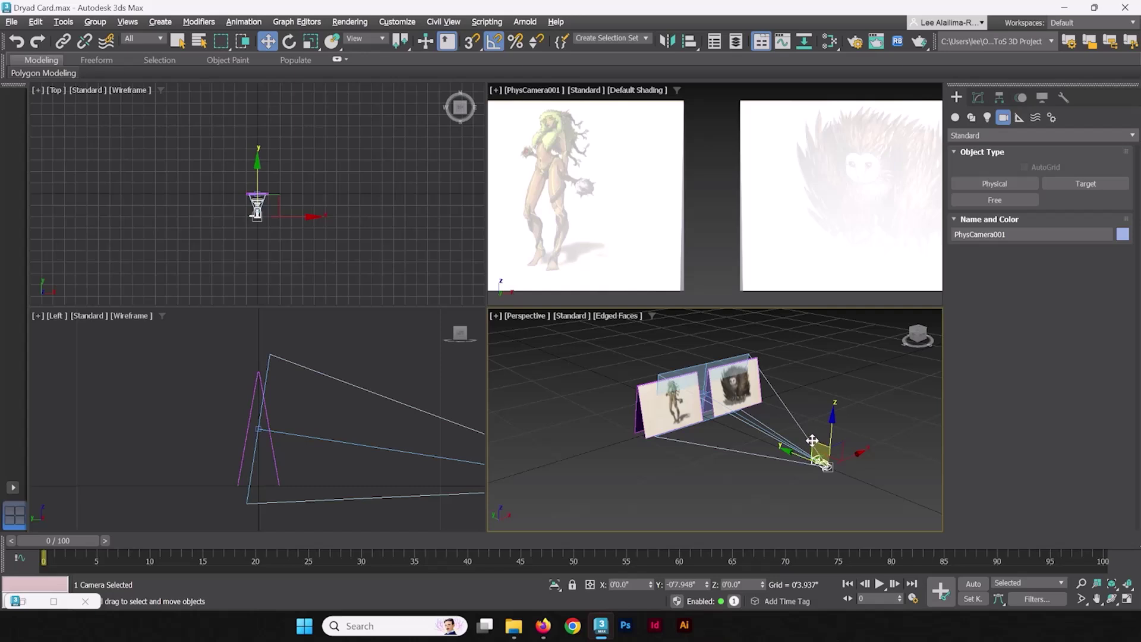
drag(811, 440, 915, 419)
middle_drag(915, 419, 788, 413)
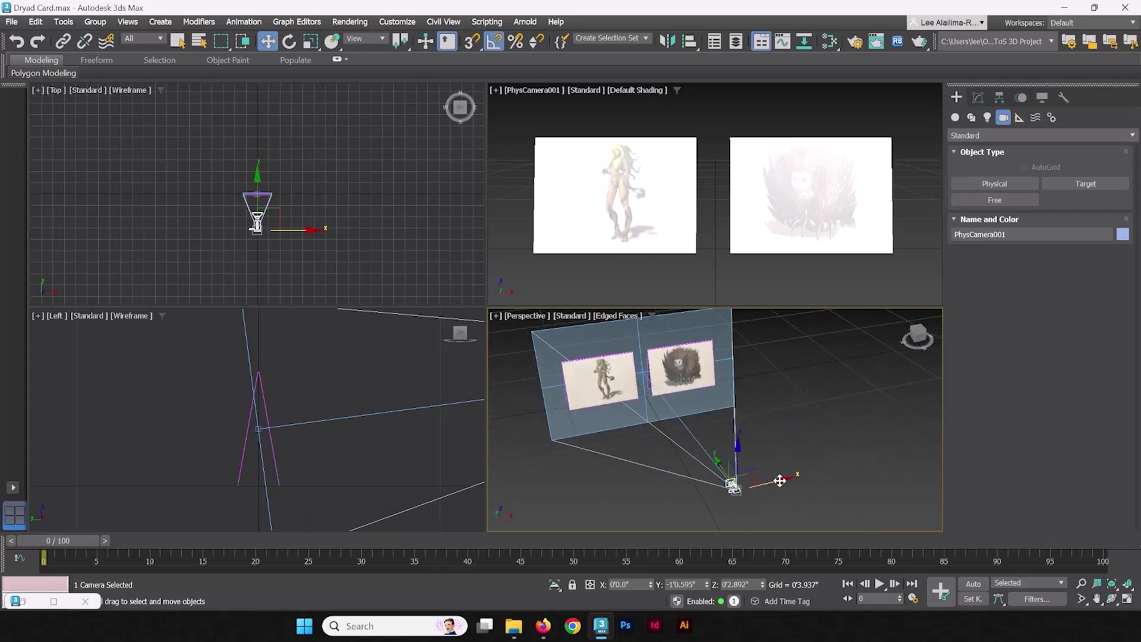
drag(779, 486, 522, 479)
middle_drag(661, 412, 791, 397)
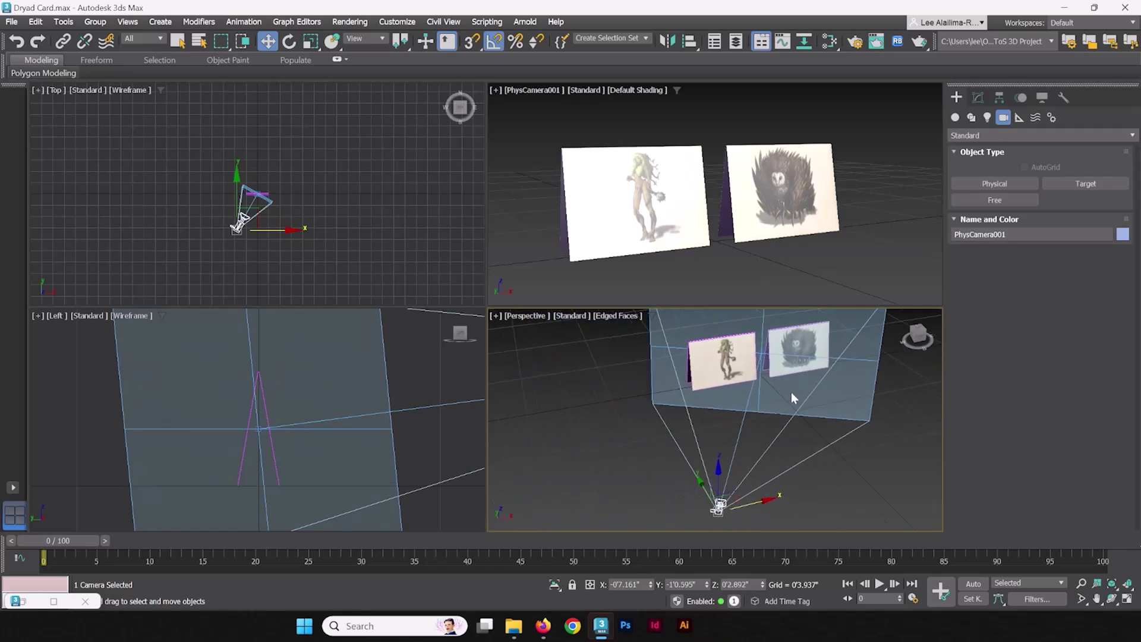
drag(760, 503, 721, 505)
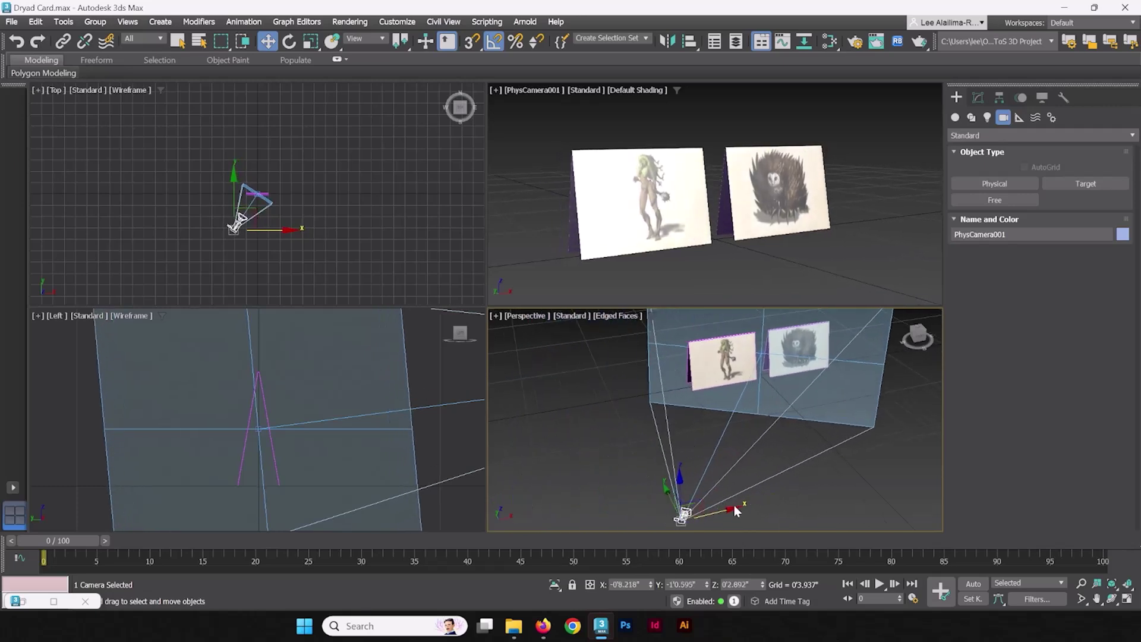
middle_drag(743, 506, 776, 408)
scroll(766, 417, up, 3)
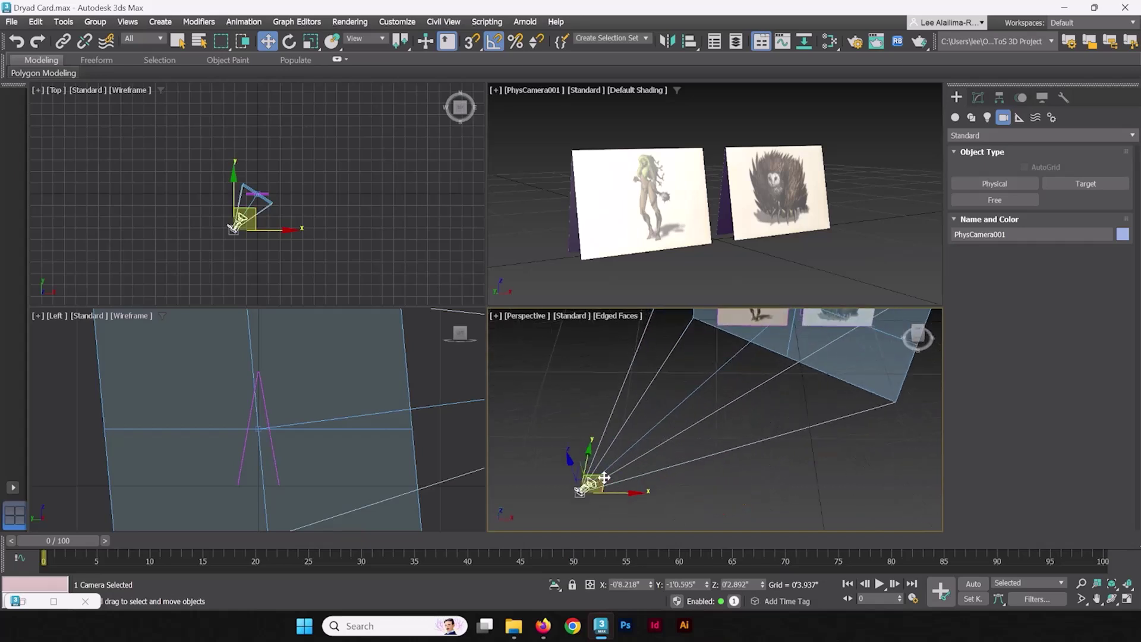
drag(604, 477, 639, 428)
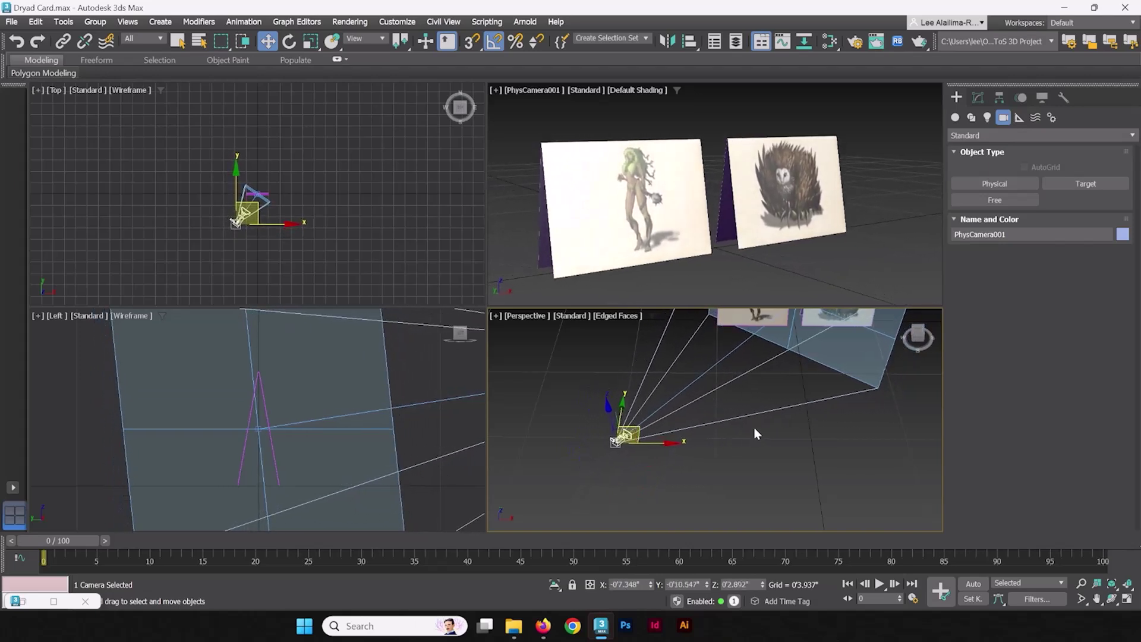
alt+middle_drag(755, 432, 791, 472)
click(792, 472)
alt+middle_drag(821, 421, 786, 440)
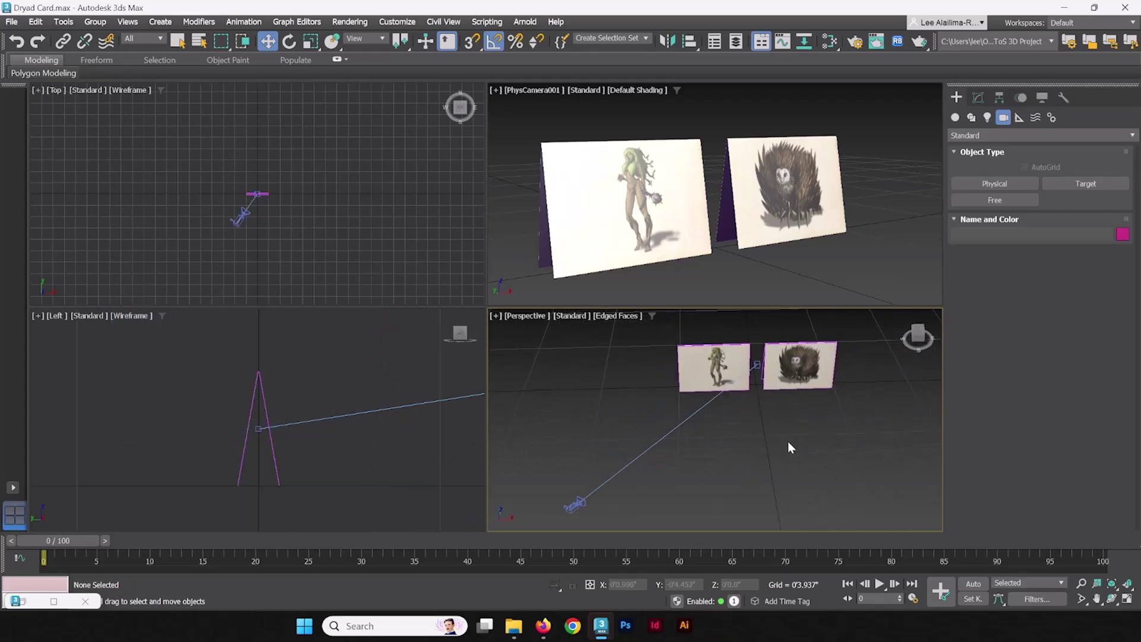
Nudge the camera's target sideways along X to re-aim the view
click(755, 365)
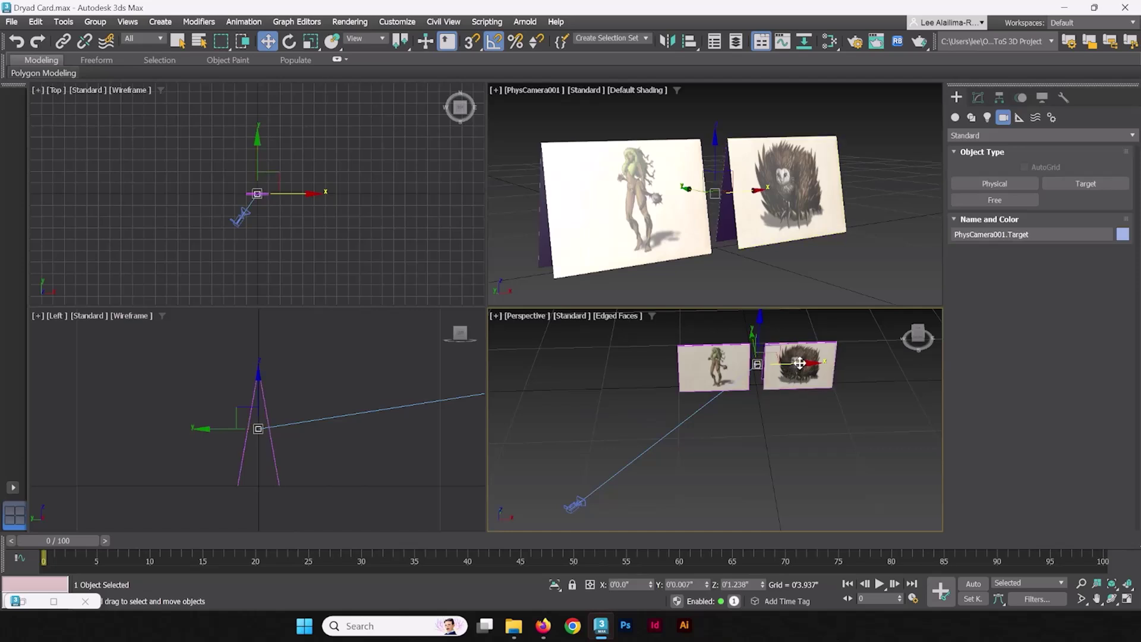
mouse_move(799, 363)
mouse_down()
mouse_move(784, 363)
mouse_move(796, 365)
mouse_up()
click(750, 499)
alt+middle_drag(722, 418, 771, 352)
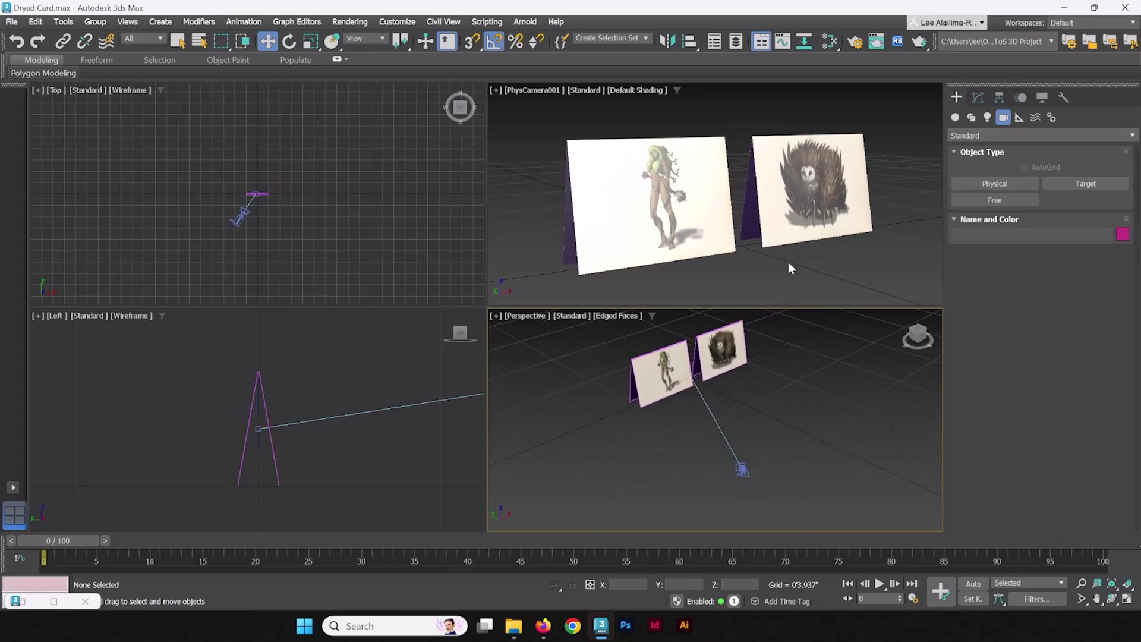
Open Render Setup for the camera view and keep Arnold as the renderer
click(778, 282)
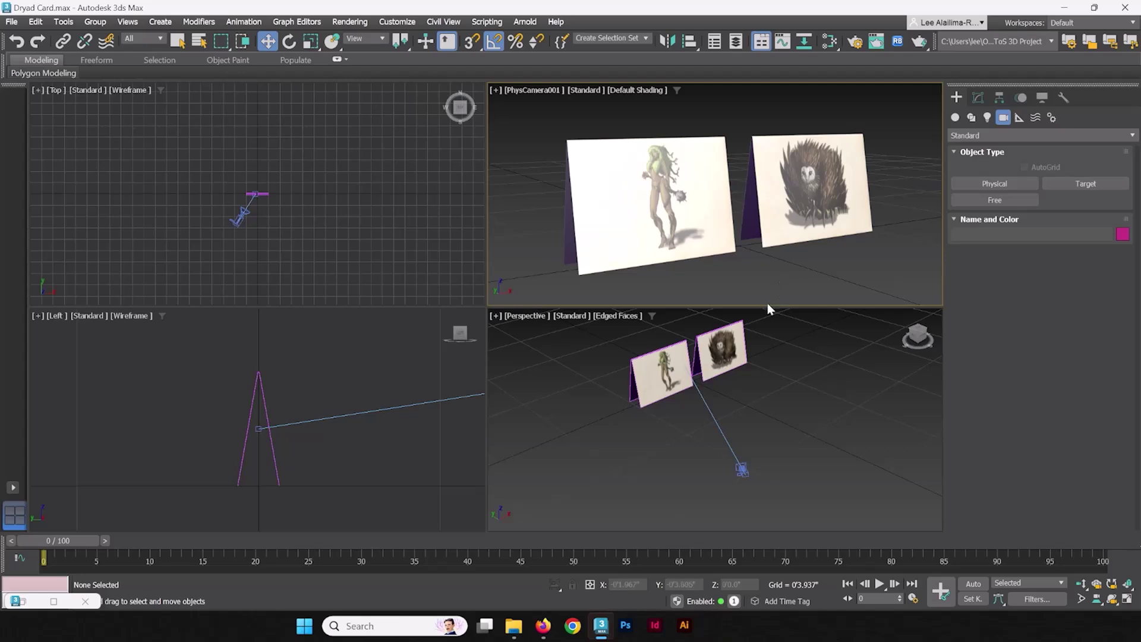
click(859, 45)
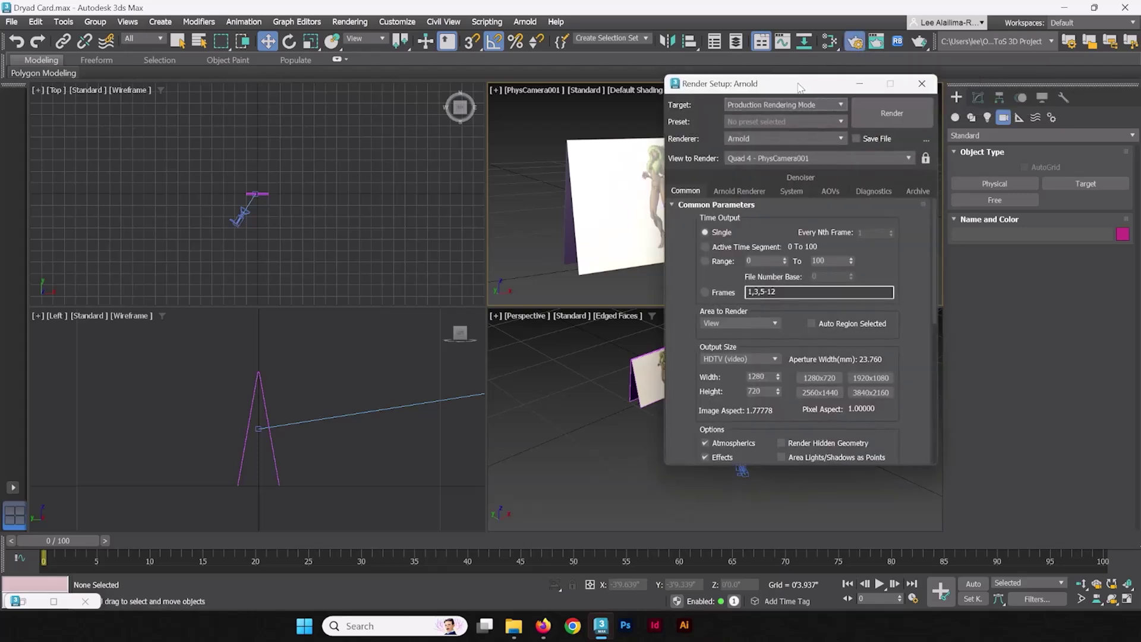
drag(785, 86, 263, 109)
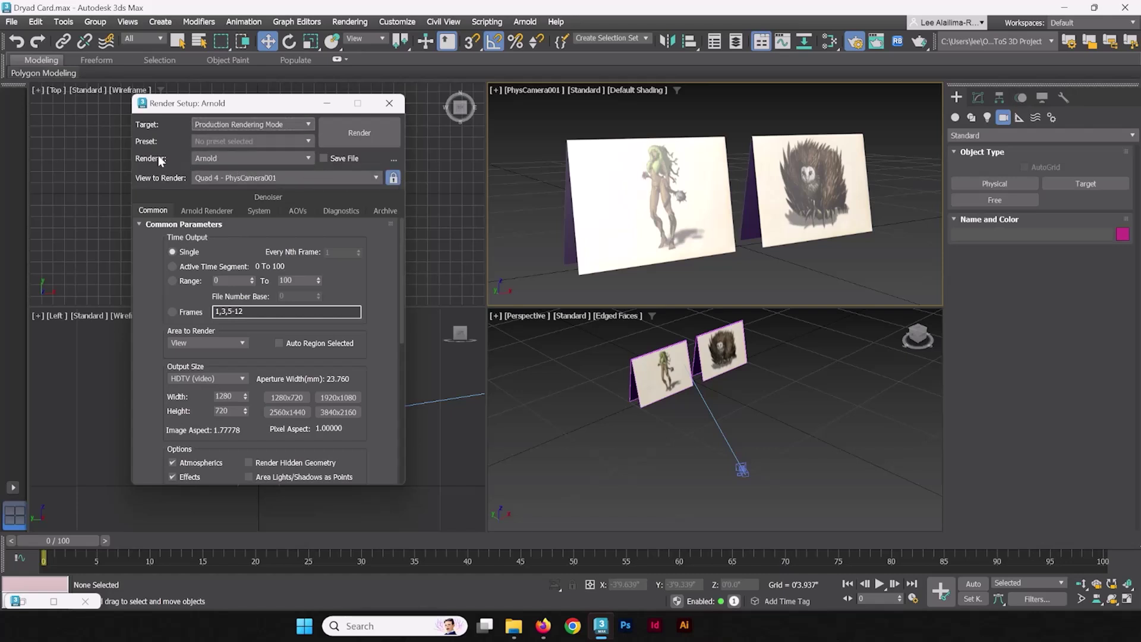
click(229, 159)
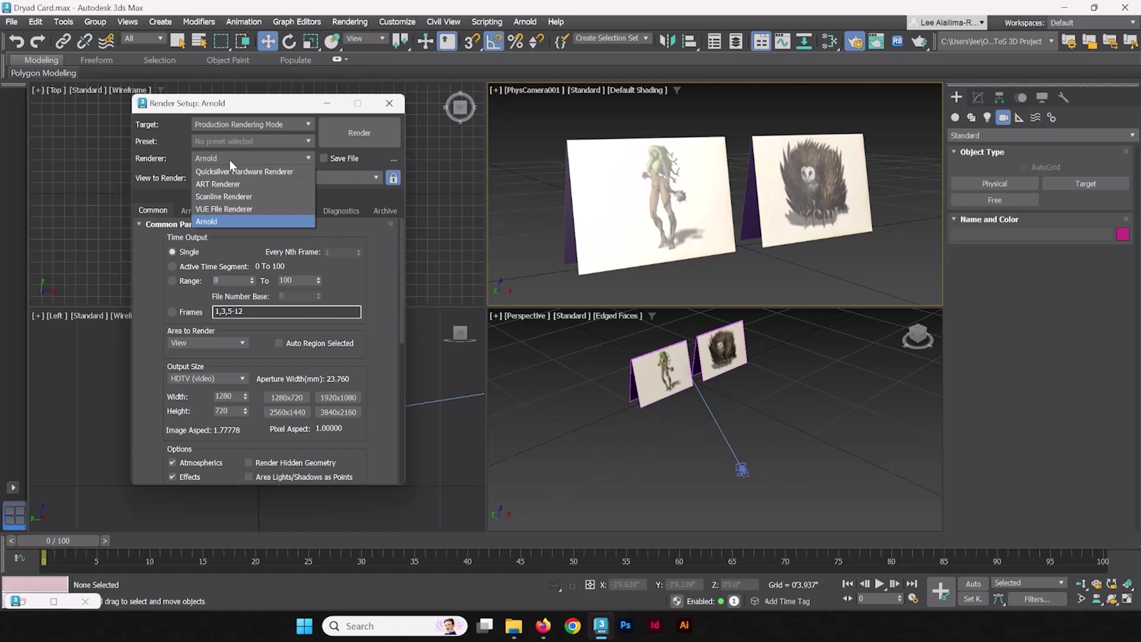
click(227, 222)
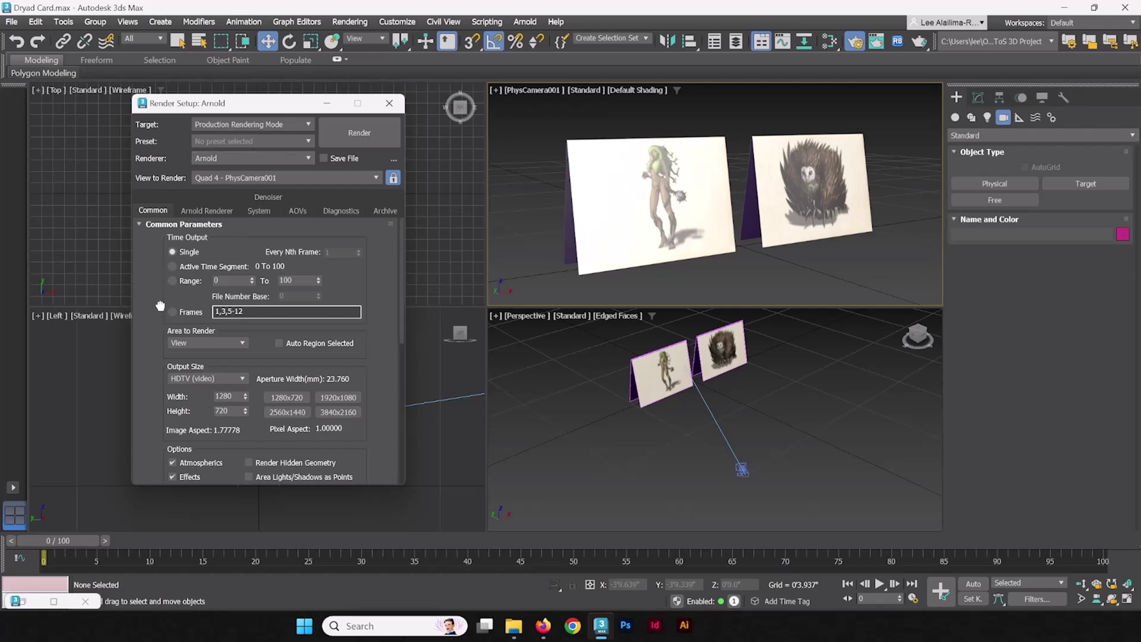
Scroll through the Common parameters to confirm HDTV 1280×720 output
scroll(159, 308, down, 1)
scroll(159, 312, up, 1)
drag(151, 317, 155, 265)
scroll(151, 333, down, 2)
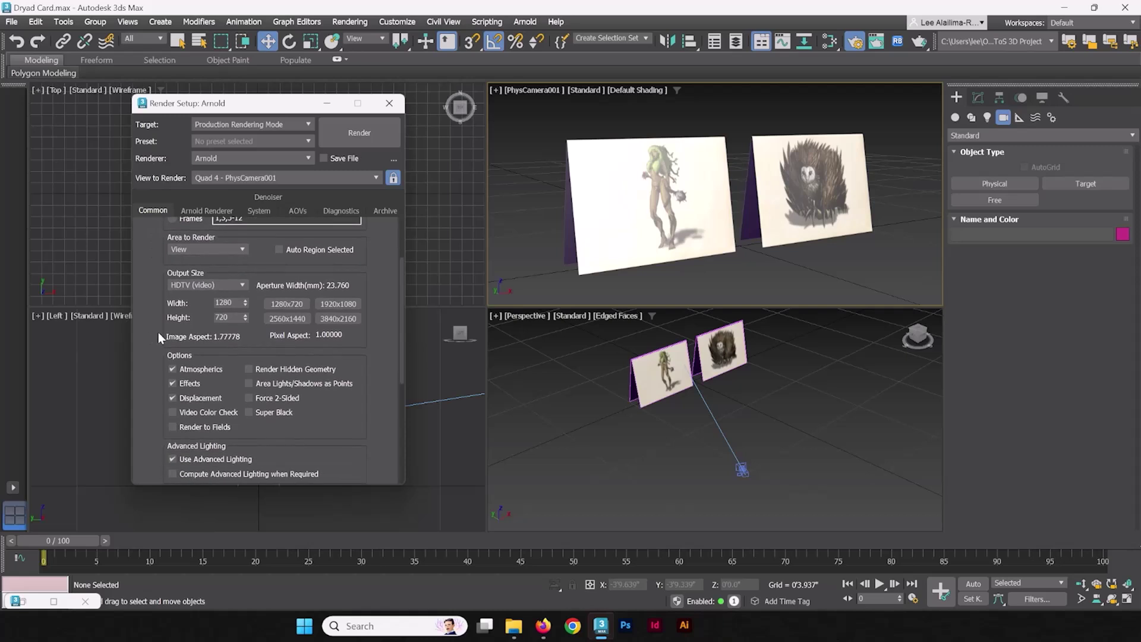
scroll(151, 330, down, 1)
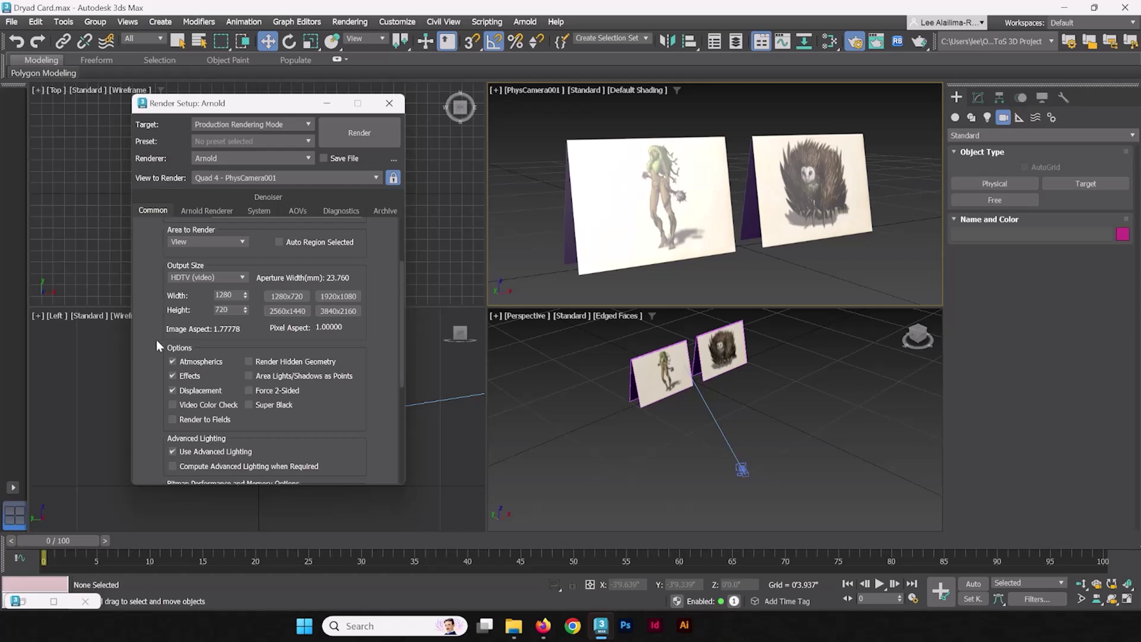
drag(156, 340, 154, 189)
drag(161, 318, 167, 238)
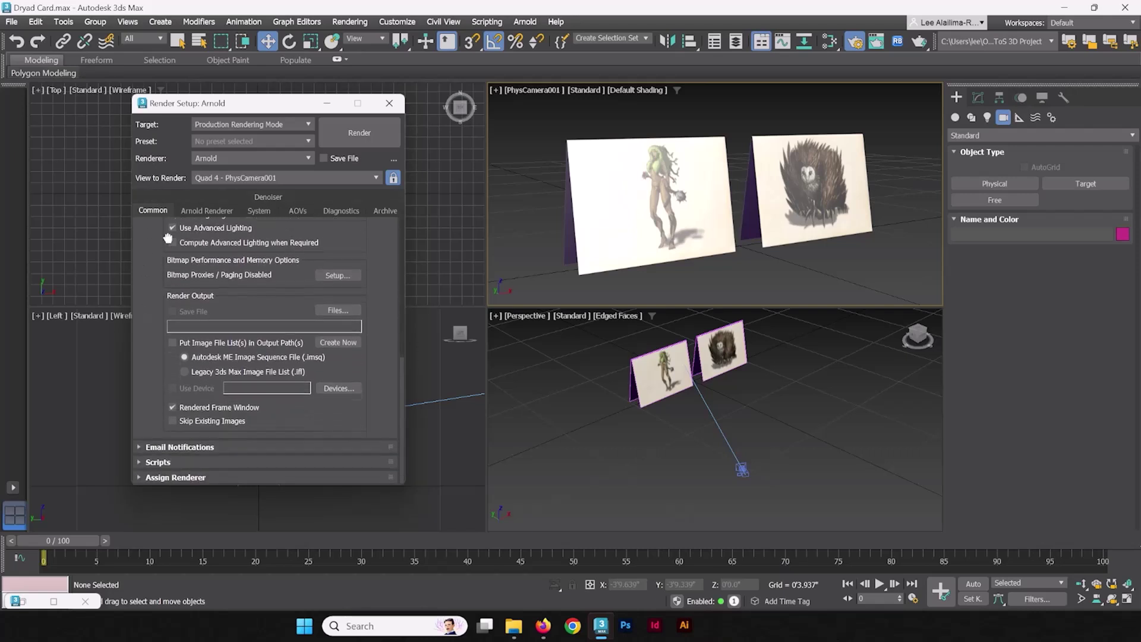
drag(167, 196, 148, 450)
drag(158, 249, 144, 373)
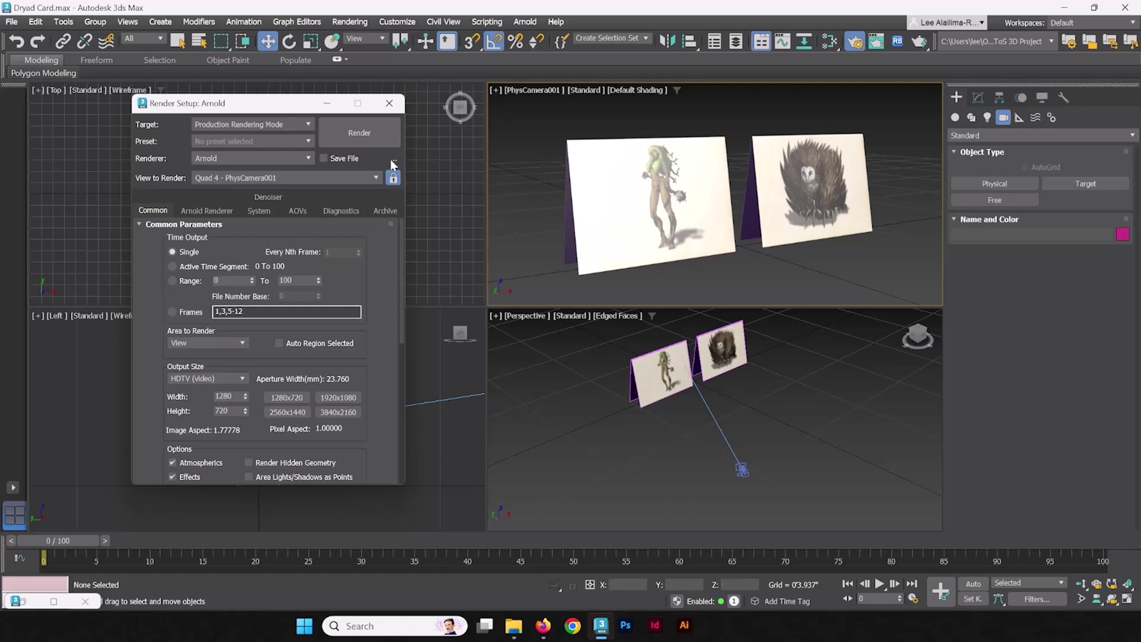
Render the PhysCamera001 view in Arnold and move the RenderView window into view
click(374, 142)
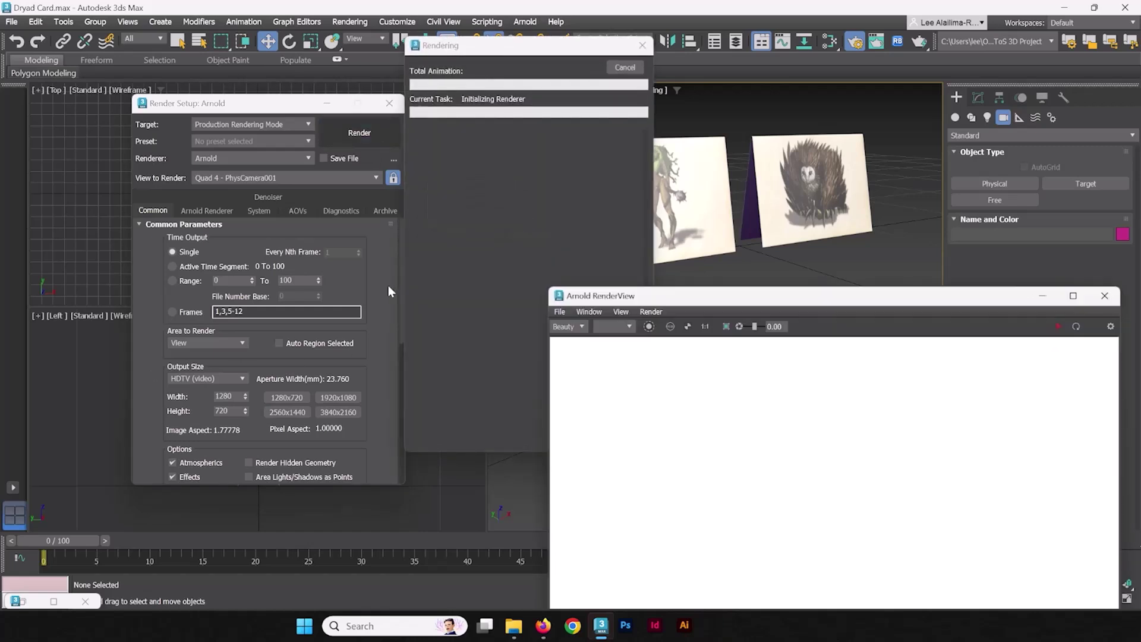
drag(580, 293, 541, 141)
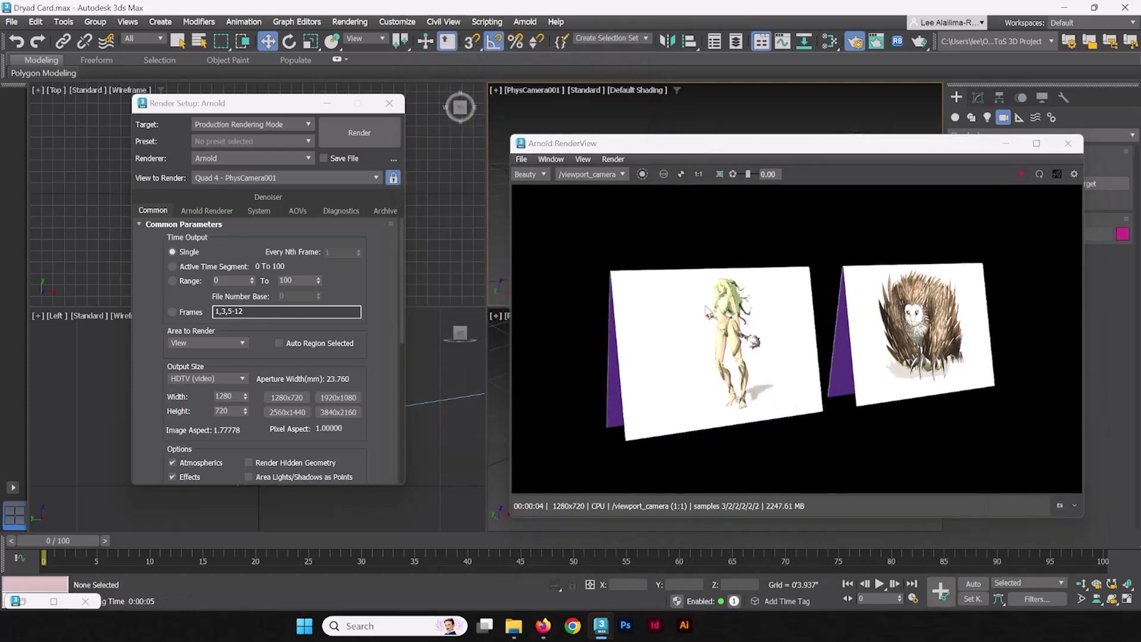
drag(806, 149, 670, 120)
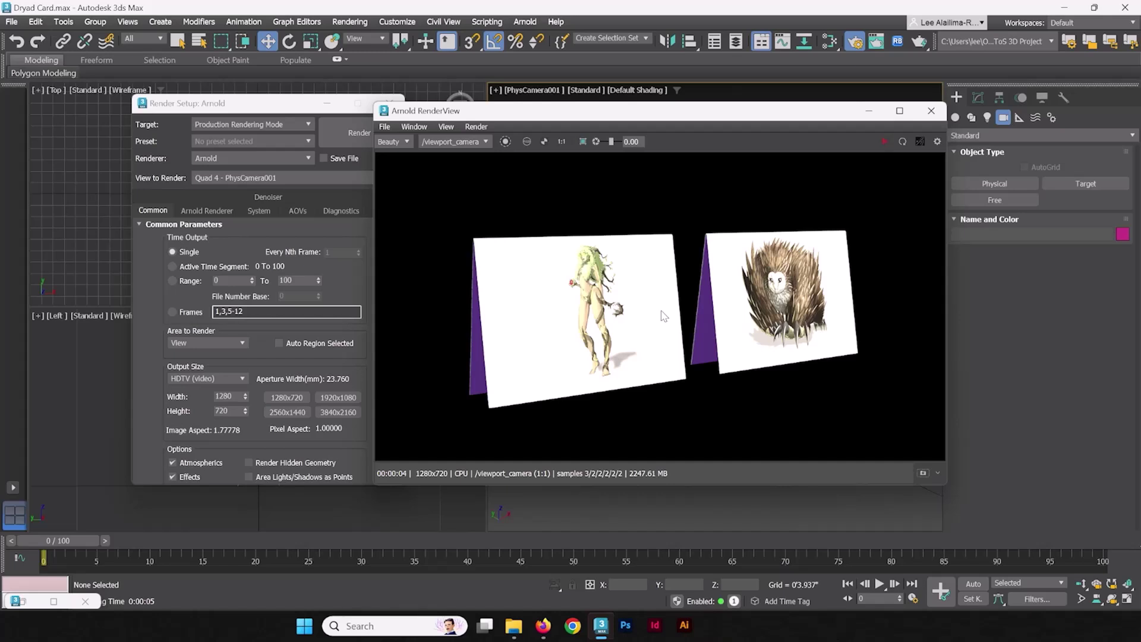
Create a targeted quad Arnold light, ArnoldLight001, aimed at the cards and open its parameters
click(869, 110)
mouse_move(781, 415)
middle_down()
mouse_move(785, 395)
mouse_move(783, 408)
middle_up()
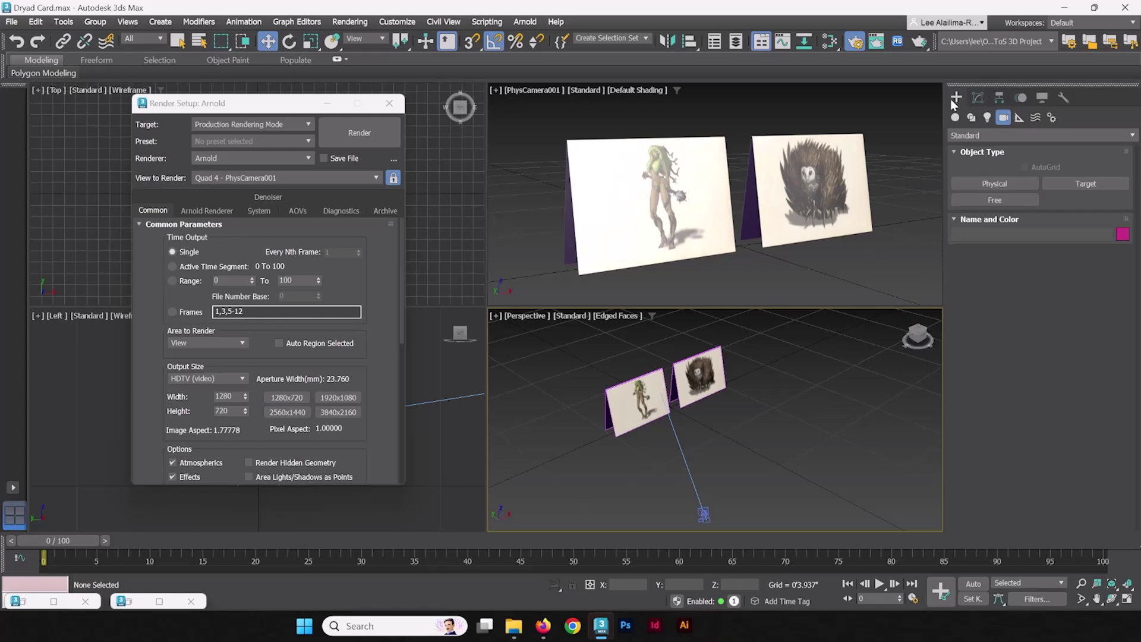
click(985, 117)
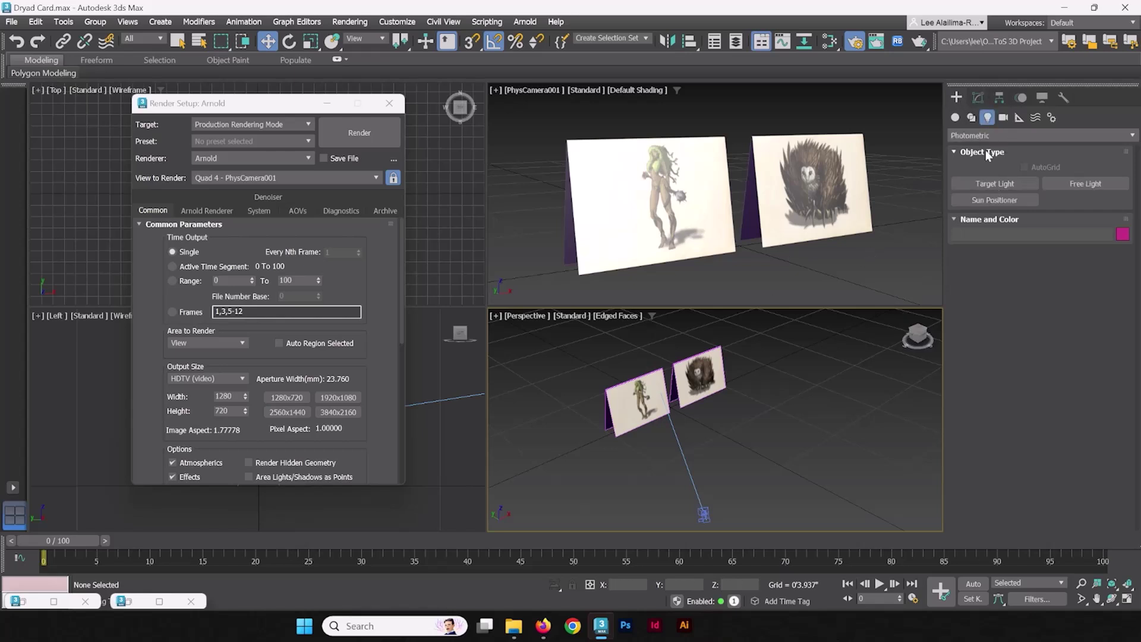
click(982, 137)
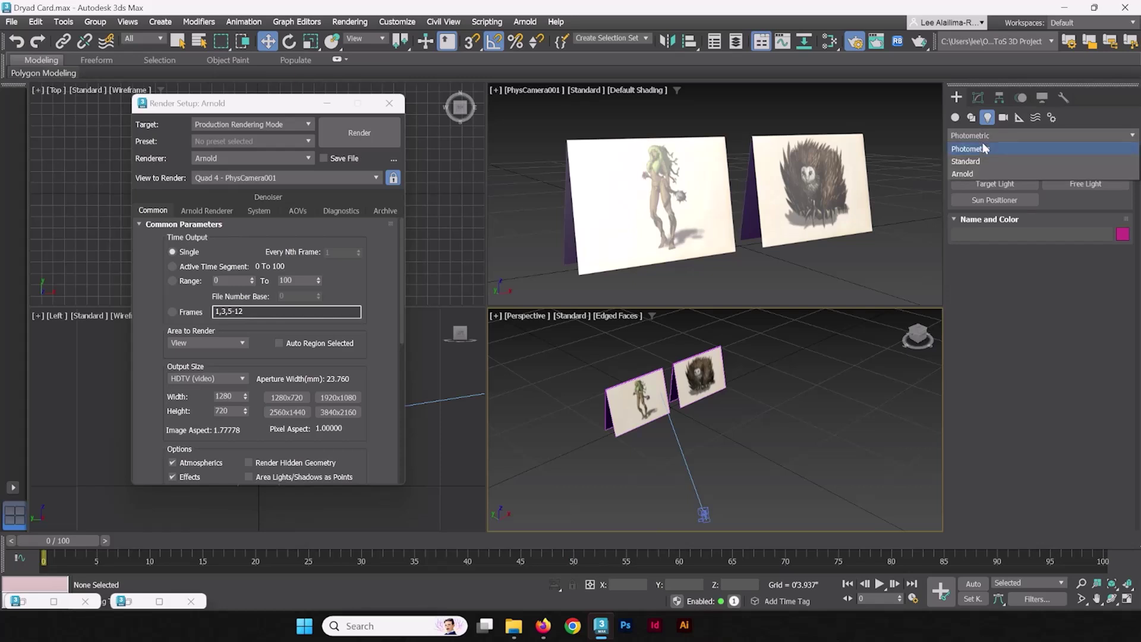
click(975, 173)
click(1000, 184)
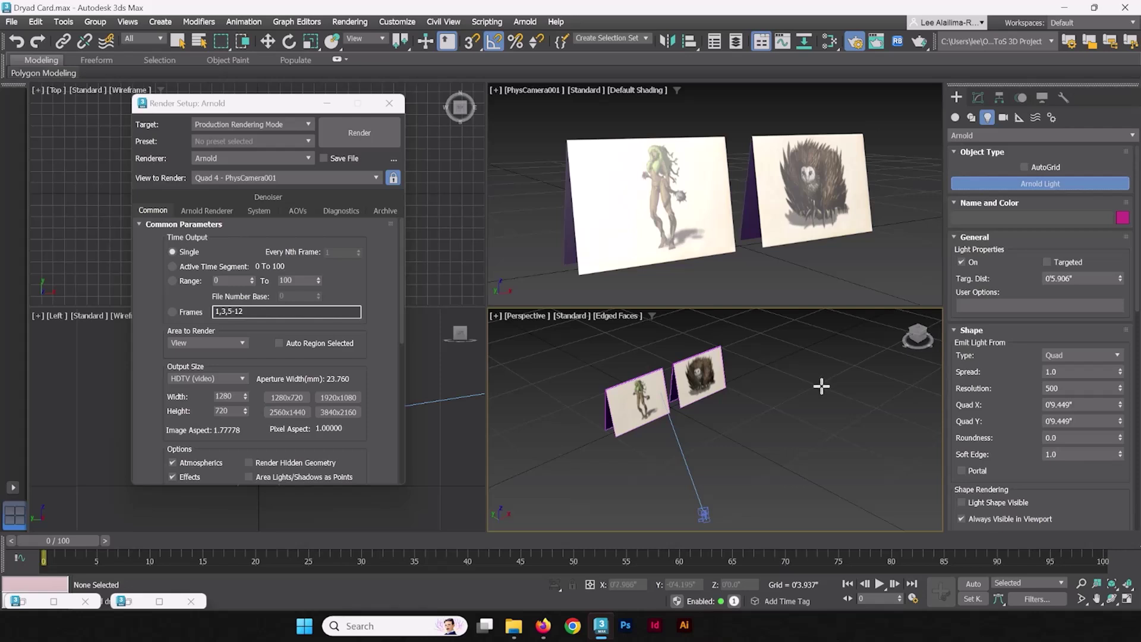
drag(823, 384, 671, 403)
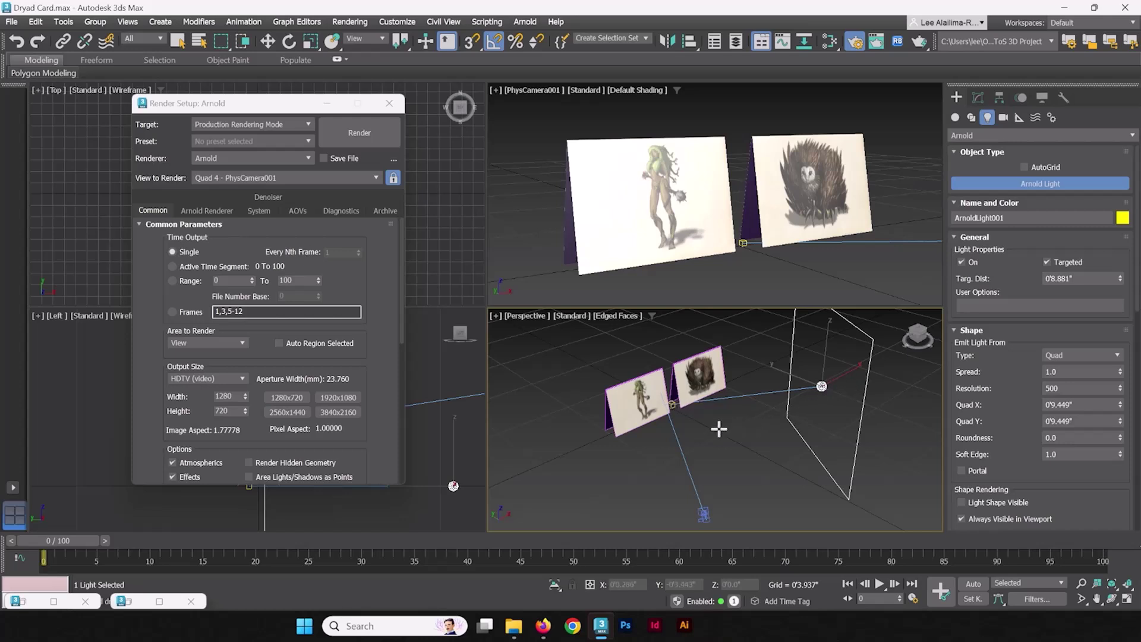
key(w)
click(977, 97)
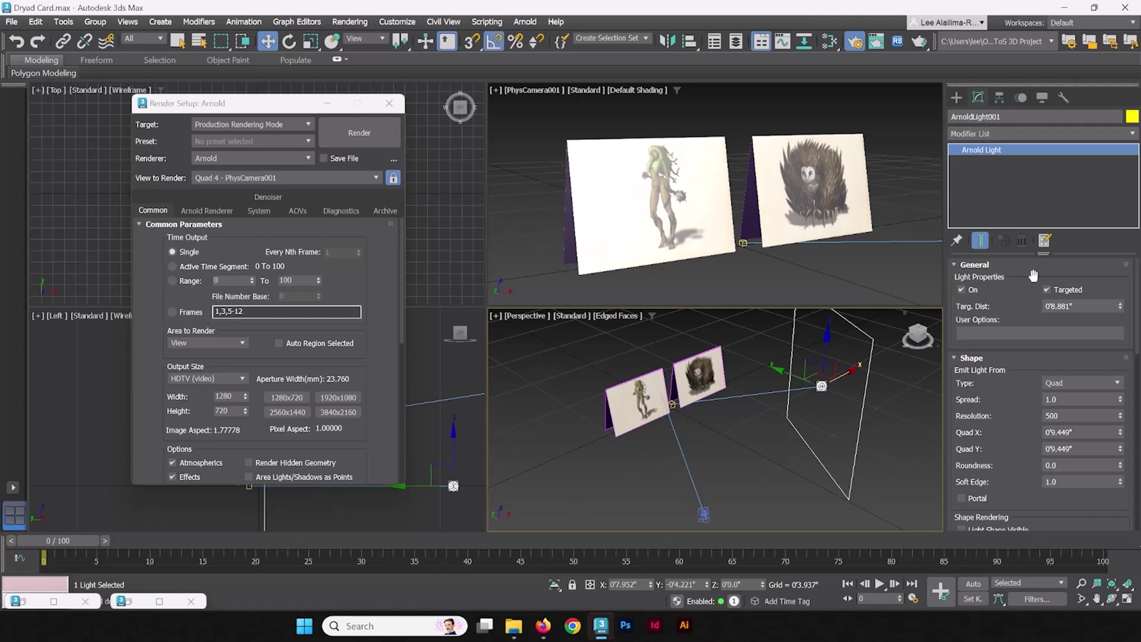
middle_drag(759, 421, 758, 351)
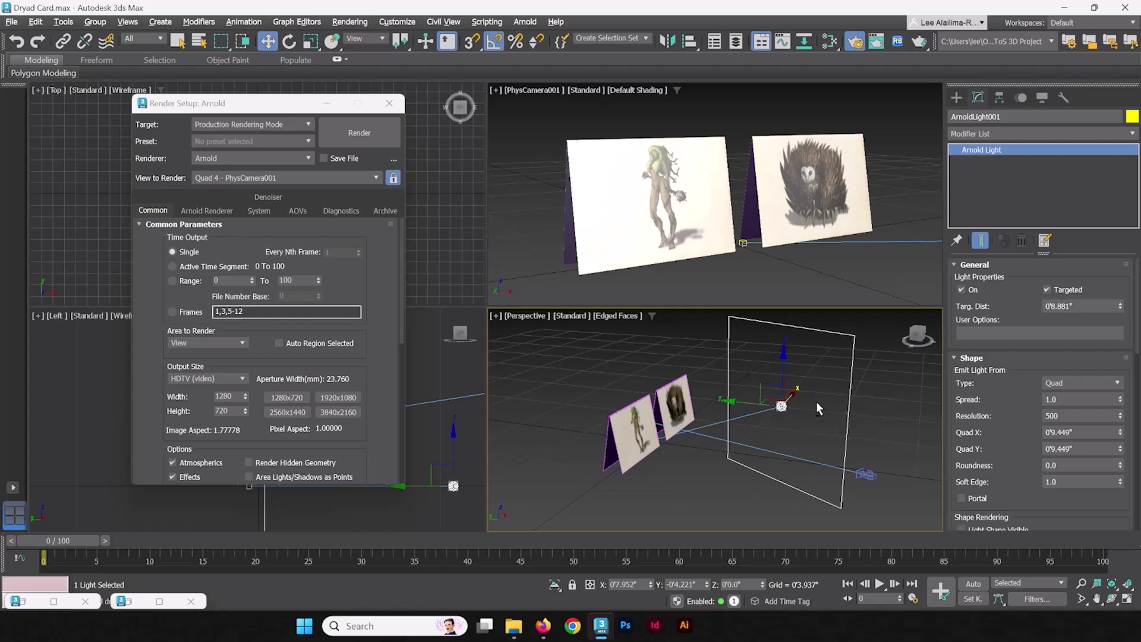
alt+middle_drag(815, 401, 791, 405)
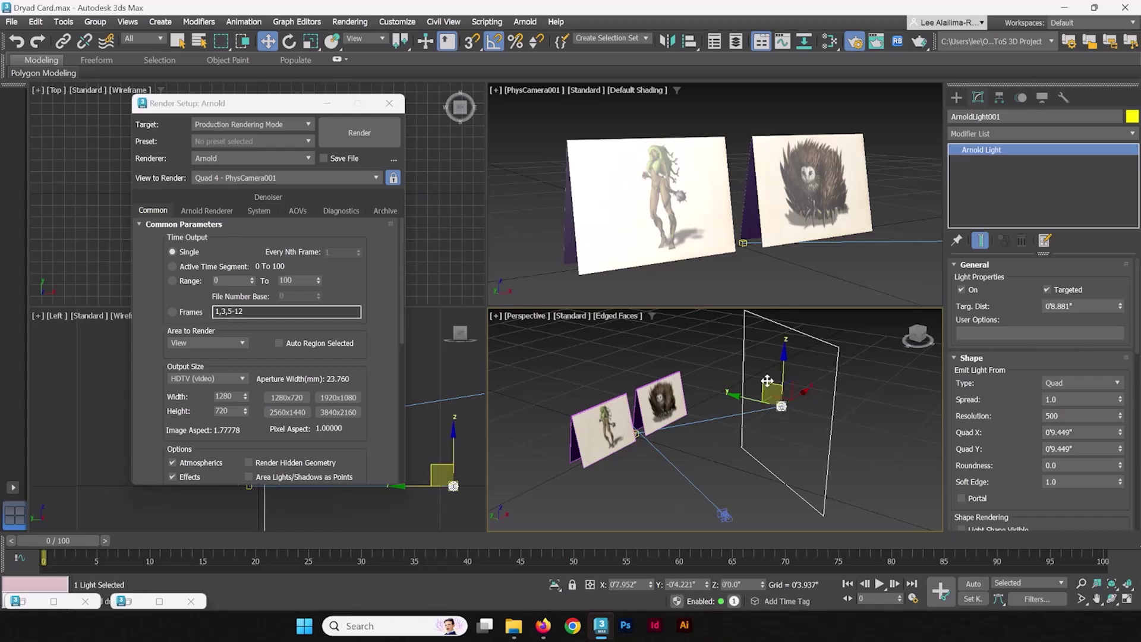
alt+middle_drag(811, 390, 622, 411)
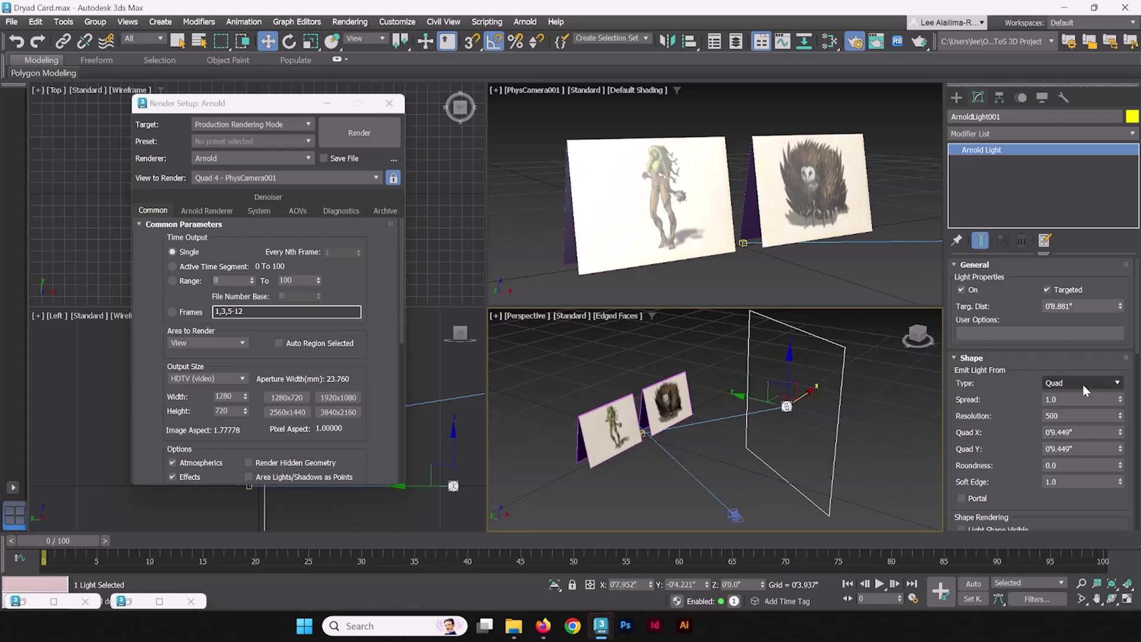
Try Spot and Point light shapes on ArnoldLight001, then return it to Quad
click(1082, 384)
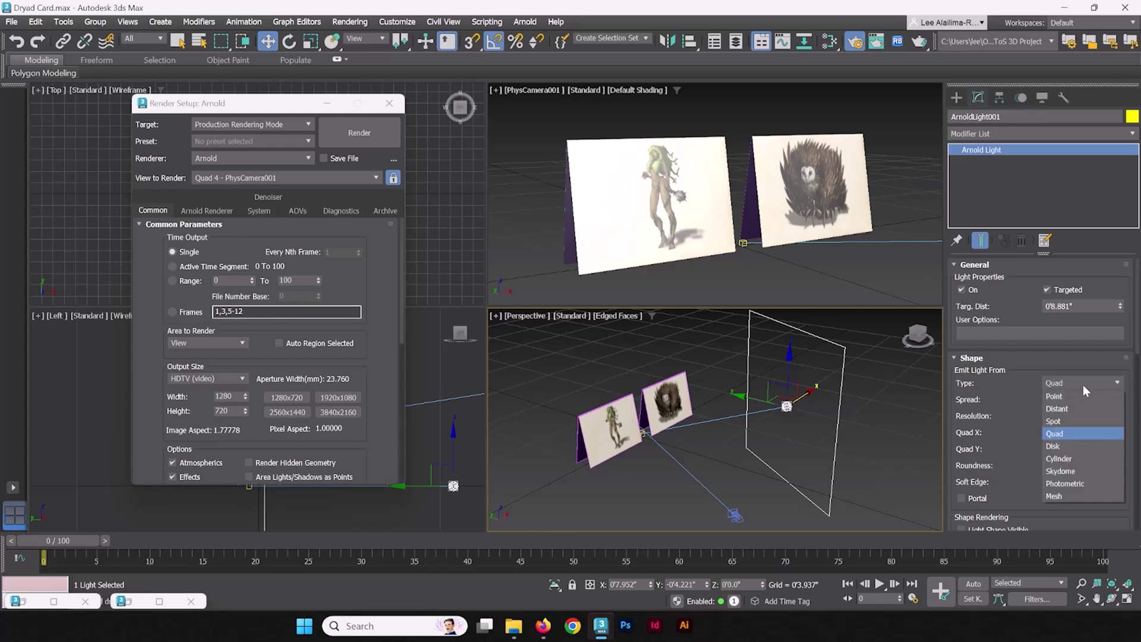
click(1064, 421)
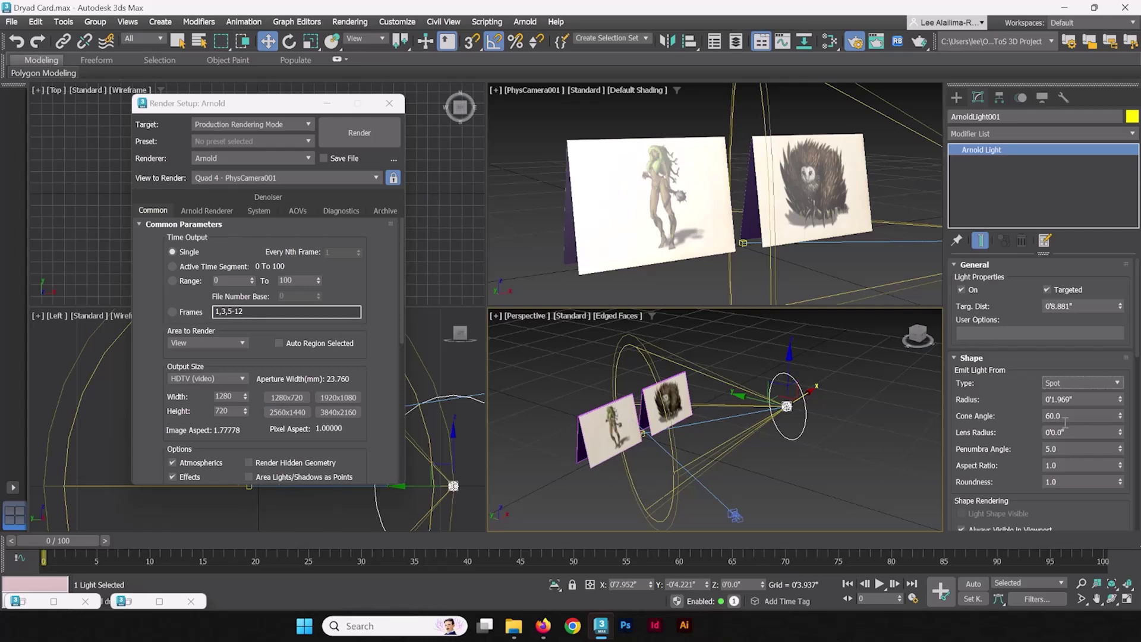
click(1073, 383)
click(1070, 397)
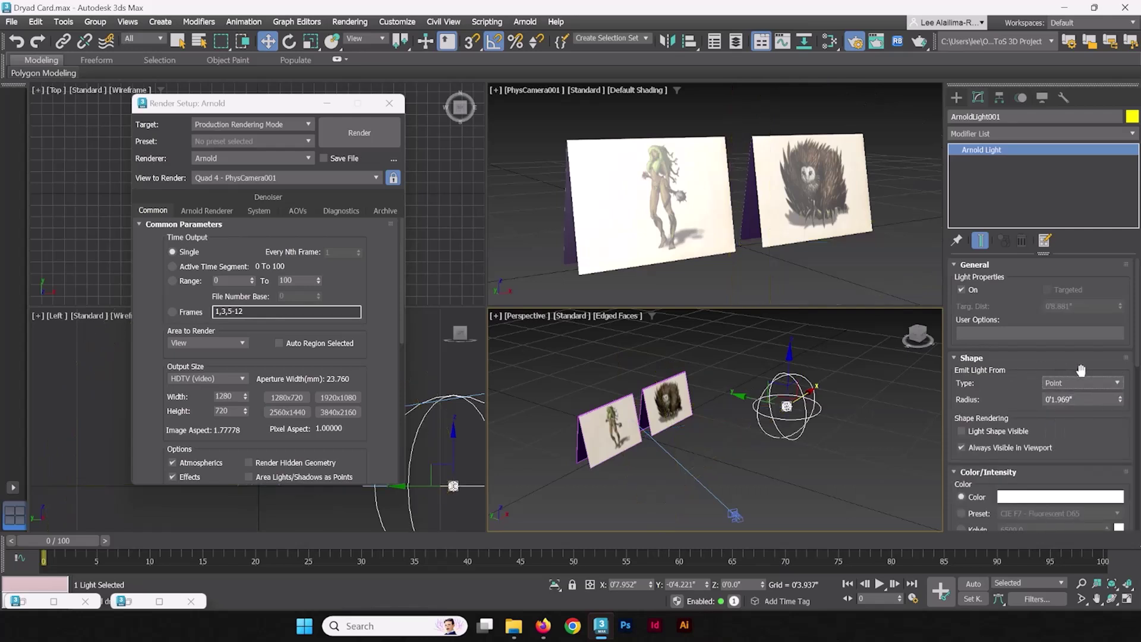
click(1077, 383)
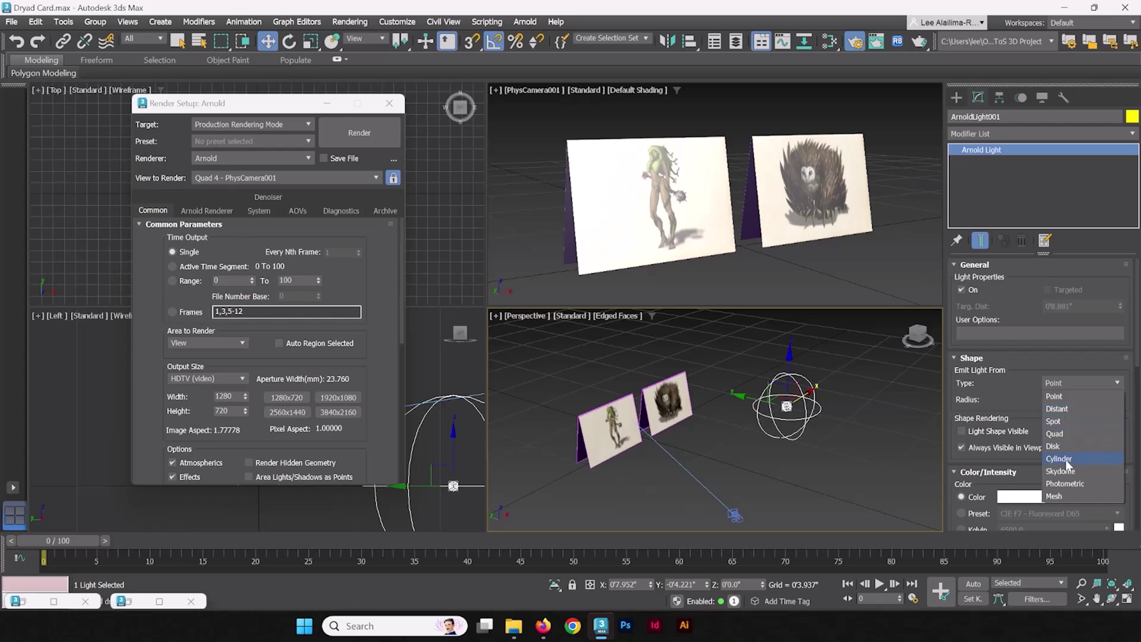
click(1055, 434)
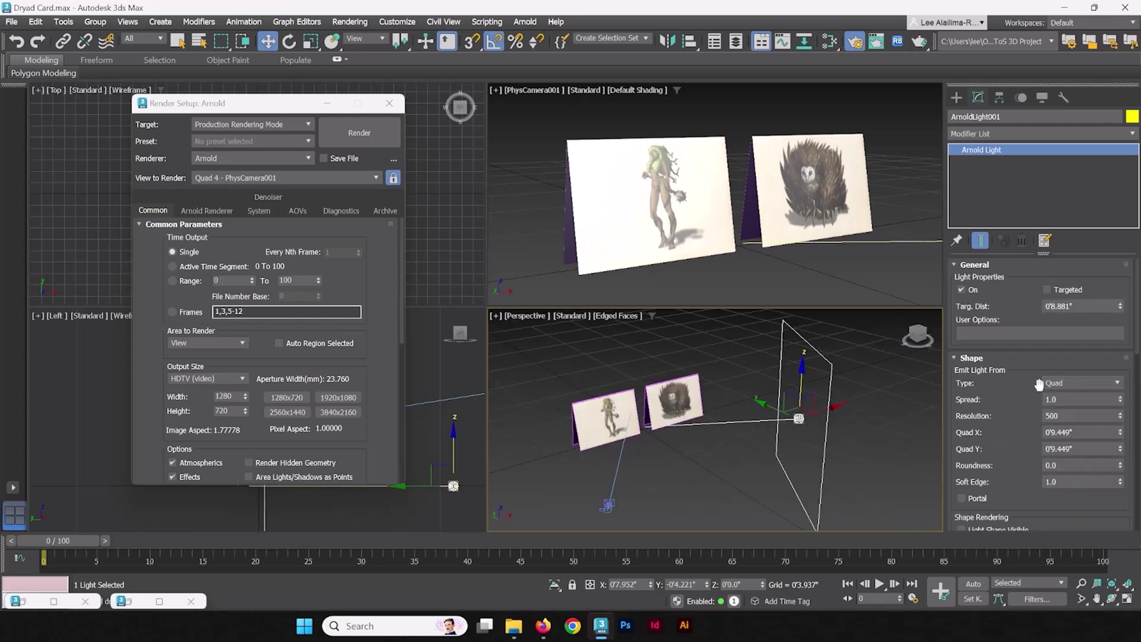
Re-enable ArnoldLight001's target and raise the light slightly above the ground
click(1048, 289)
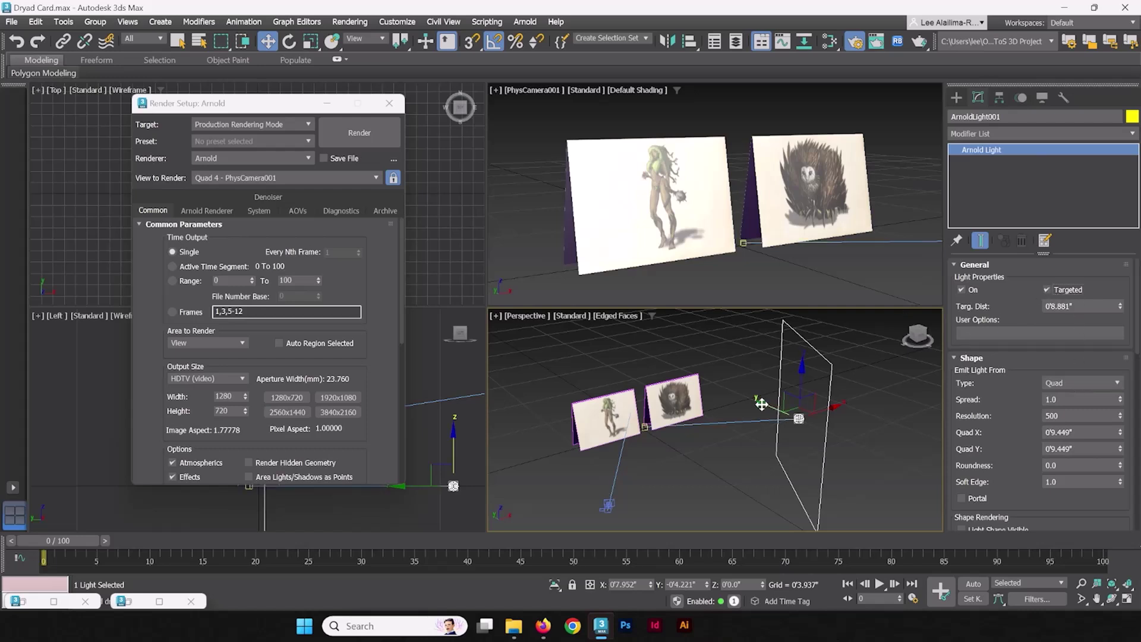
click(644, 428)
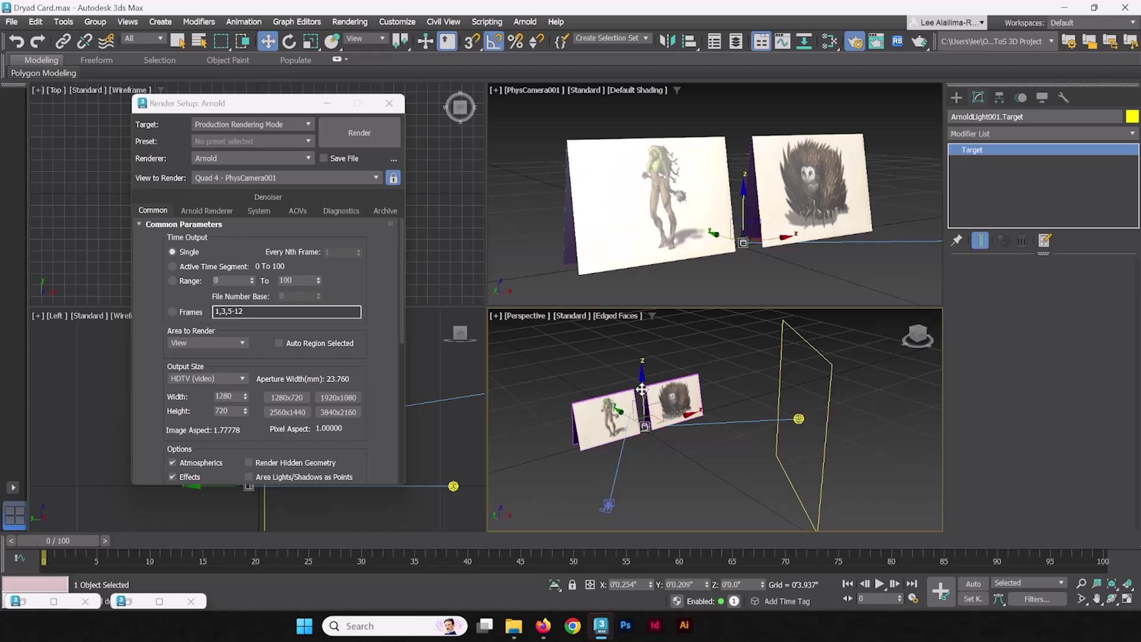
click(832, 374)
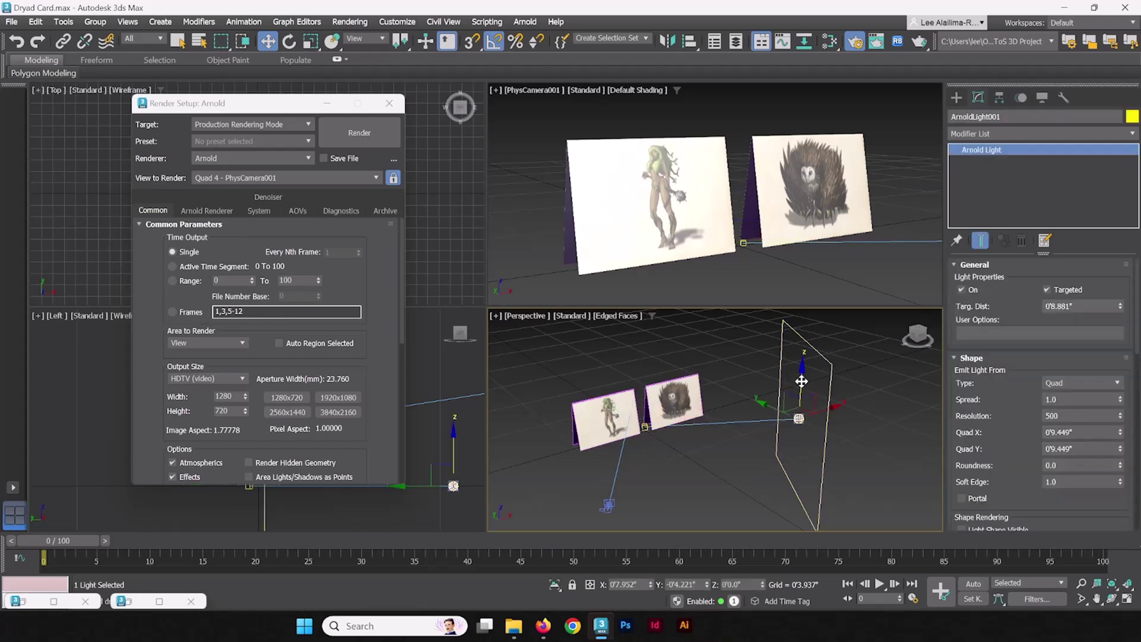
drag(801, 381, 780, 406)
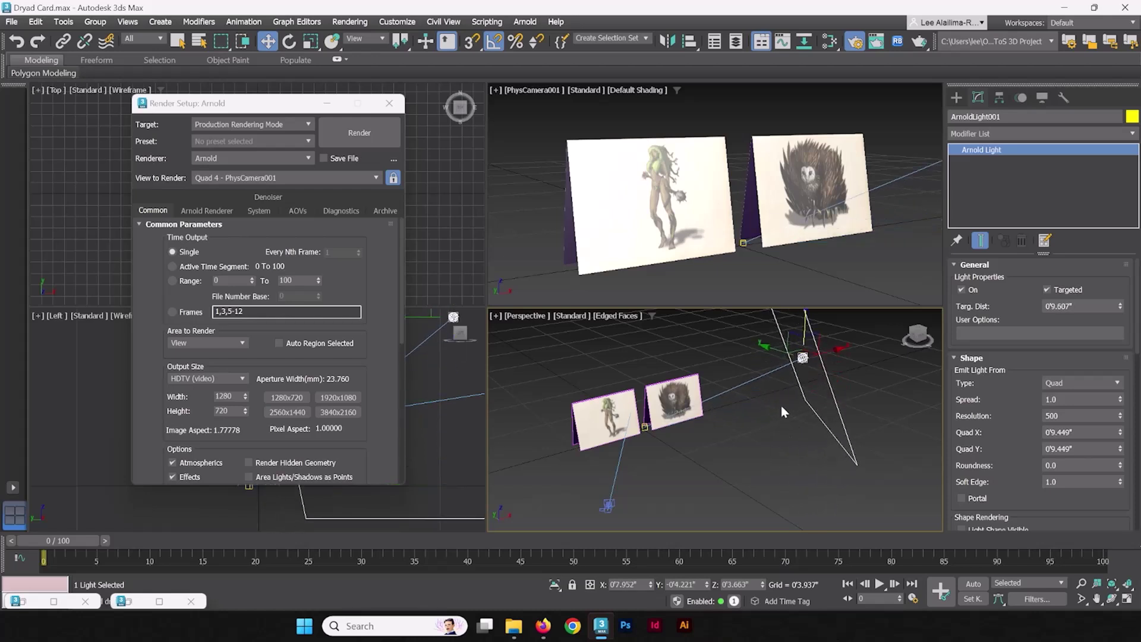
middle_drag(781, 405, 753, 462)
alt+middle_drag(819, 439, 761, 398)
drag(773, 381, 773, 373)
alt+middle_drag(773, 373, 829, 395)
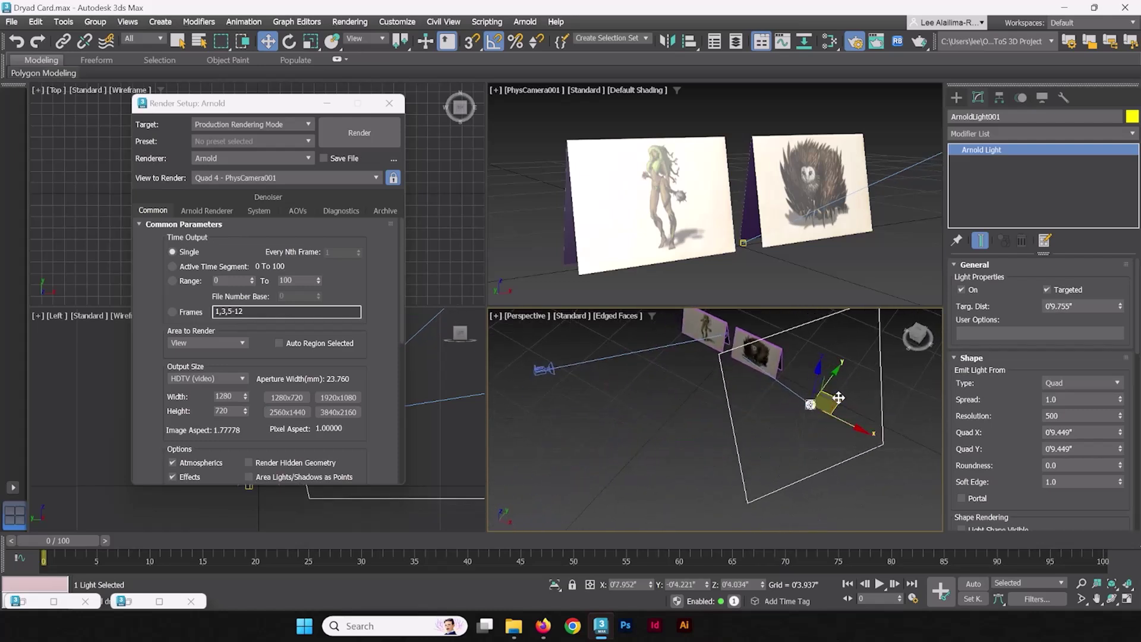
Move ArnoldLight001 out to the left of the tent cards
drag(832, 395, 583, 395)
middle_drag(584, 394, 713, 438)
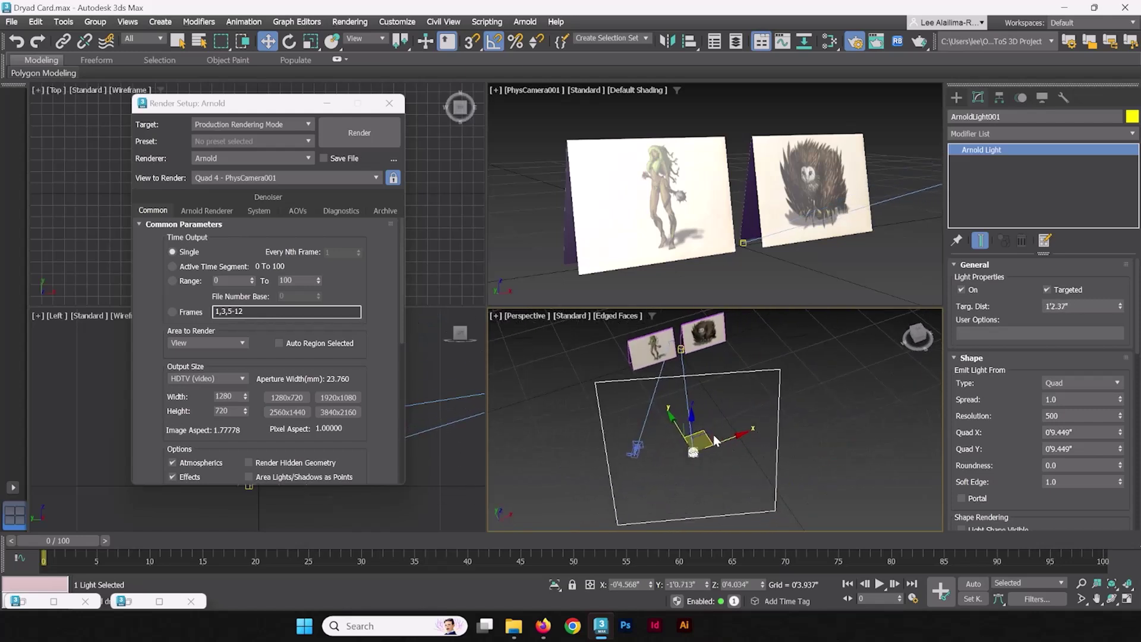
drag(703, 432, 594, 466)
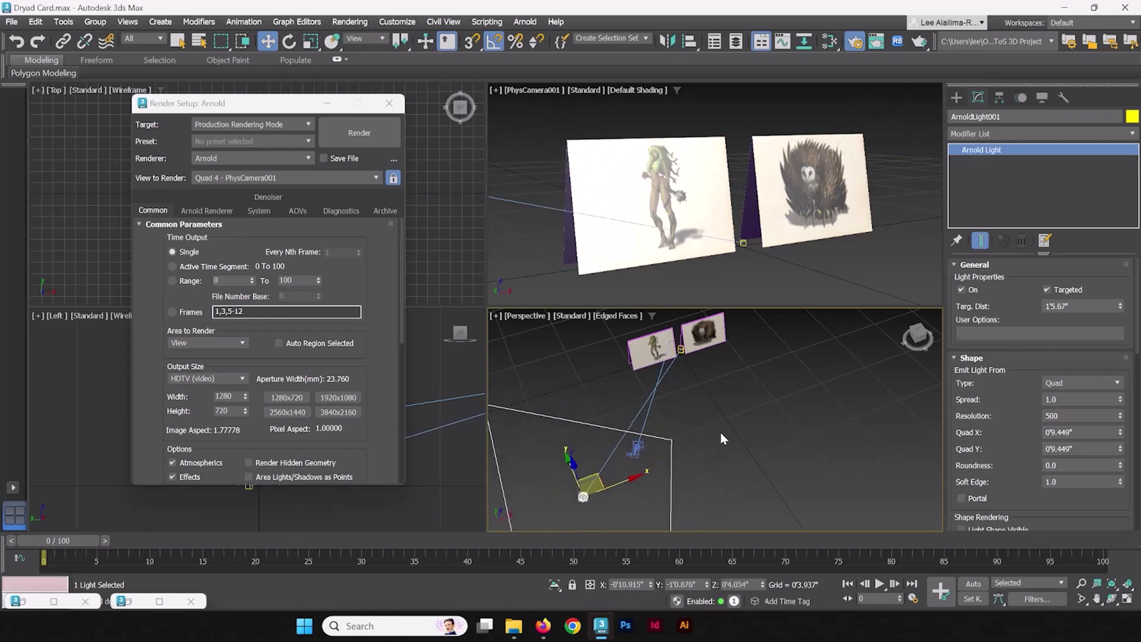
alt+middle_drag(720, 433, 571, 415)
alt+middle_drag(645, 436, 758, 426)
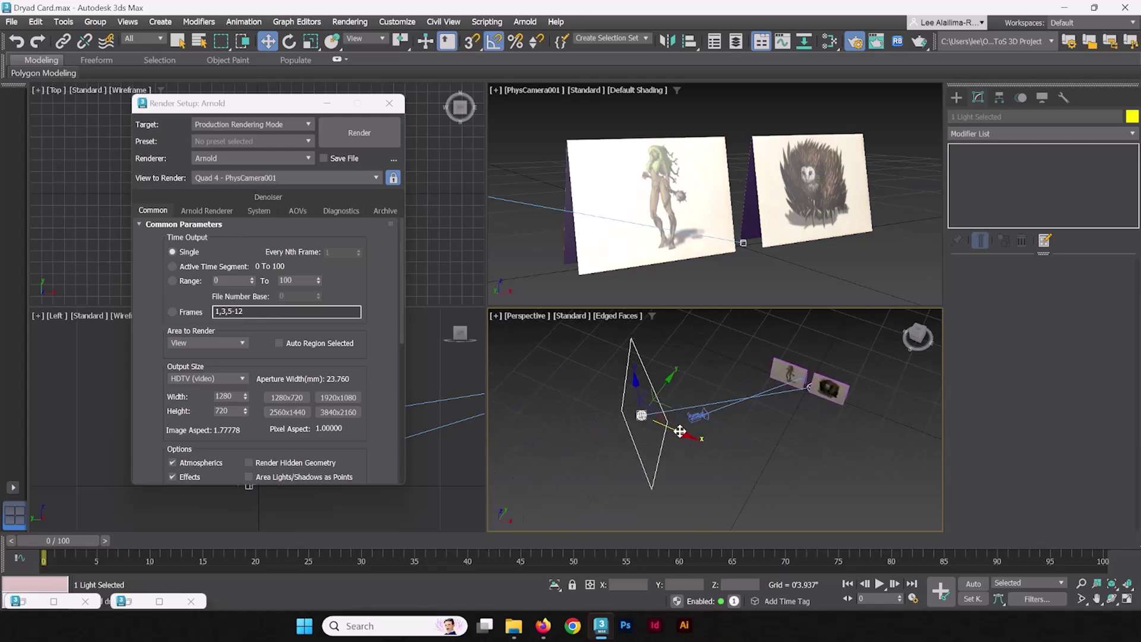
Copy the light as ArnoldLight002 and move its target onto the cards
shift+drag(679, 431, 771, 483)
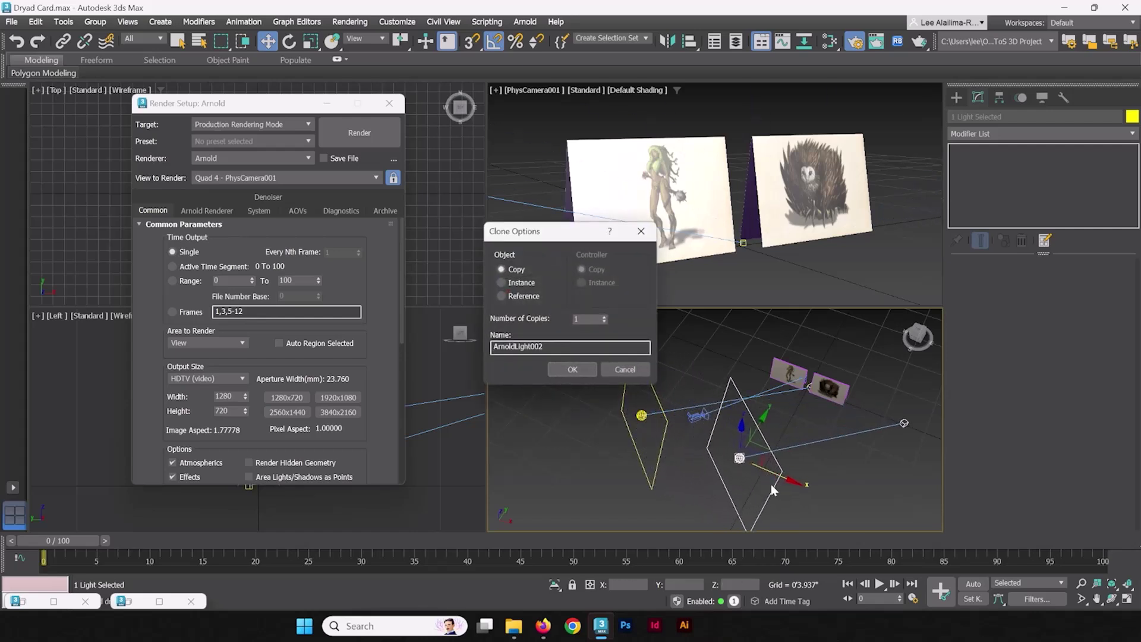
click(579, 369)
middle_drag(790, 413, 682, 408)
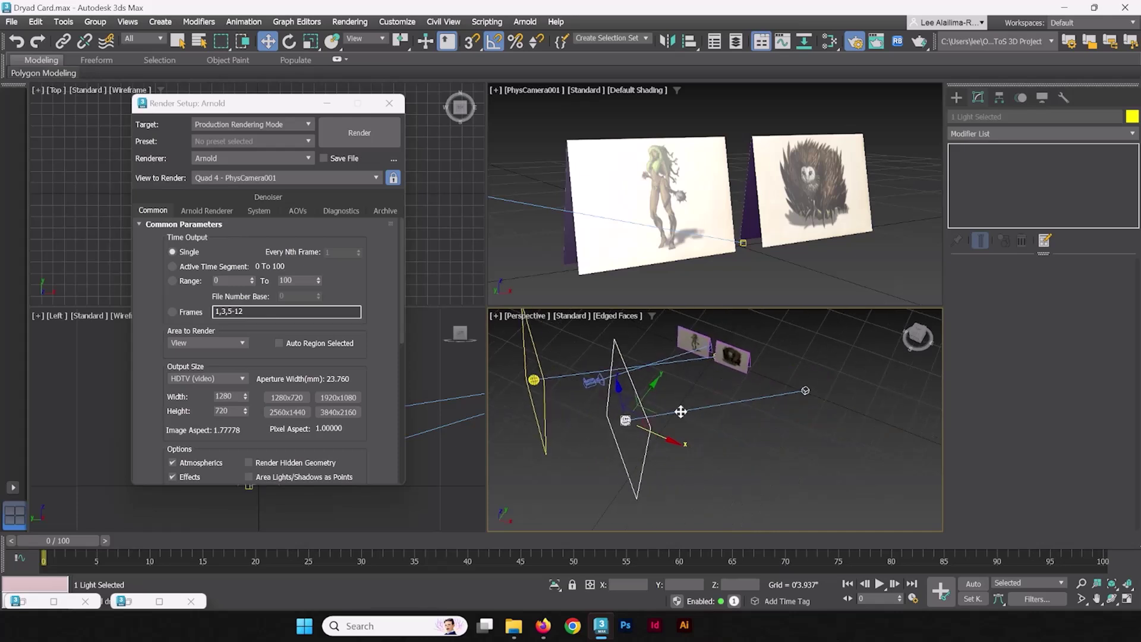
click(807, 390)
drag(807, 390, 713, 355)
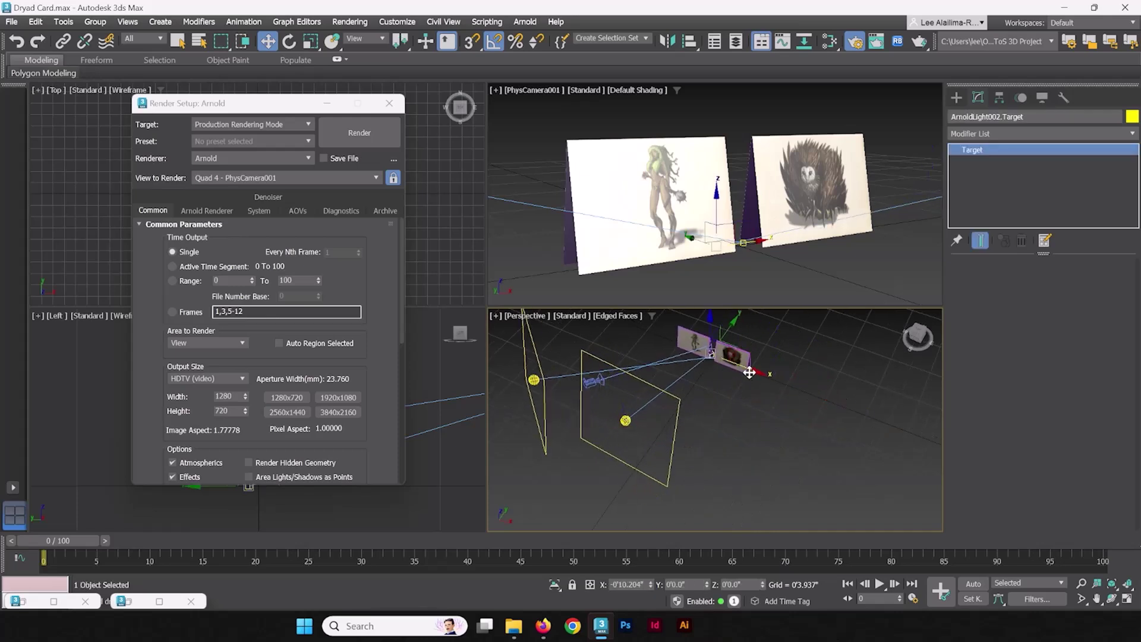
Move ArnoldLight002 to the right side of the cards, facing ArnoldLight001
click(678, 419)
alt+middle_drag(689, 421, 666, 417)
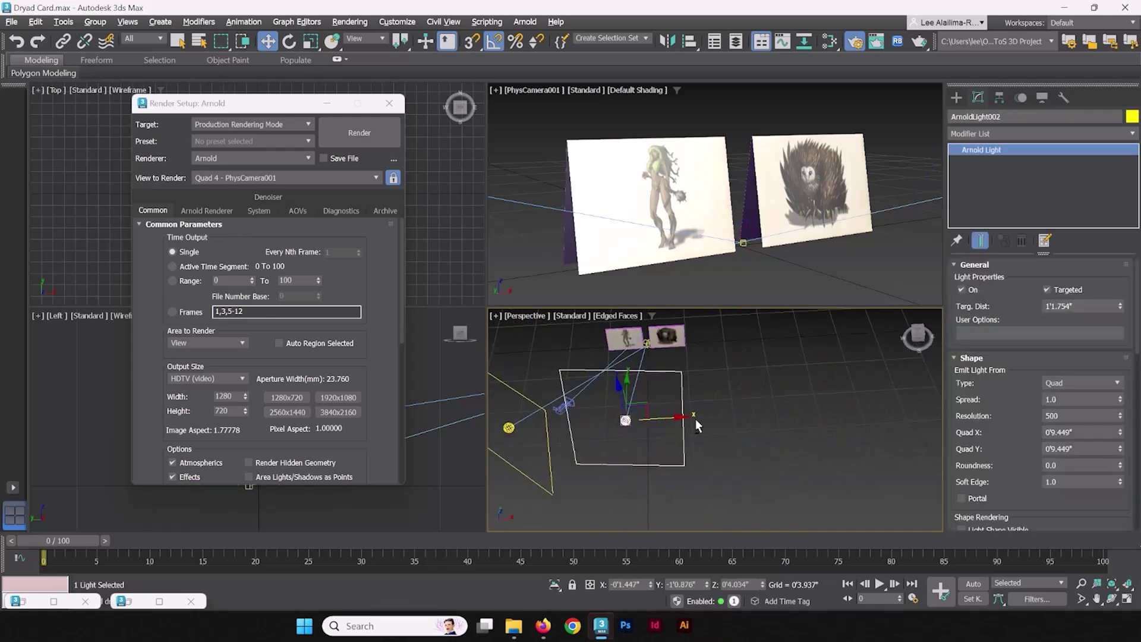
drag(663, 416, 803, 387)
alt+middle_drag(804, 386, 796, 392)
drag(886, 411, 799, 417)
alt+middle_drag(799, 417, 725, 438)
click(752, 429)
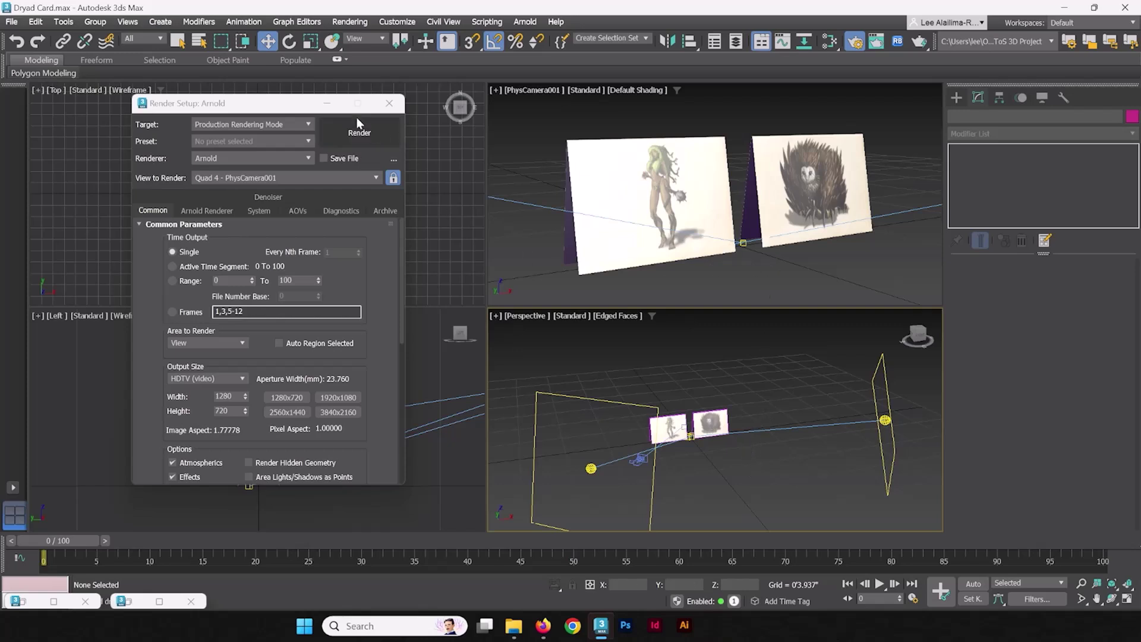
Render the camera view in Arnold and bring the RenderView image on screen
click(358, 141)
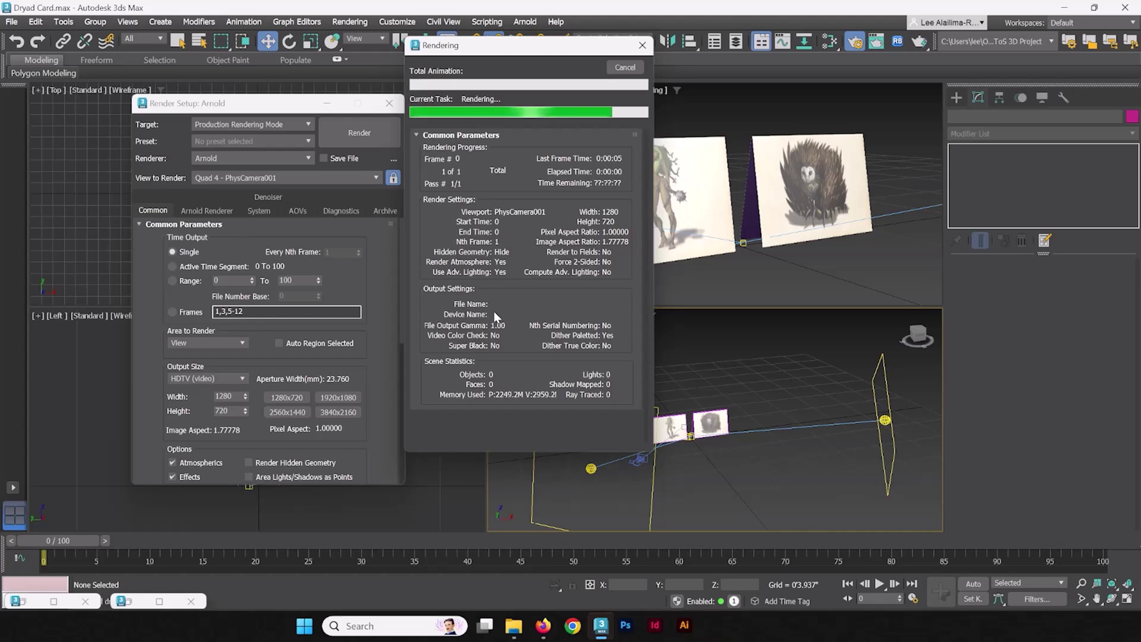
double_click(131, 602)
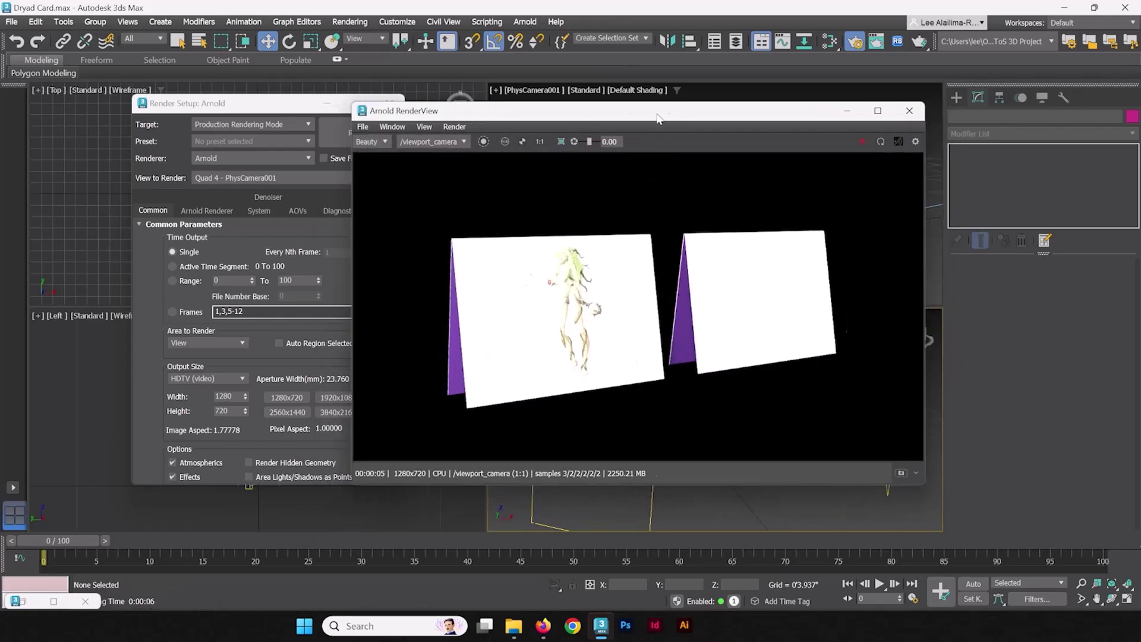
drag(679, 112, 380, 96)
Select ArnoldLight001 in the Perspective viewport
middle_drag(764, 388, 830, 399)
click(728, 454)
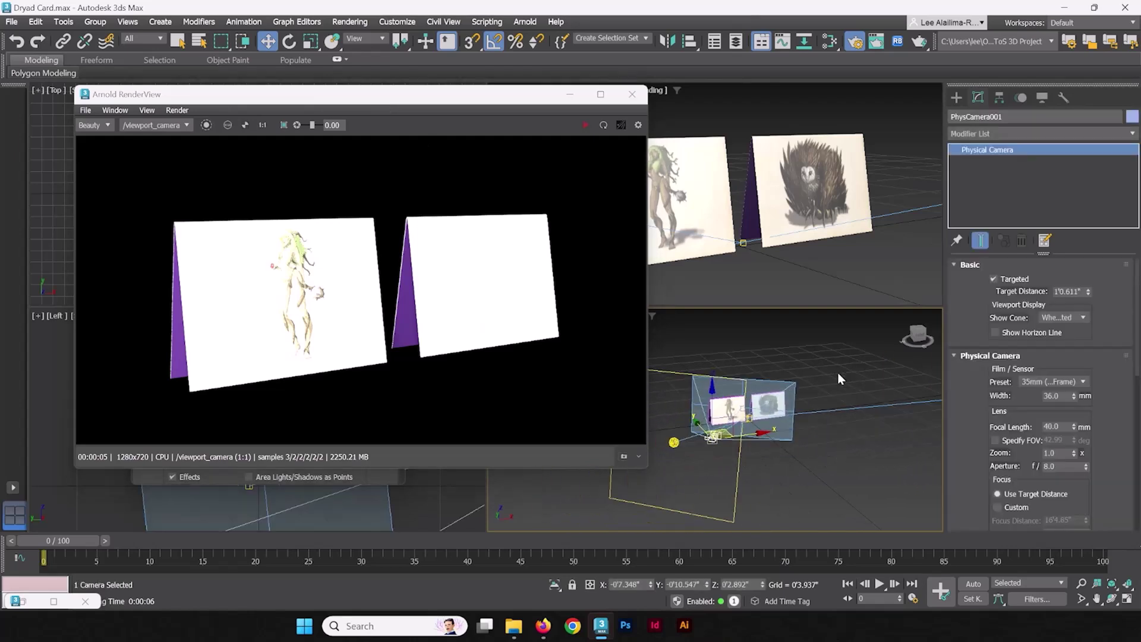
middle_drag(836, 372, 835, 363)
click(794, 443)
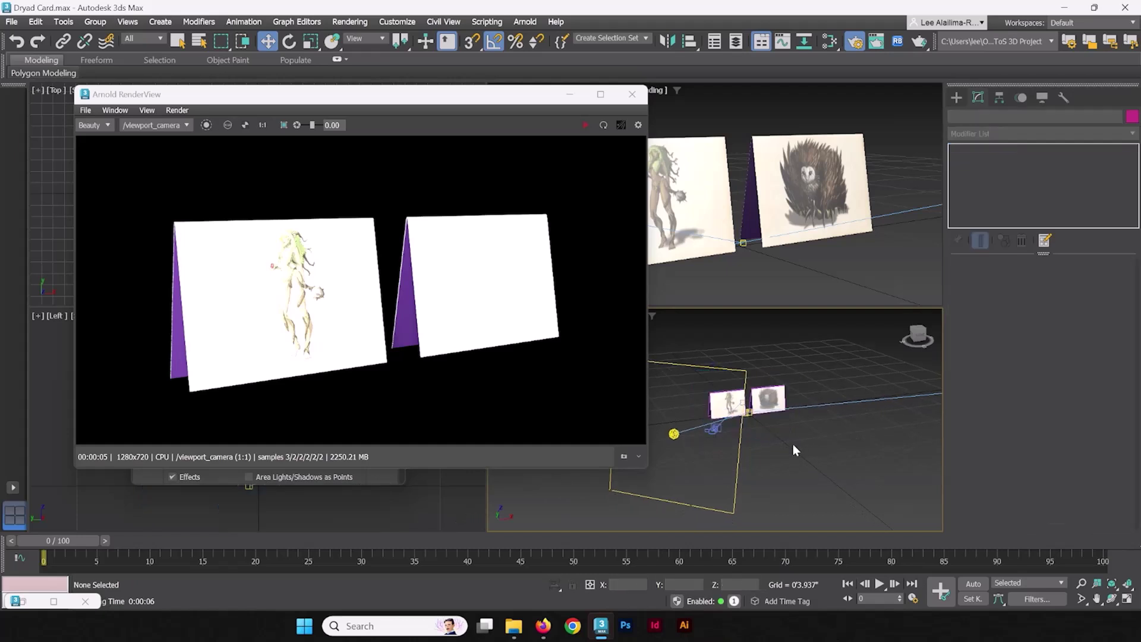
click(737, 463)
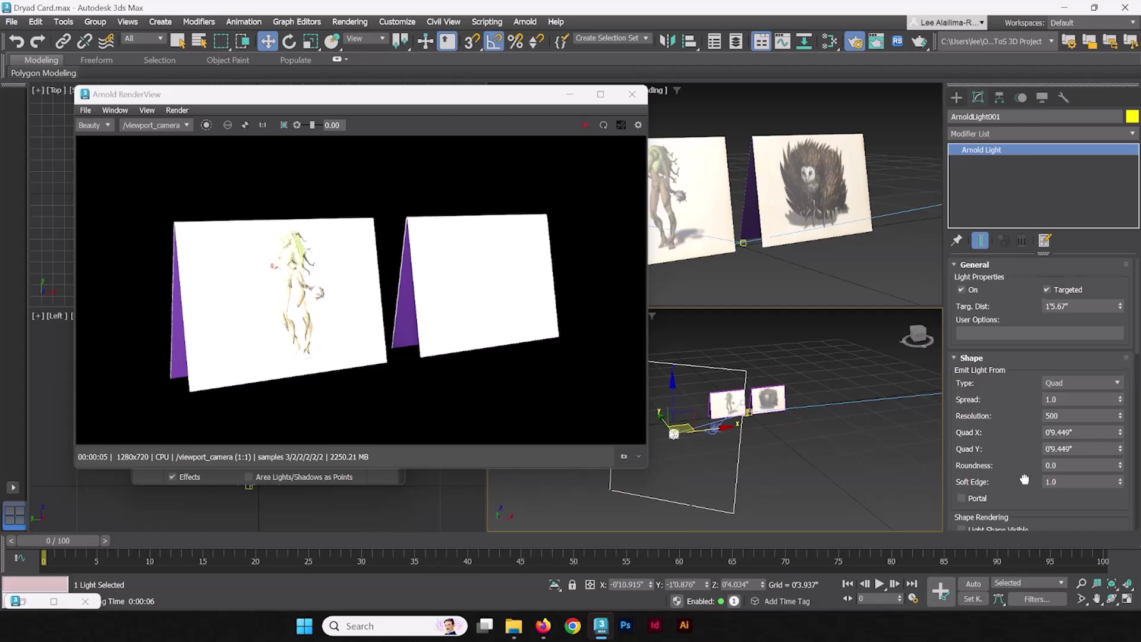
Lower ArnoldLight001's intensity to 0.25 in the Color/Intensity rollout, undoing a stray Quad X change
scroll(1025, 468, down, 2)
scroll(1025, 469, up, 1)
scroll(1007, 440, down, 3)
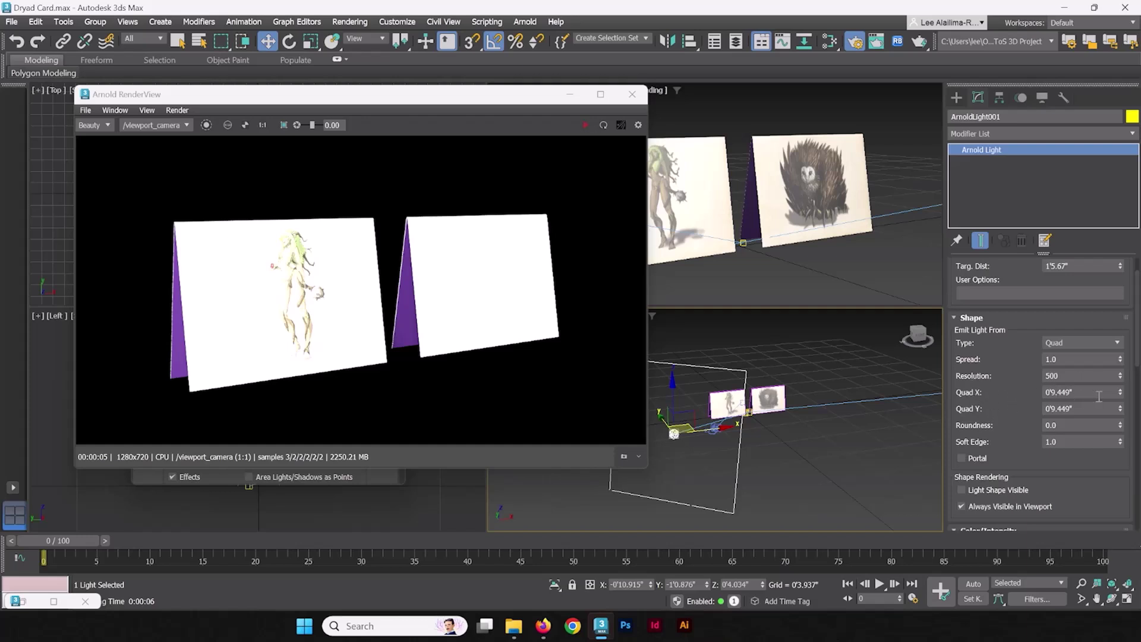
drag(1120, 393, 1105, 380)
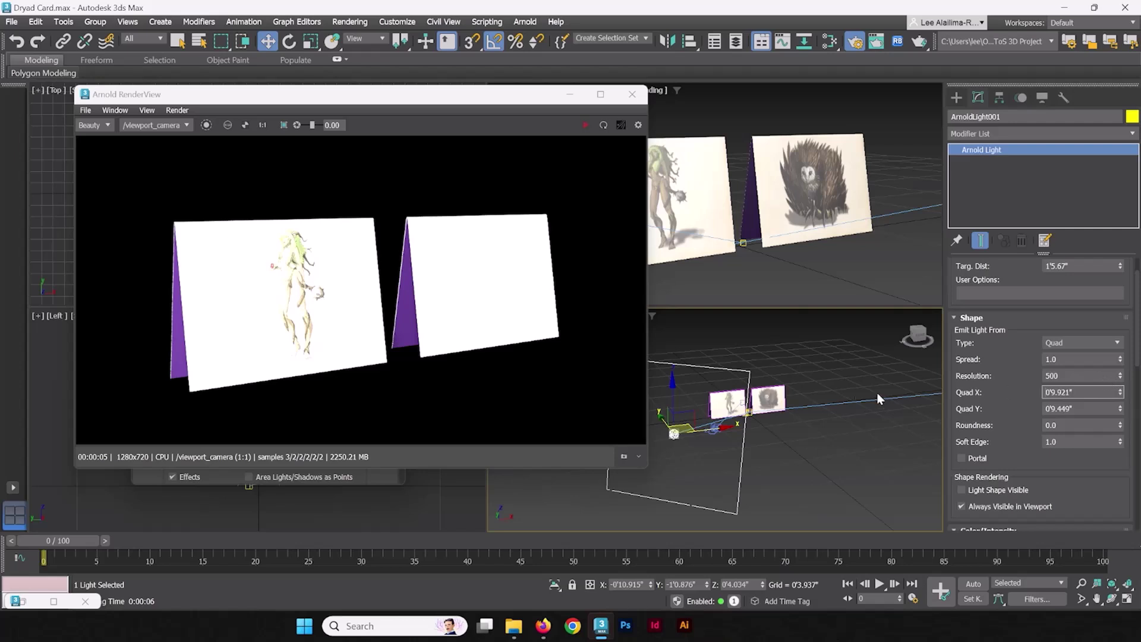
key(ctrl+z)
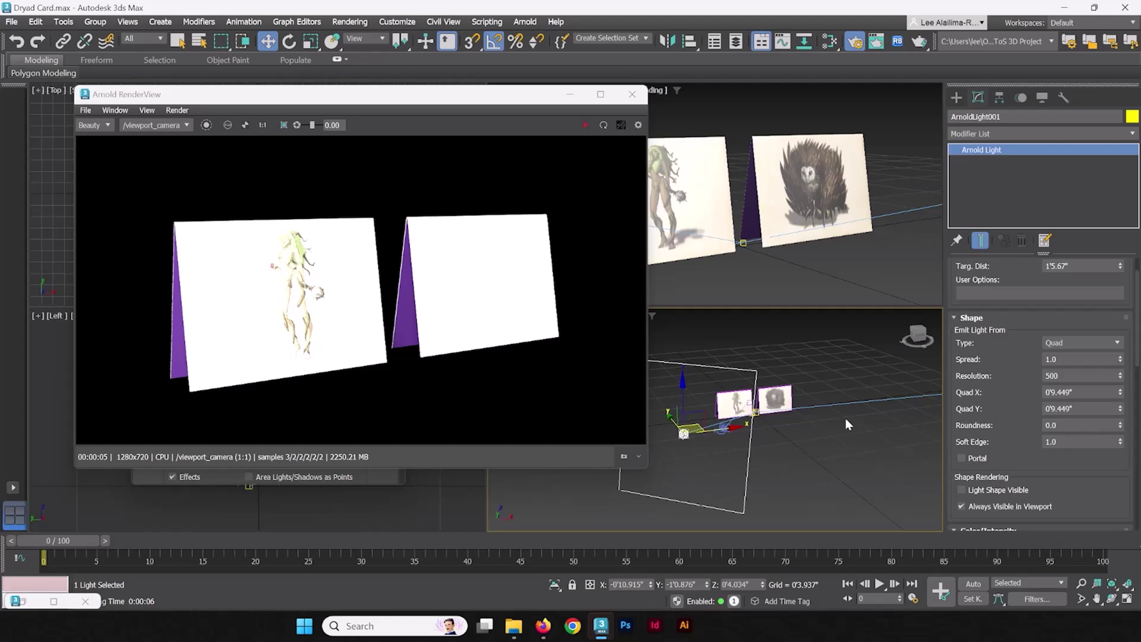
drag(990, 432, 984, 262)
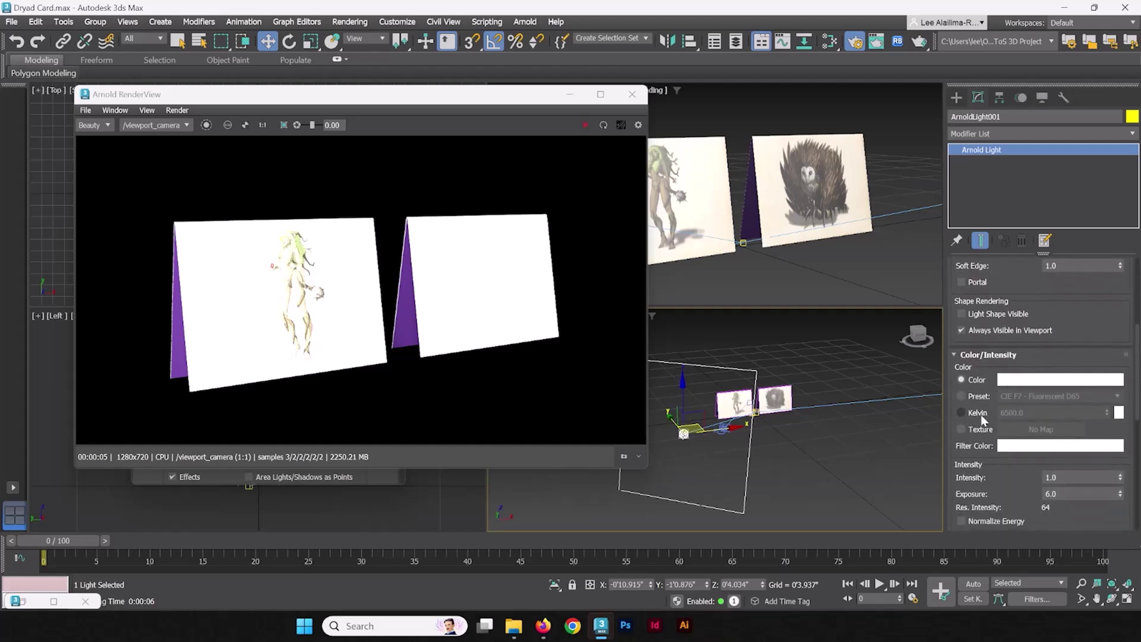
drag(984, 465, 978, 371)
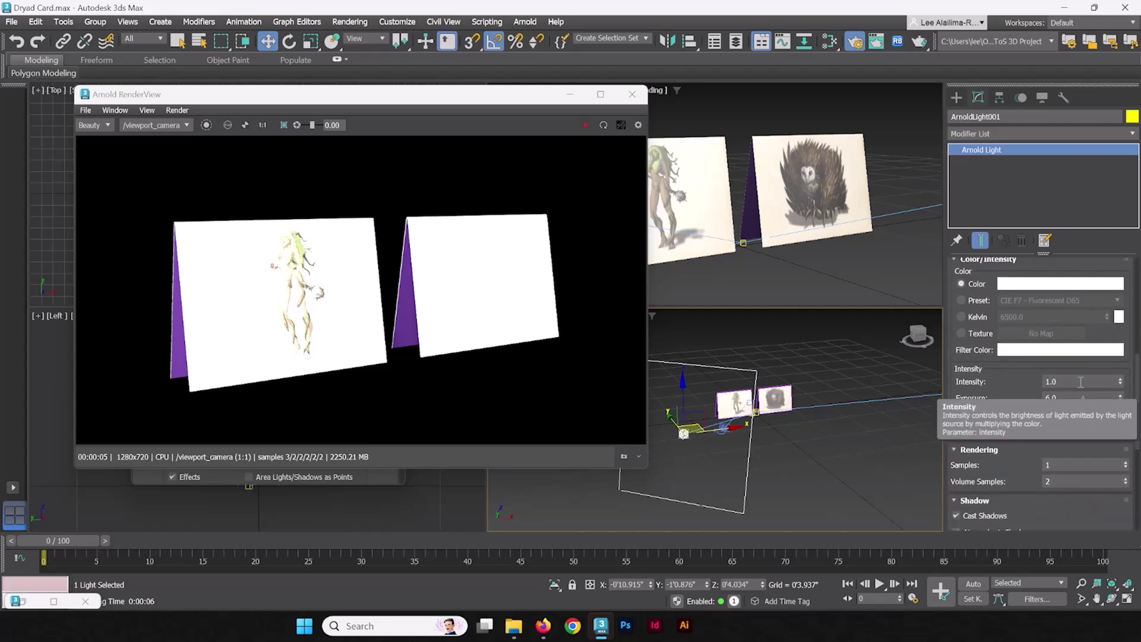
click(1070, 380)
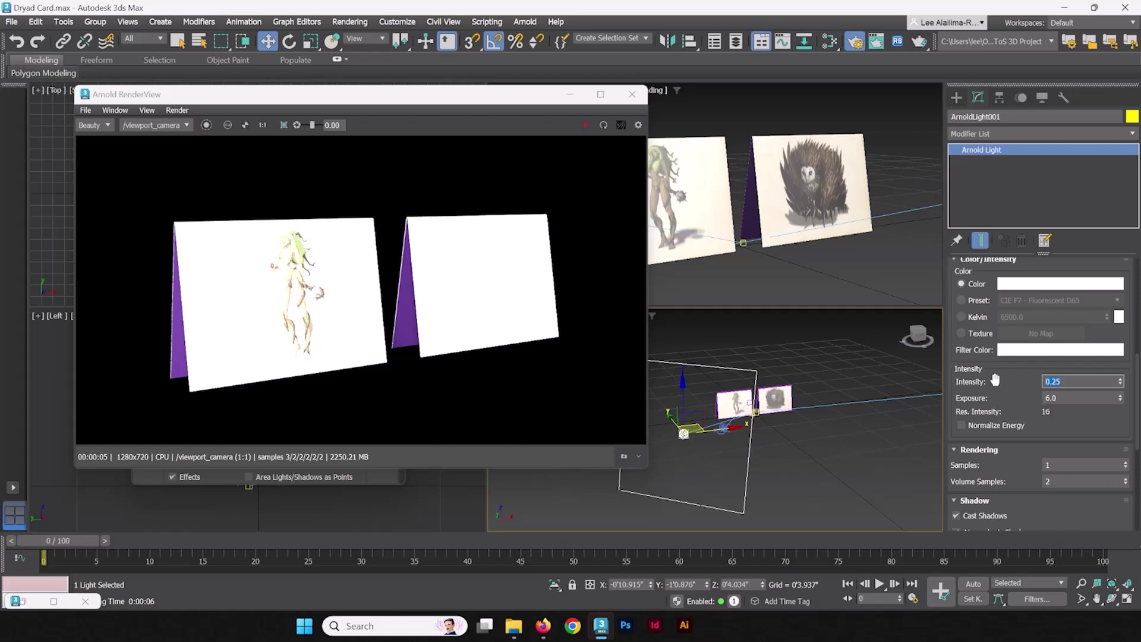
Select ArnoldLight002 and set its intensity to 0.25 as well
alt+middle_drag(863, 436, 850, 458)
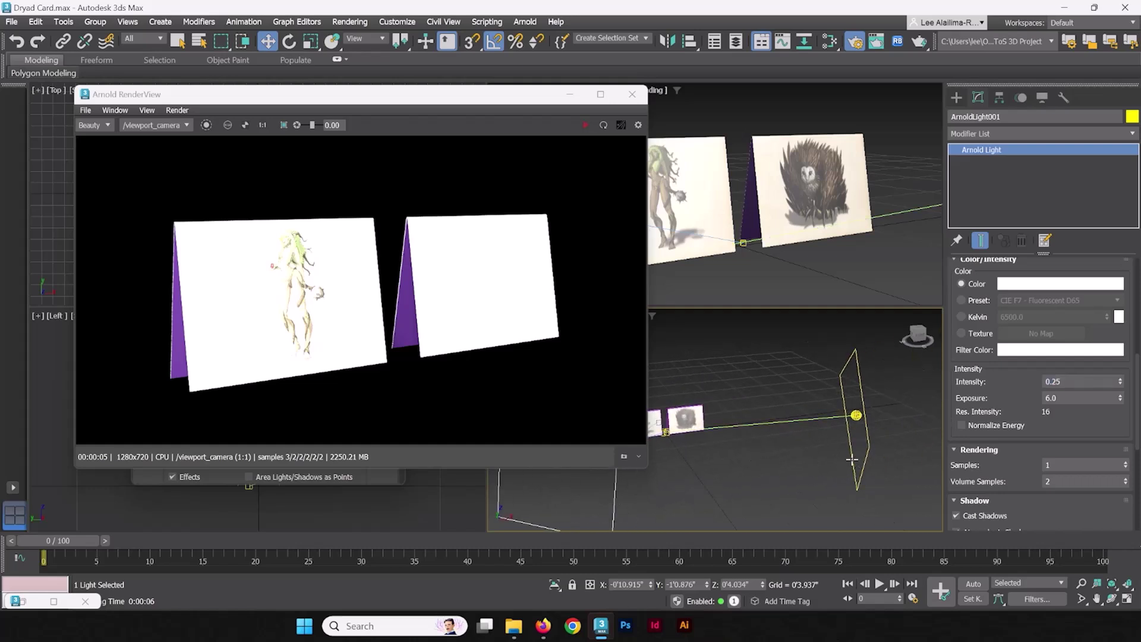
click(853, 460)
double_click(1074, 381)
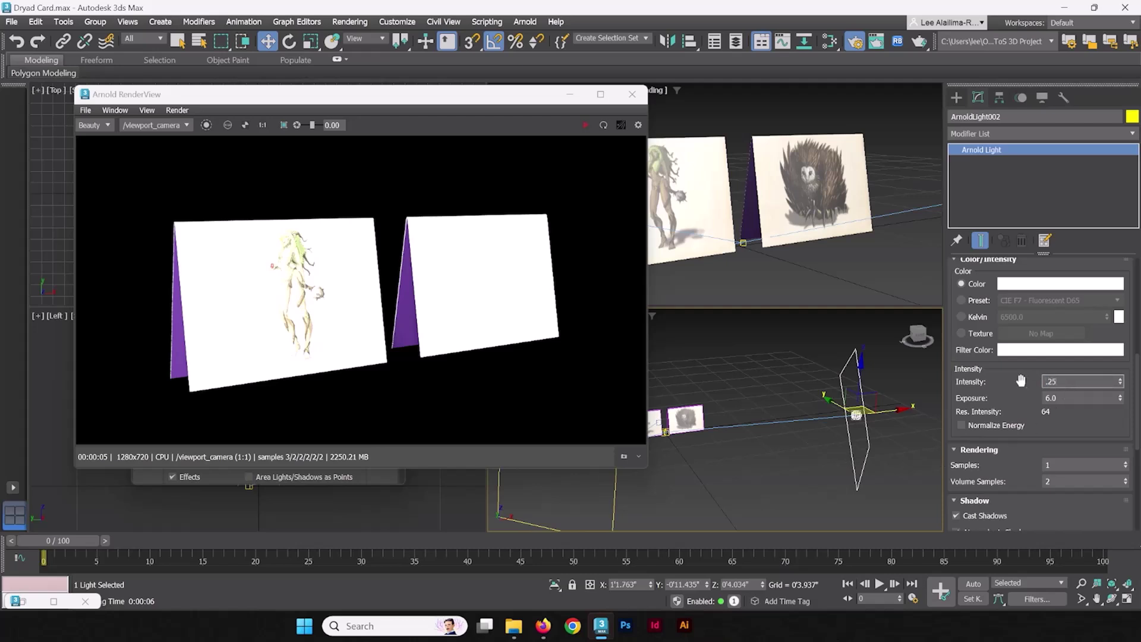
text(.25)
key(Return)
alt+middle_drag(770, 443, 784, 410)
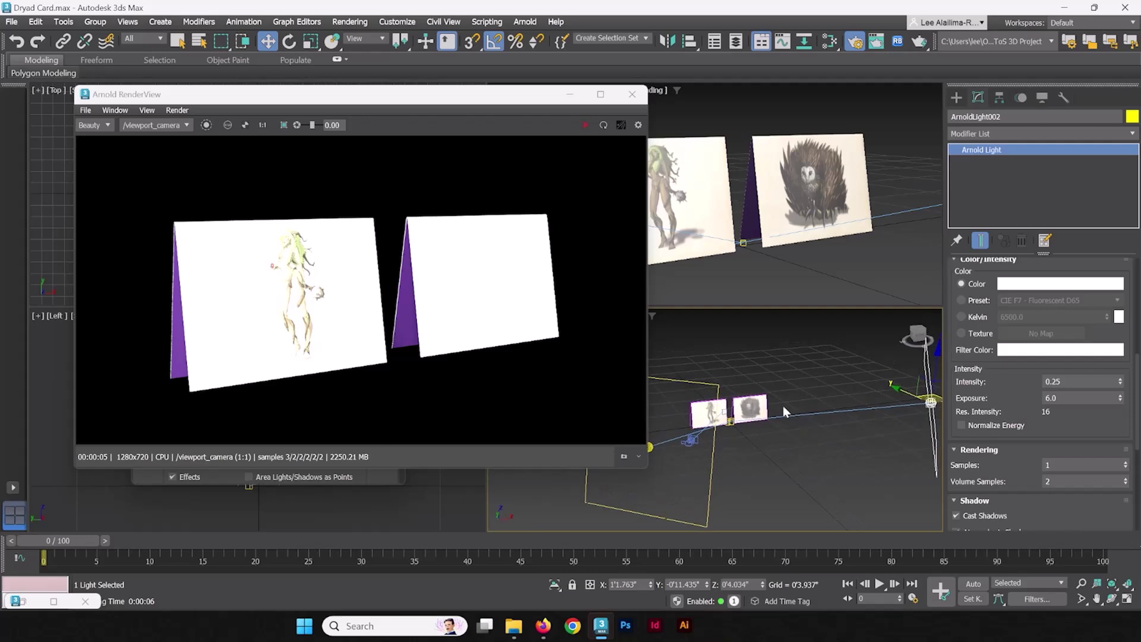
Render the scene again with the dimmed lights and reposition the RenderView to see the result
click(919, 42)
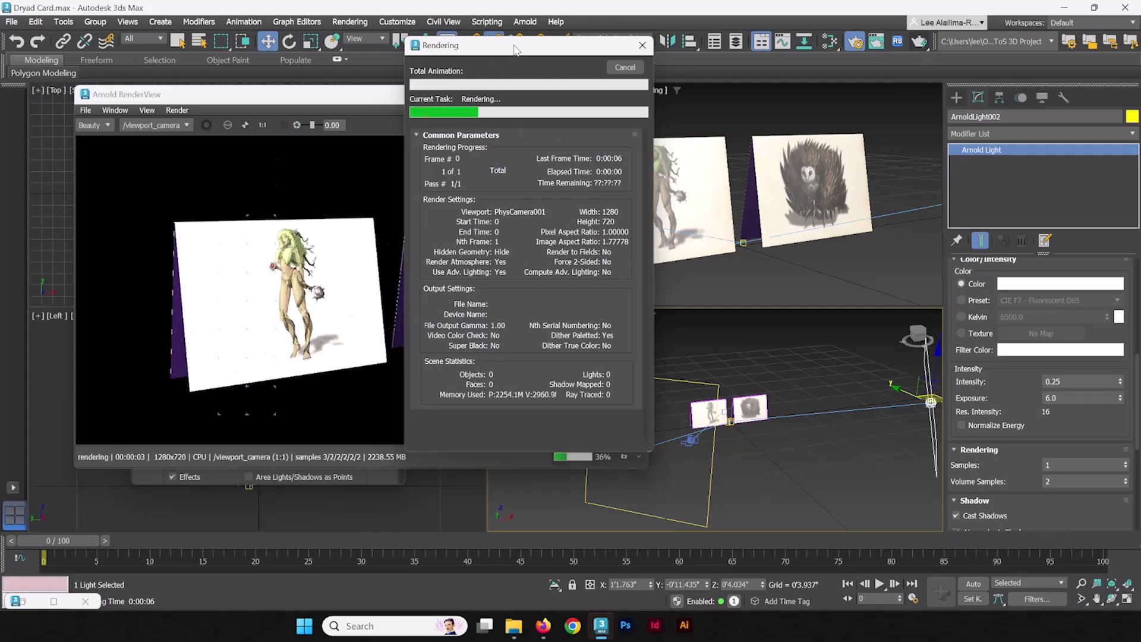
drag(337, 100, 748, 163)
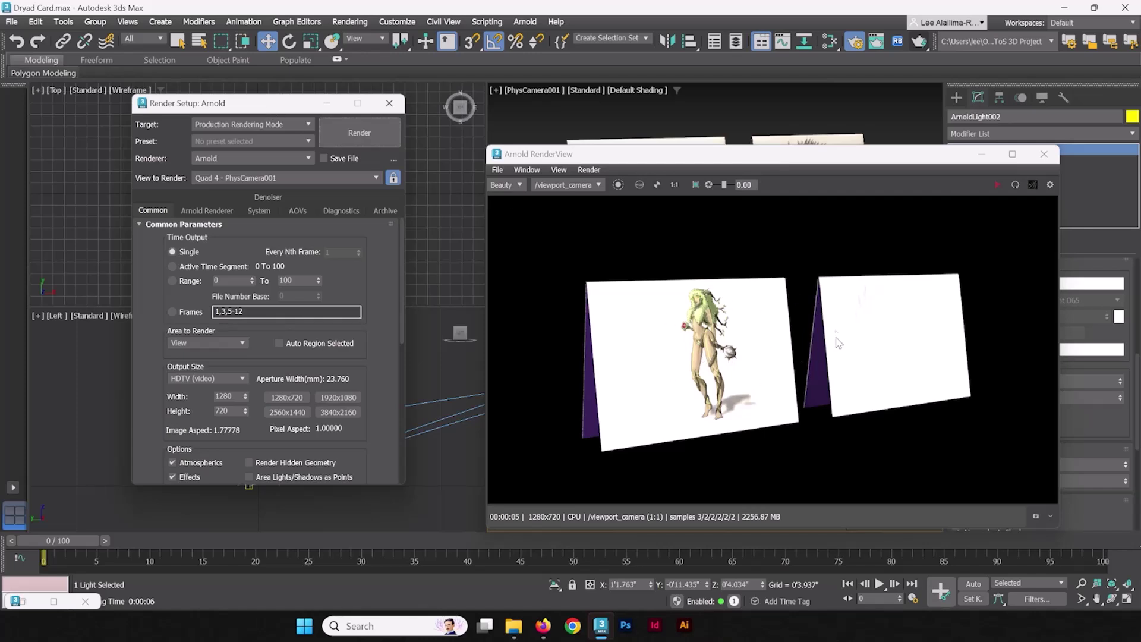
drag(797, 158, 719, 129)
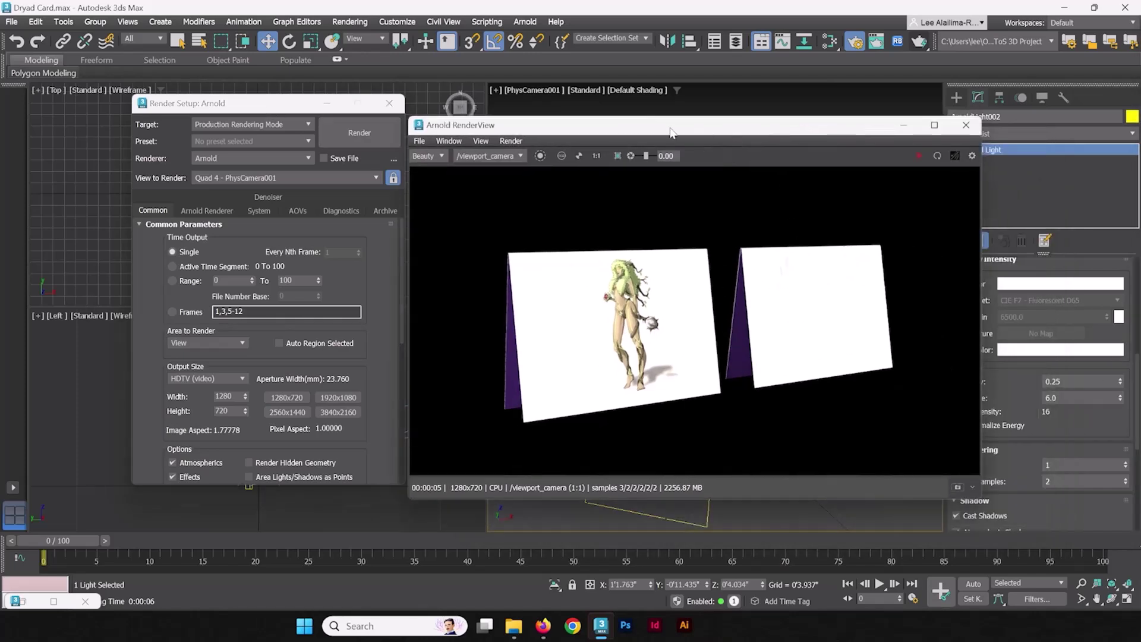
click(393, 137)
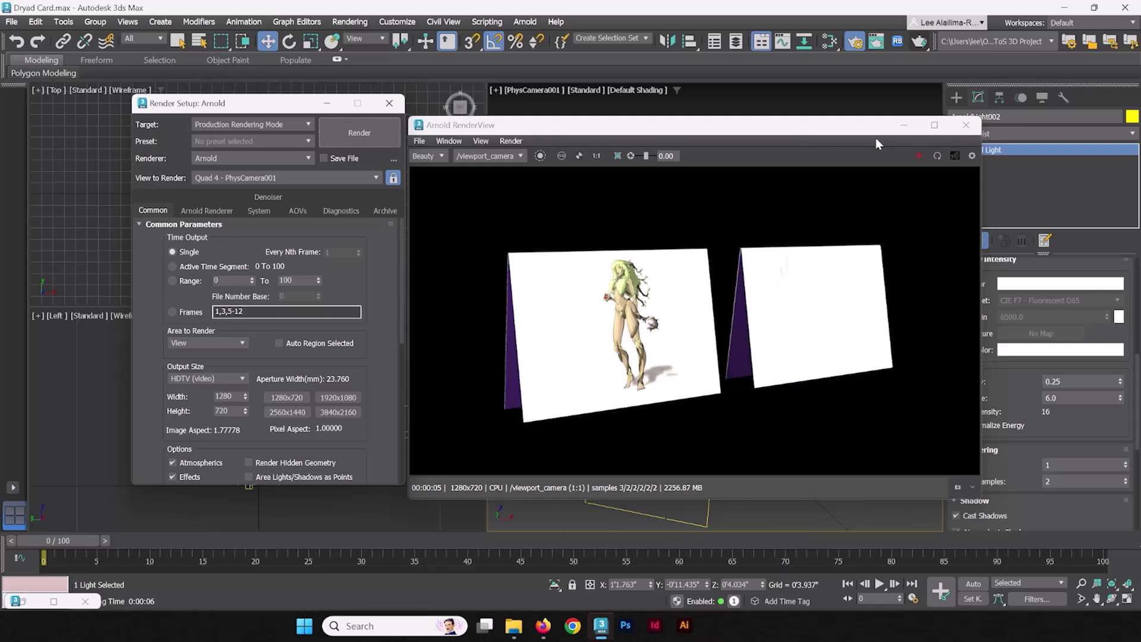
Start interactive Arnold rendering through PhysCamera001, then move the RenderView aside to reveal the viewports
click(918, 154)
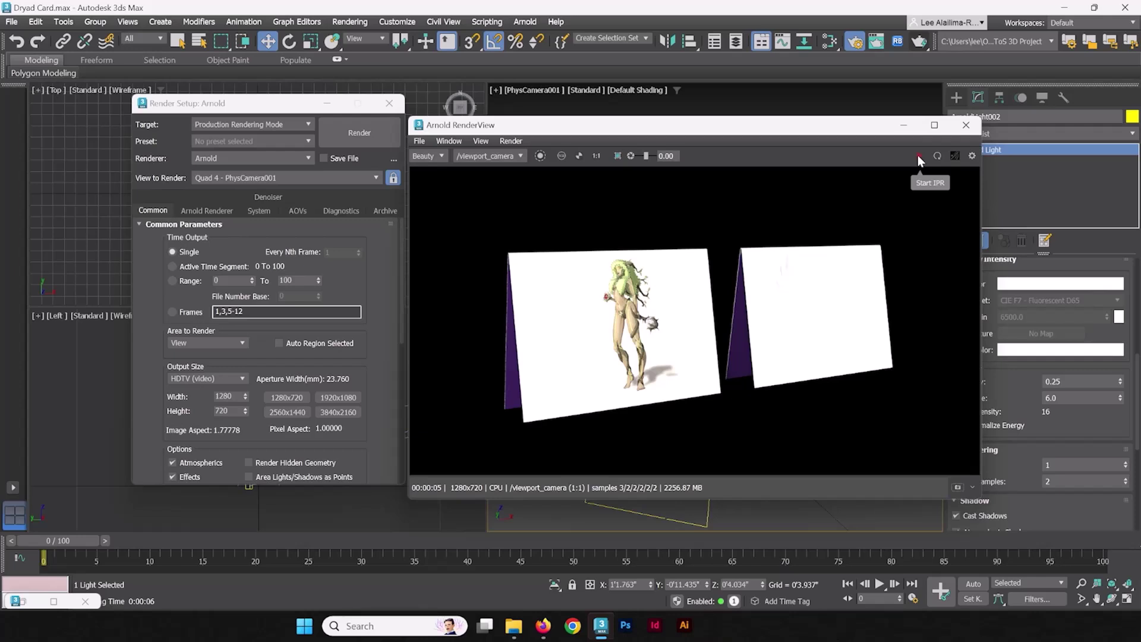
click(917, 156)
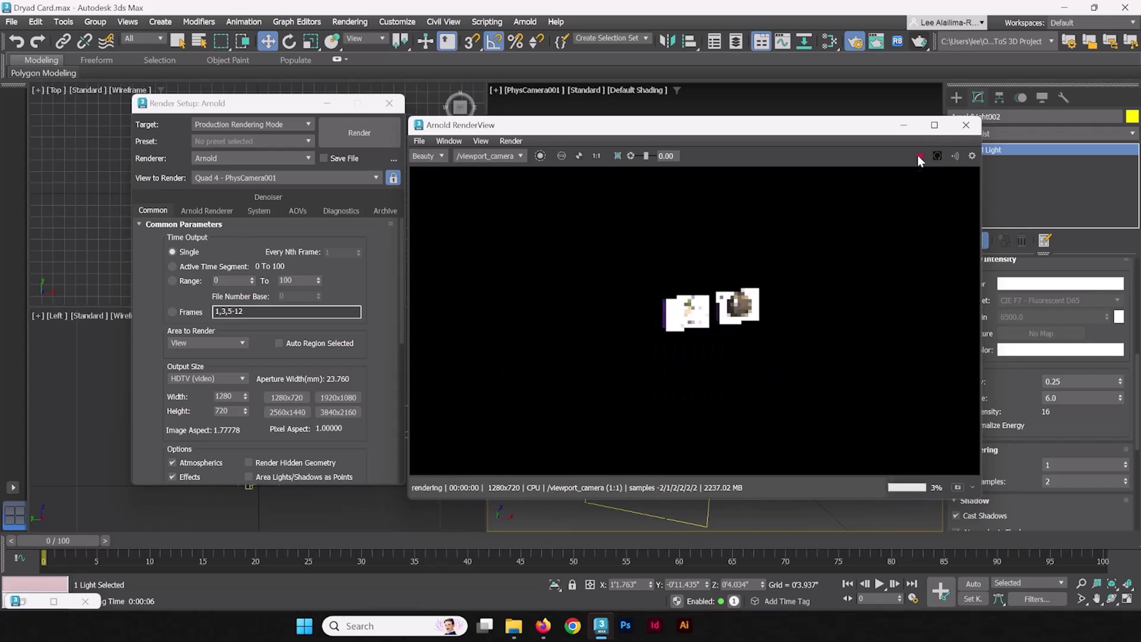
click(518, 156)
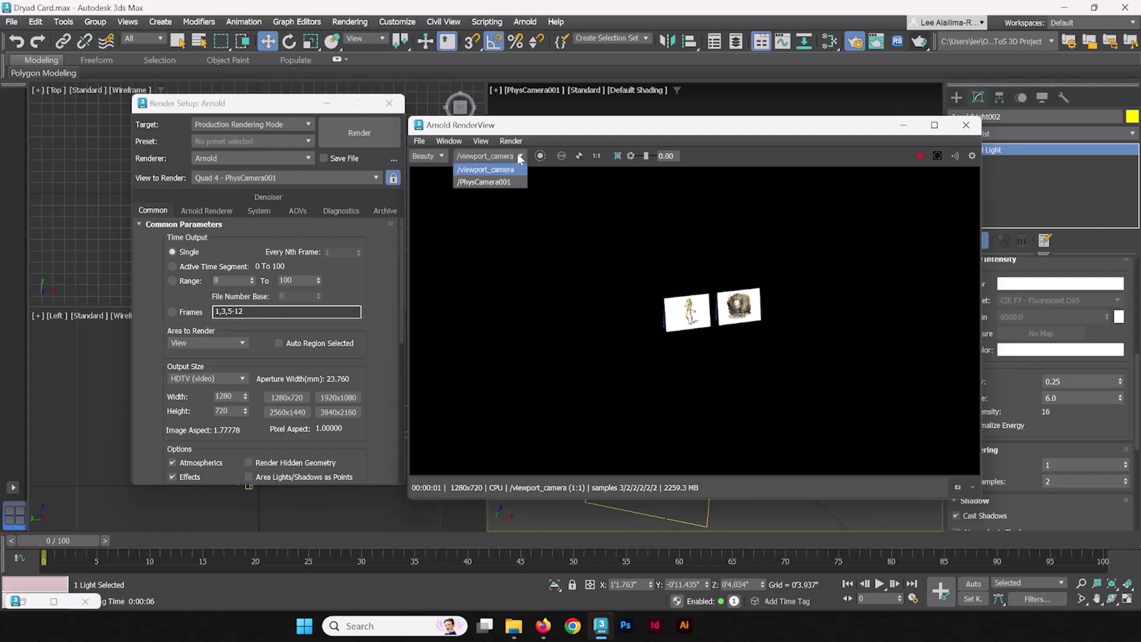
click(482, 182)
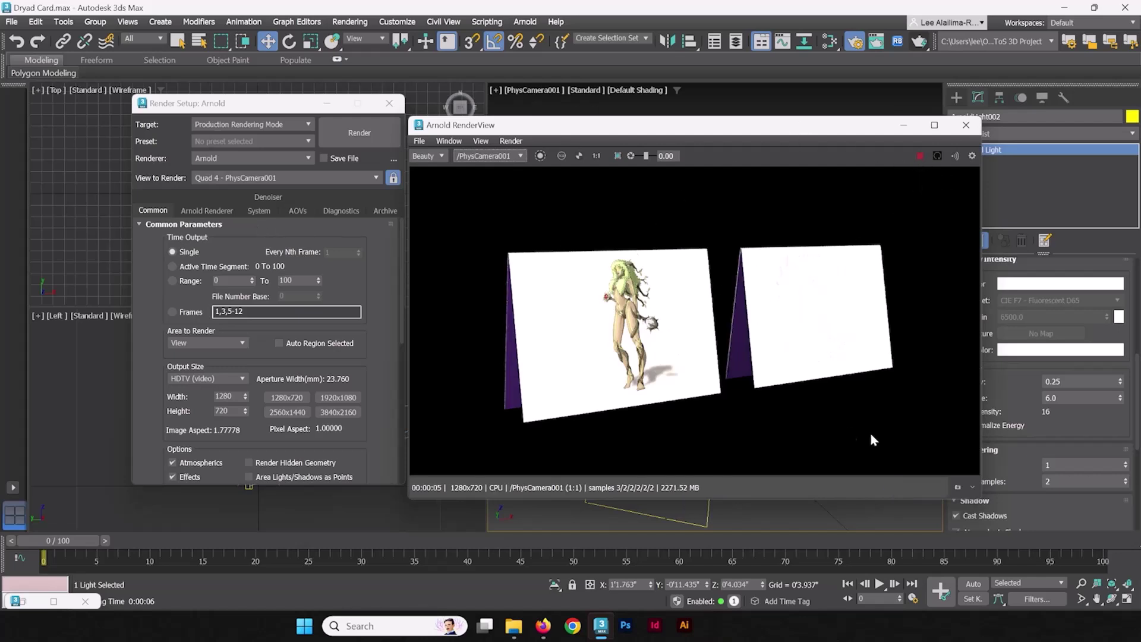
drag(765, 131, 383, 76)
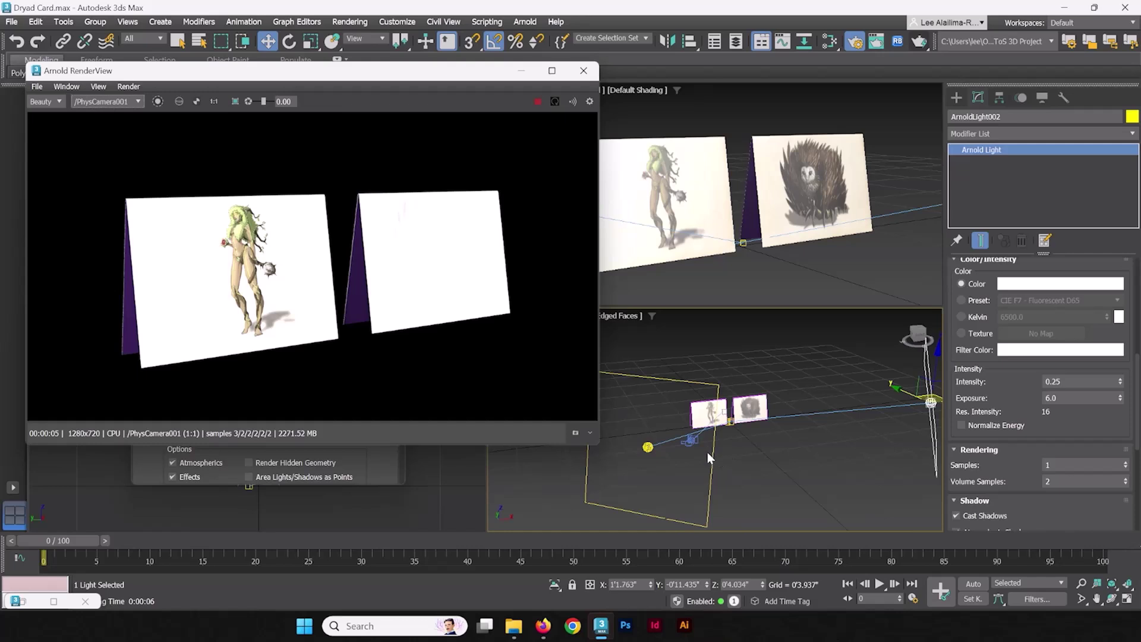
Set both Arnold lights' intensity to 0.1
click(647, 446)
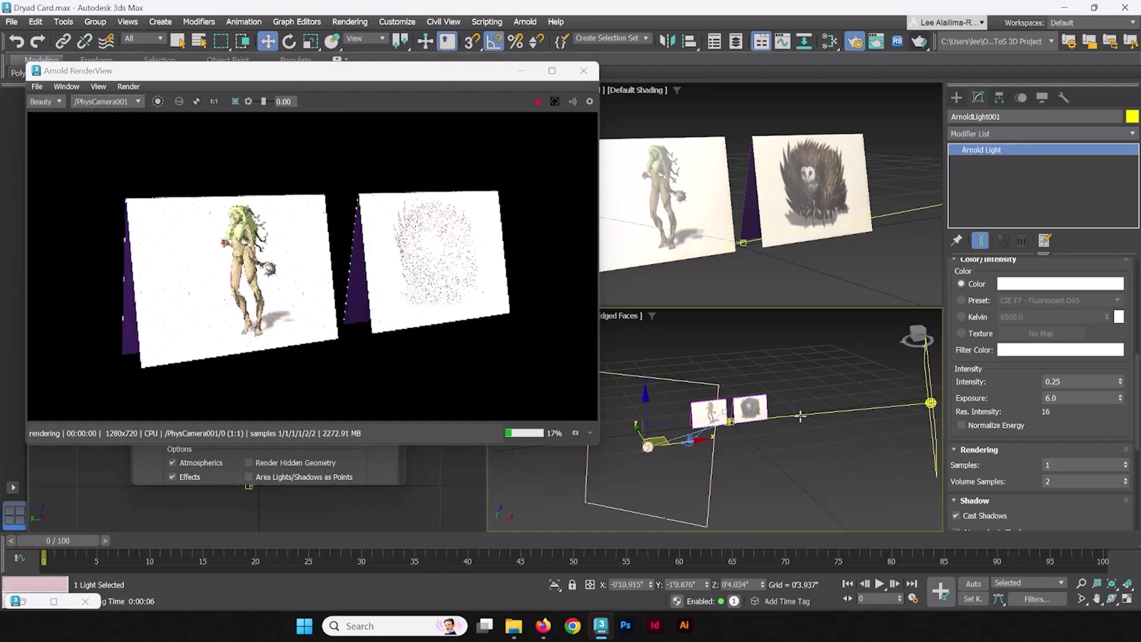
middle_drag(862, 415, 872, 398)
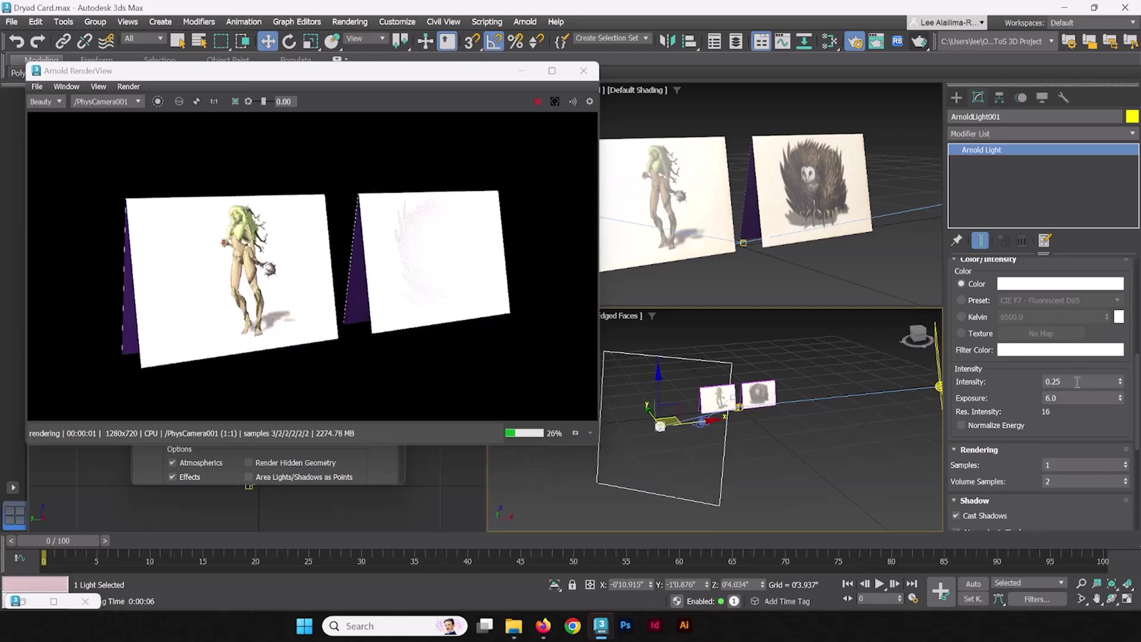
double_click(1075, 382)
text(0.1)
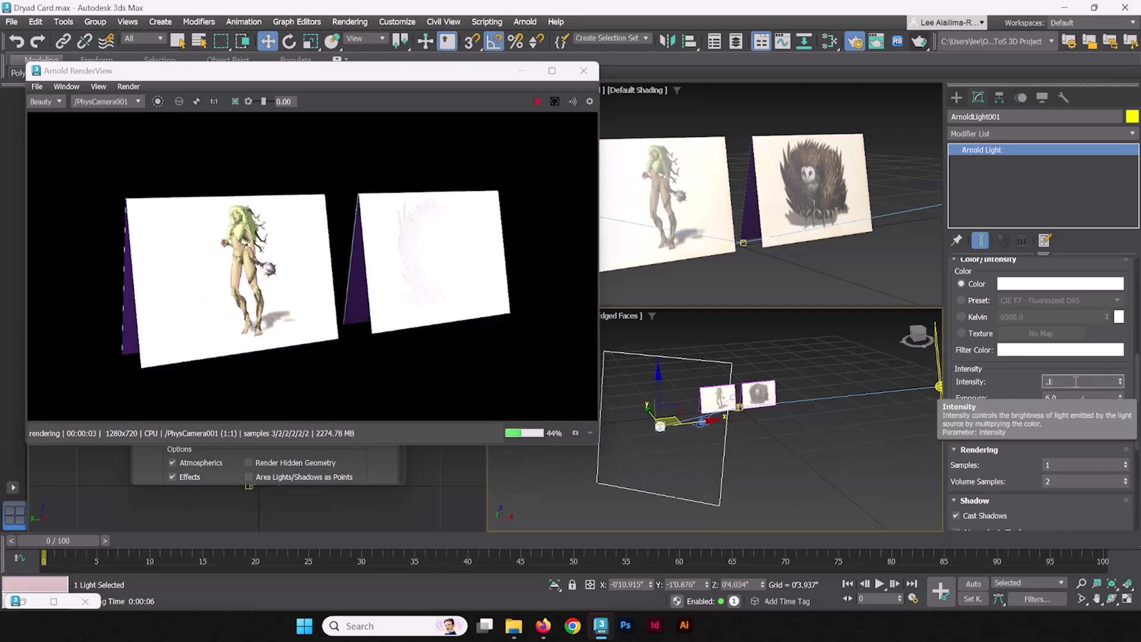
key(Return)
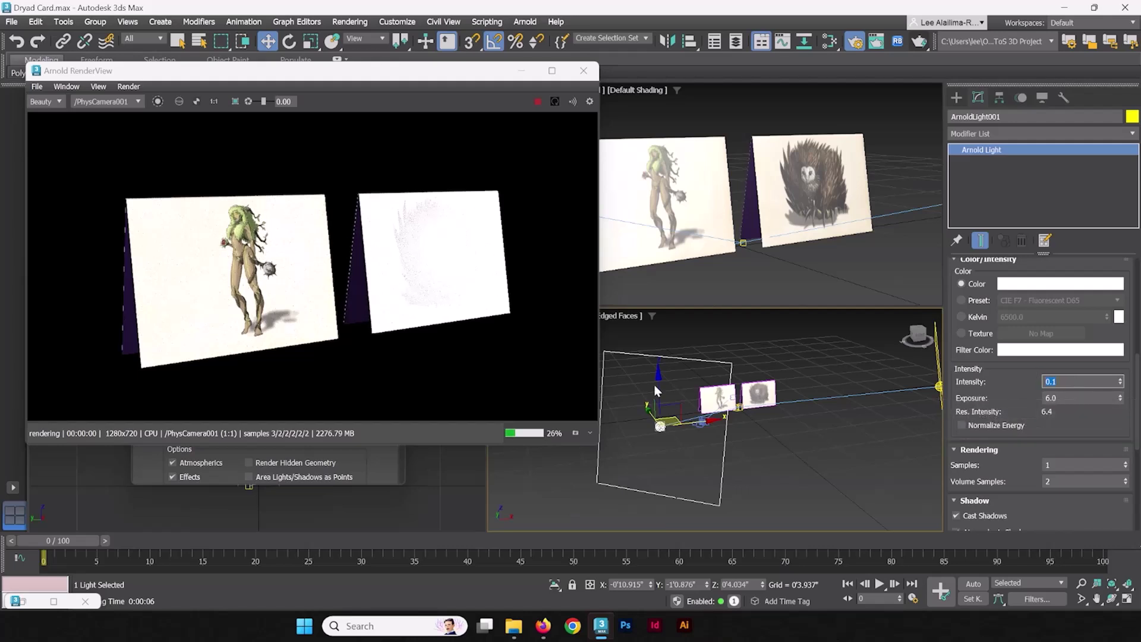
middle_drag(941, 421, 903, 432)
click(903, 432)
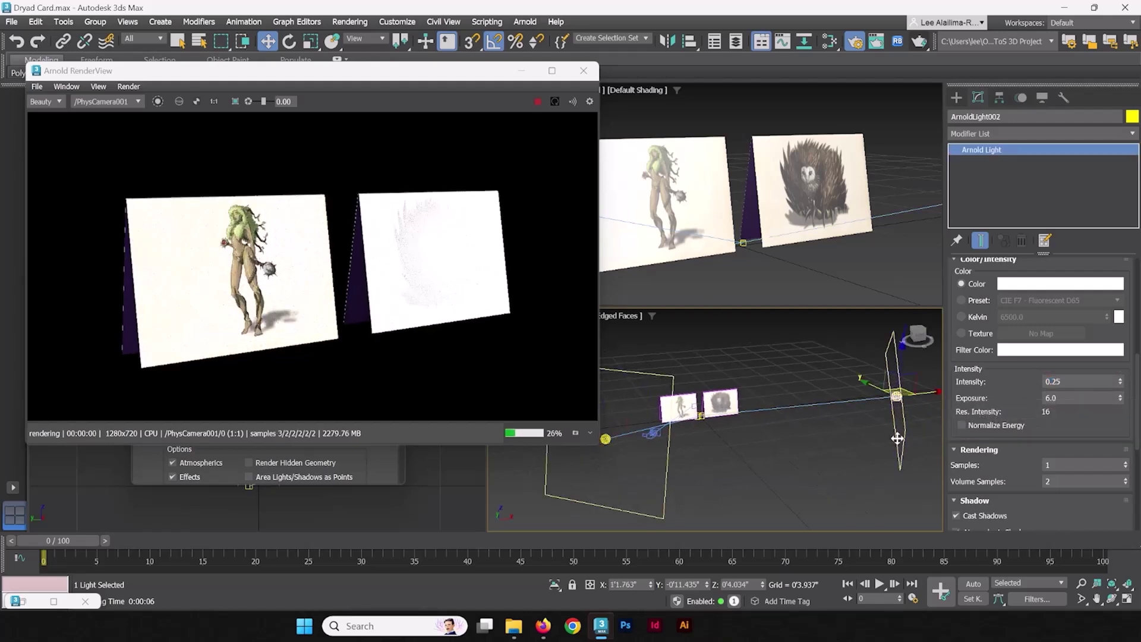
double_click(1076, 381)
text(0.1)
key(Return)
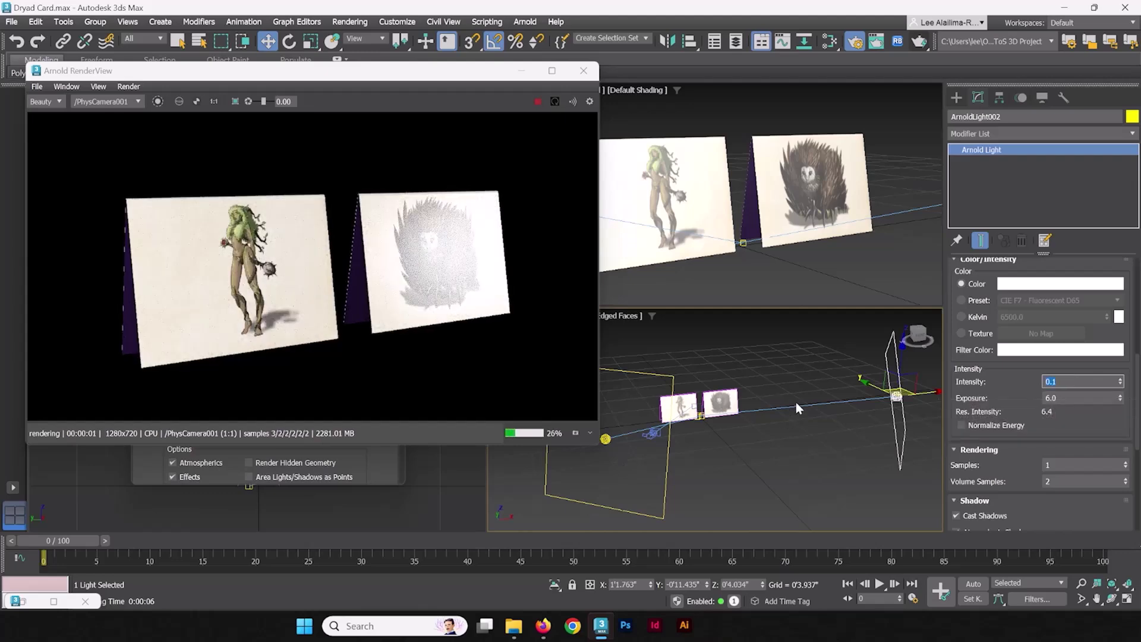
Move ArnoldLight002 up and to the right, then shift the RenderView to the right
middle_drag(796, 401, 757, 370)
alt+middle_drag(805, 402, 766, 372)
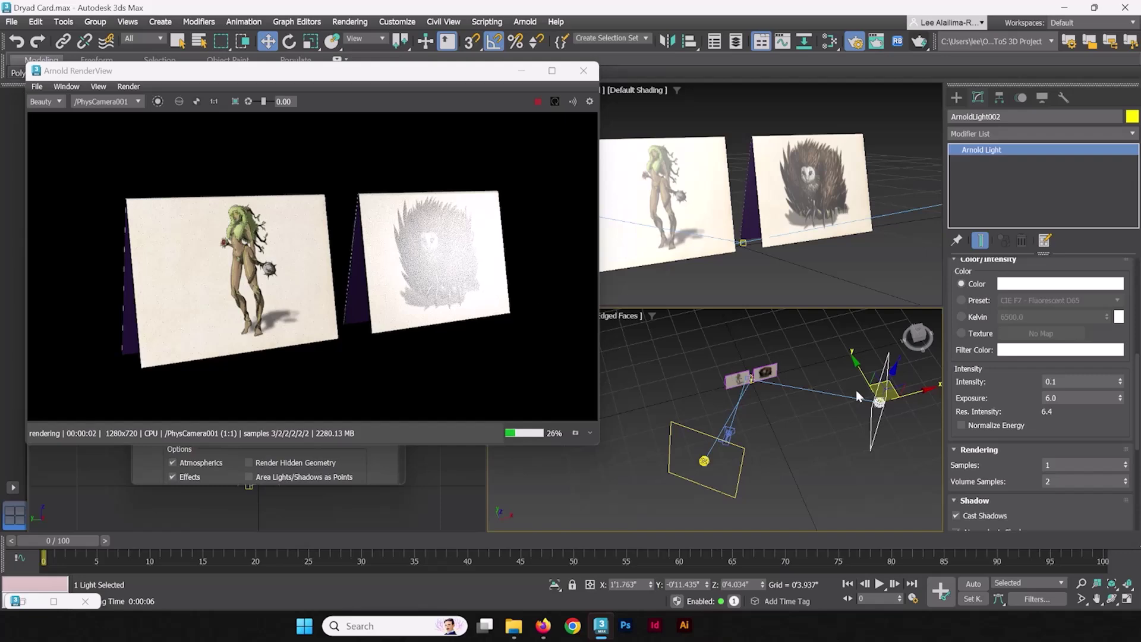
middle_drag(856, 390, 835, 391)
drag(836, 391, 860, 350)
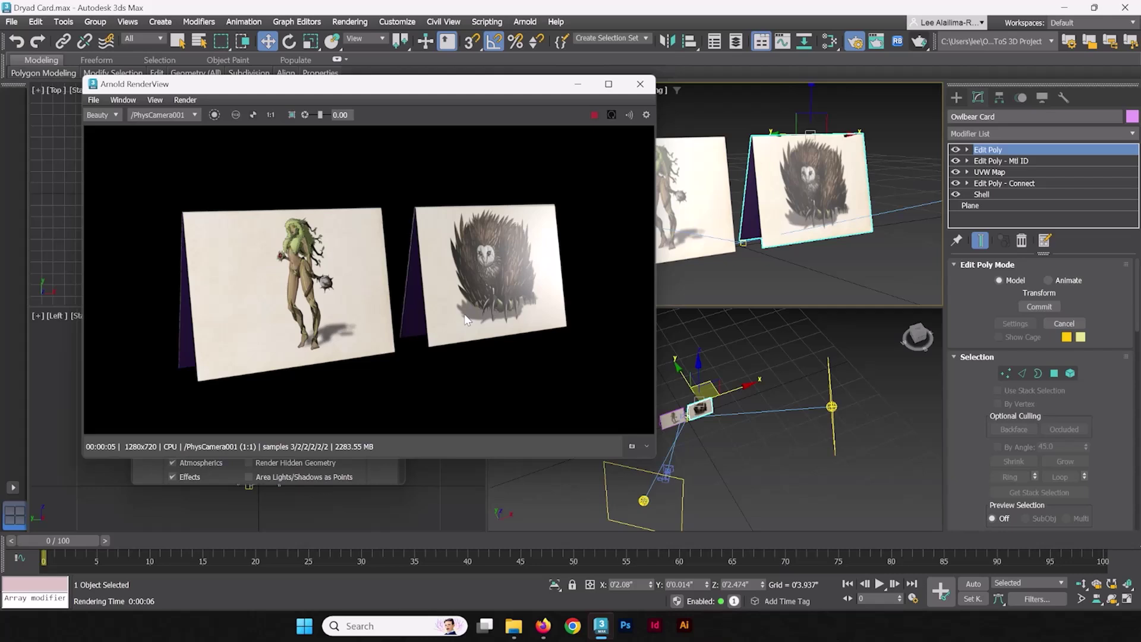
drag(443, 88, 890, 79)
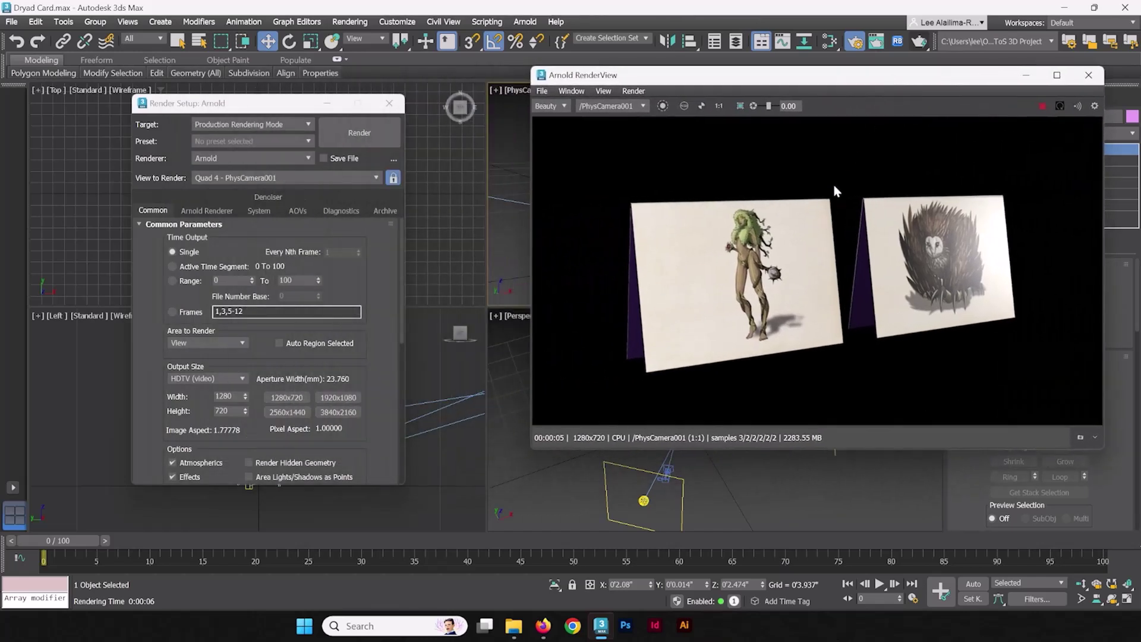
In the Slate Material Editor, raise Owlbear Card Mtl's specular roughness to 0.5, then 0.8
click(515, 268)
key(m)
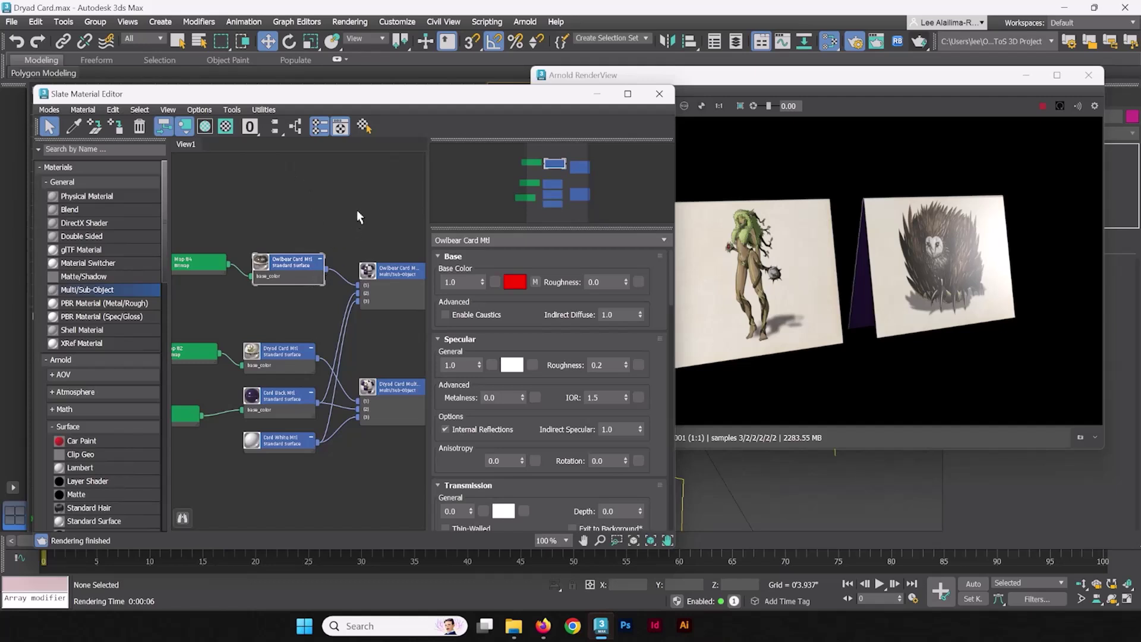
middle_drag(359, 212, 341, 218)
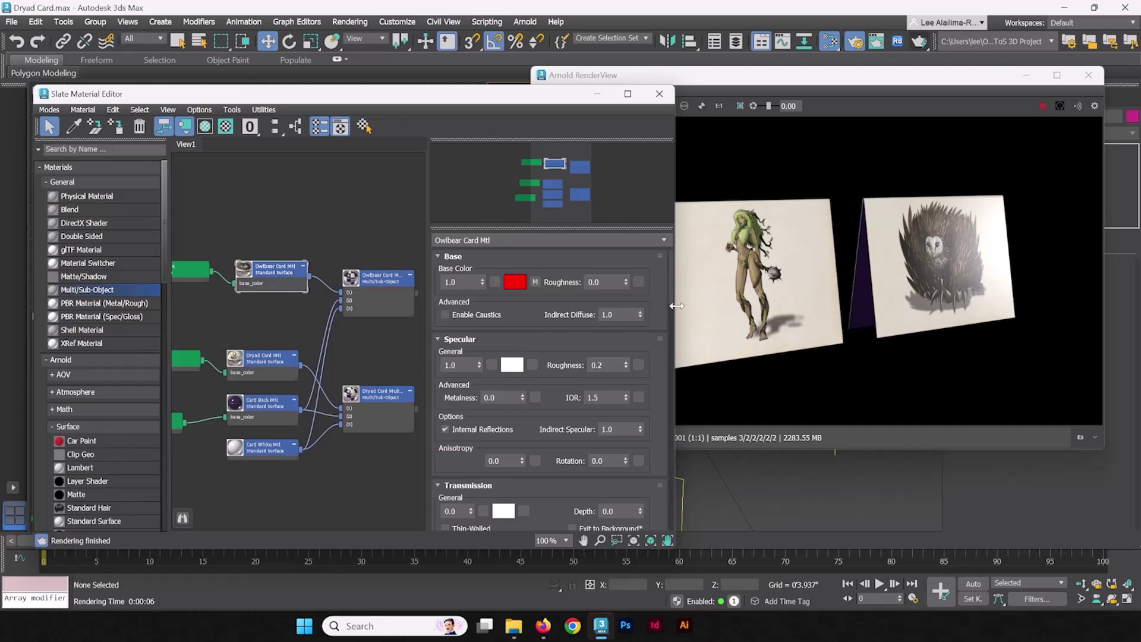
click(611, 366)
key(Return)
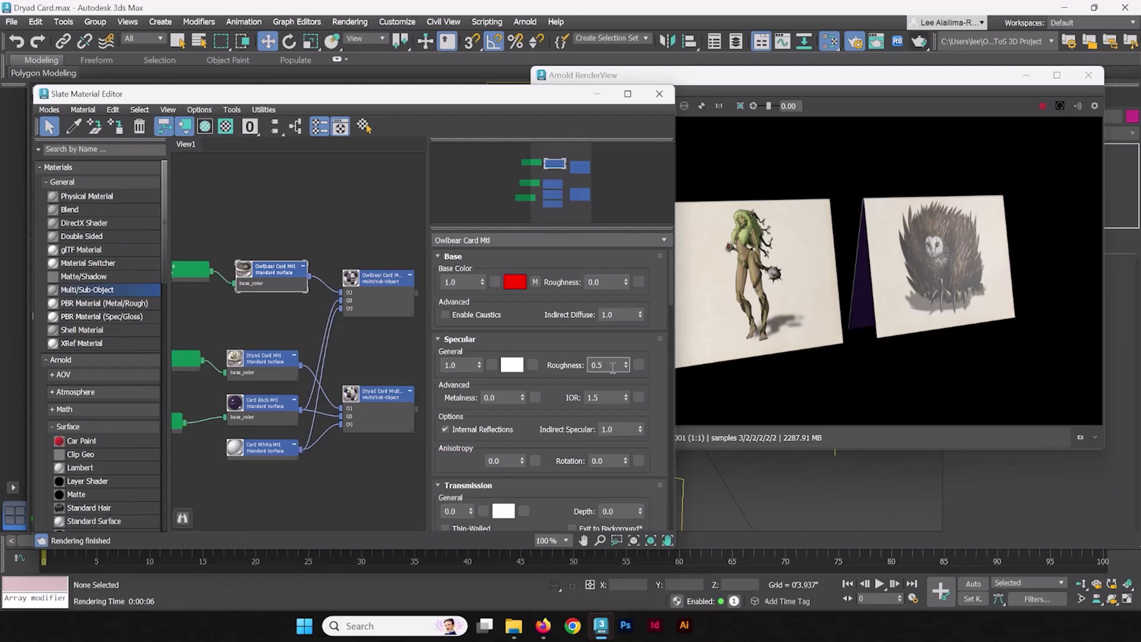
key(Return)
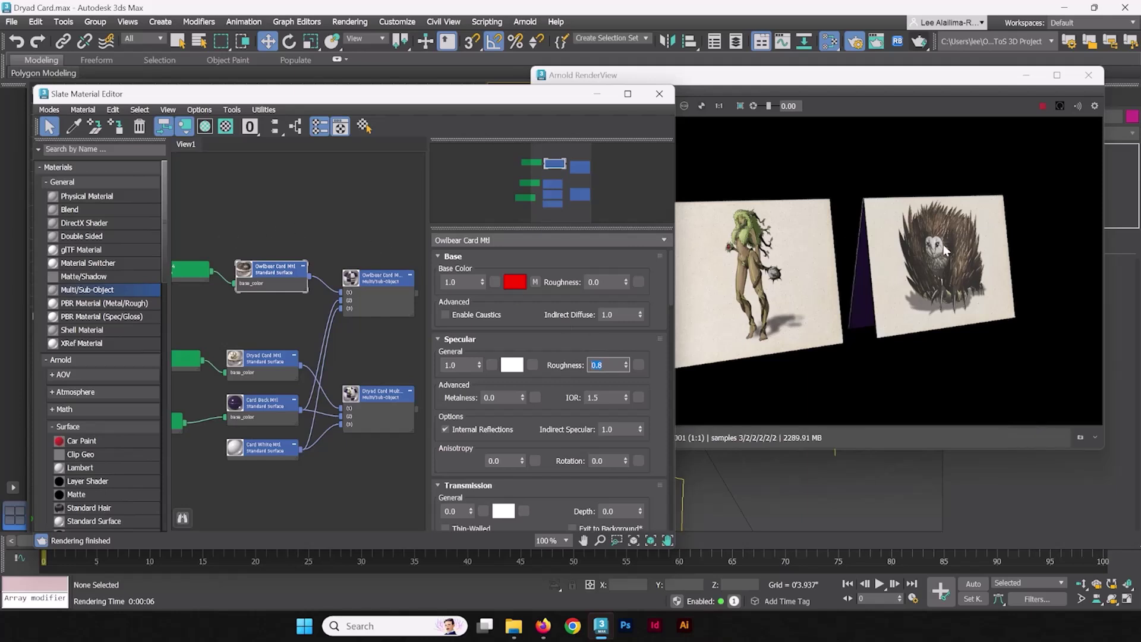
Give Dryad Card Mtl and Card Back Mtl specular roughness 0.8, then bring up Card White Mtl
click(275, 360)
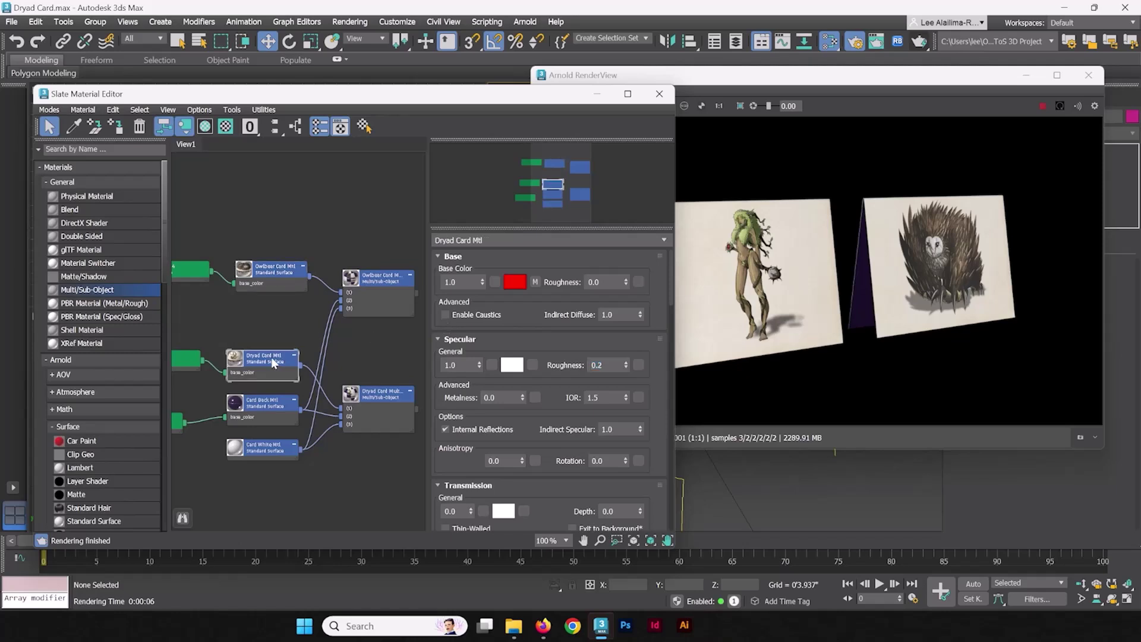
click(609, 365)
text(0.8)
key(Return)
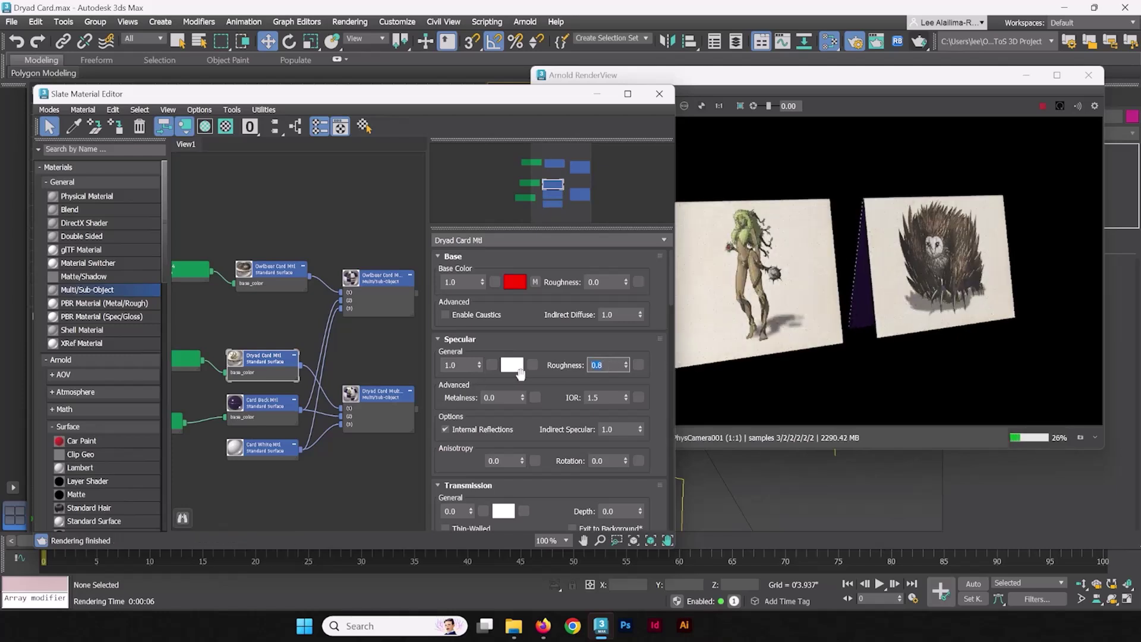
click(264, 400)
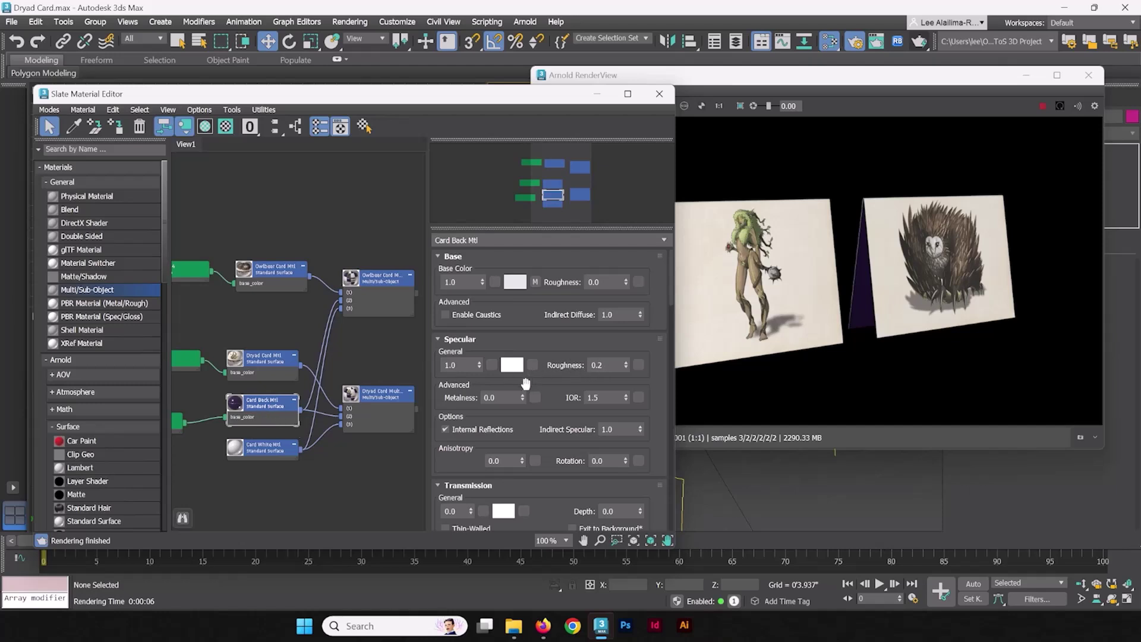
click(609, 369)
key(Return)
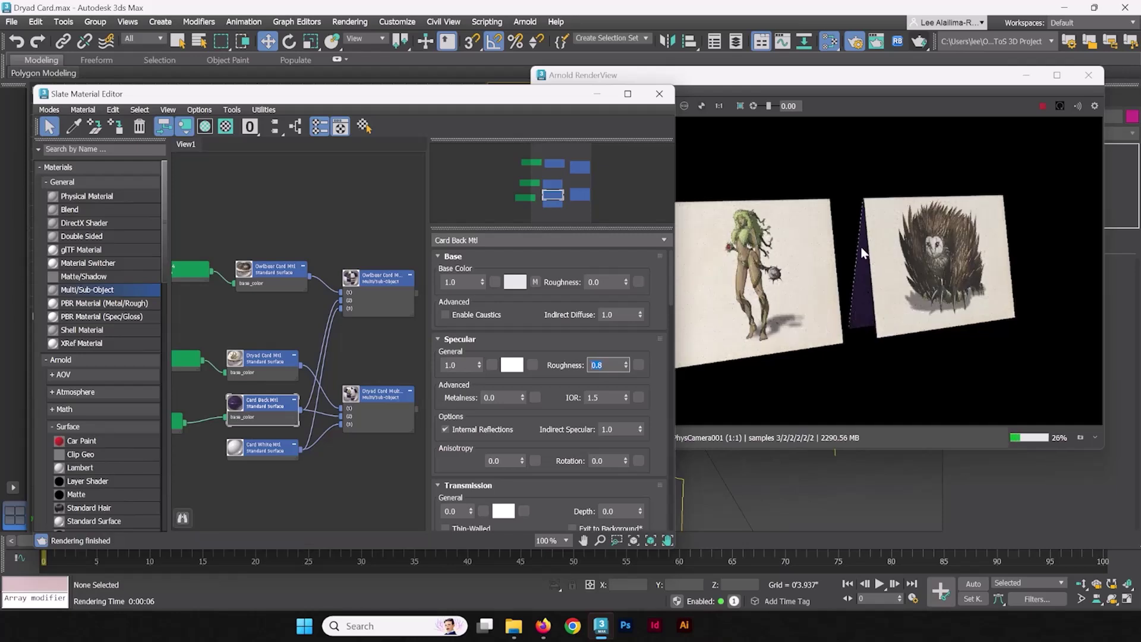
click(254, 451)
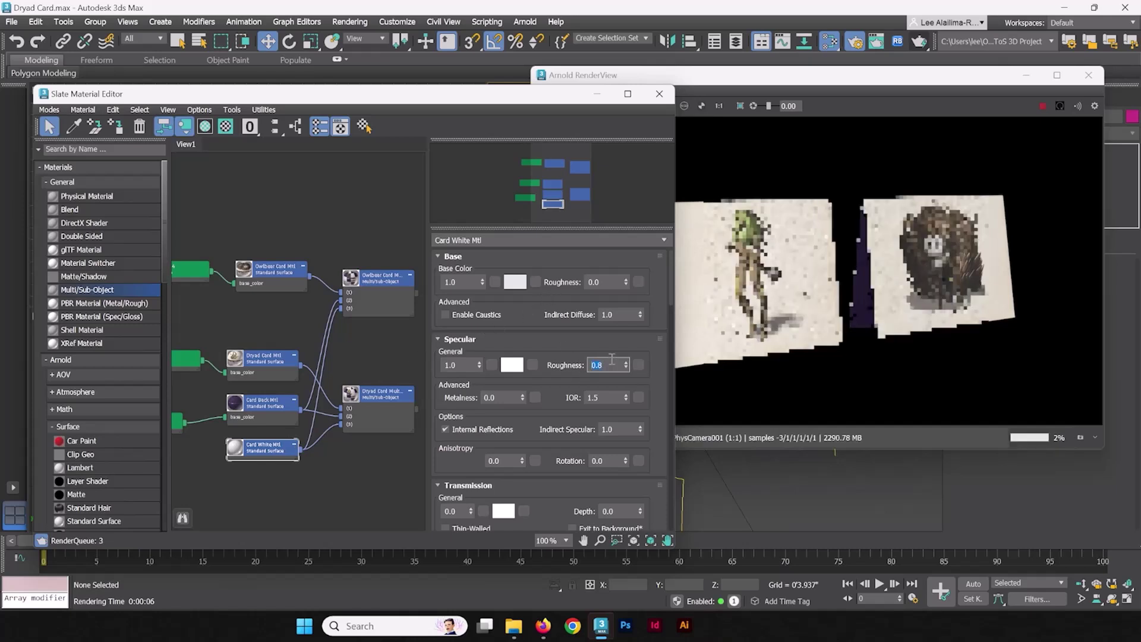
Apply 0.8 roughness to Card White Mtl, minimize the material editor, and move the RenderView left
click(596, 94)
key(F10)
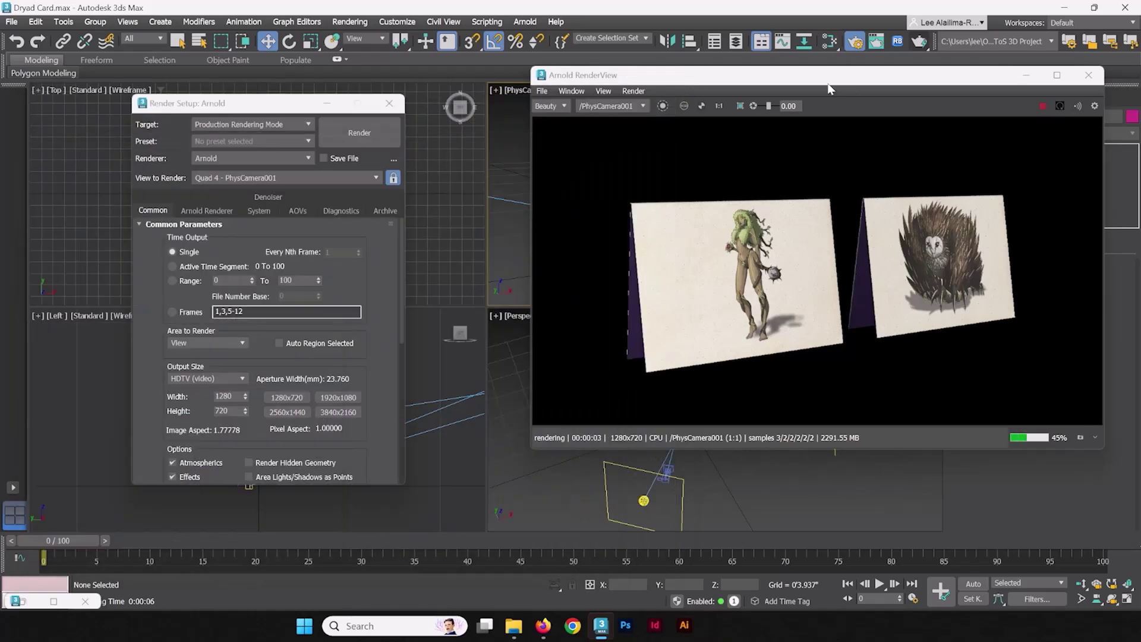
drag(832, 83, 343, 99)
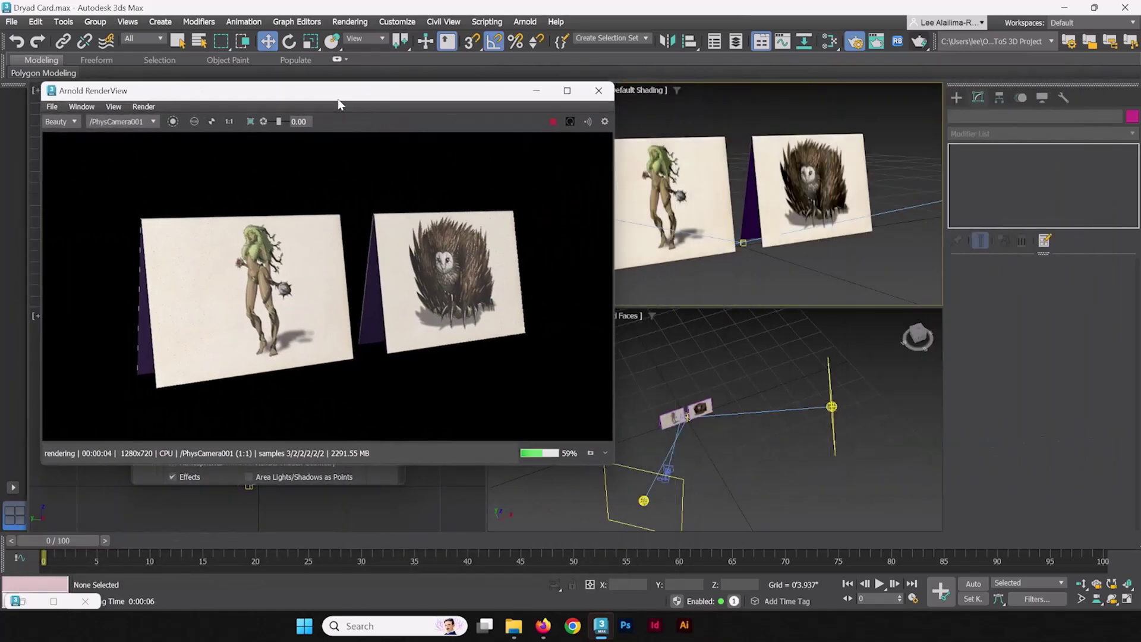
Drag ArnoldLight002 to a new position in the Perspective viewport, stopping IPR along the way
click(832, 430)
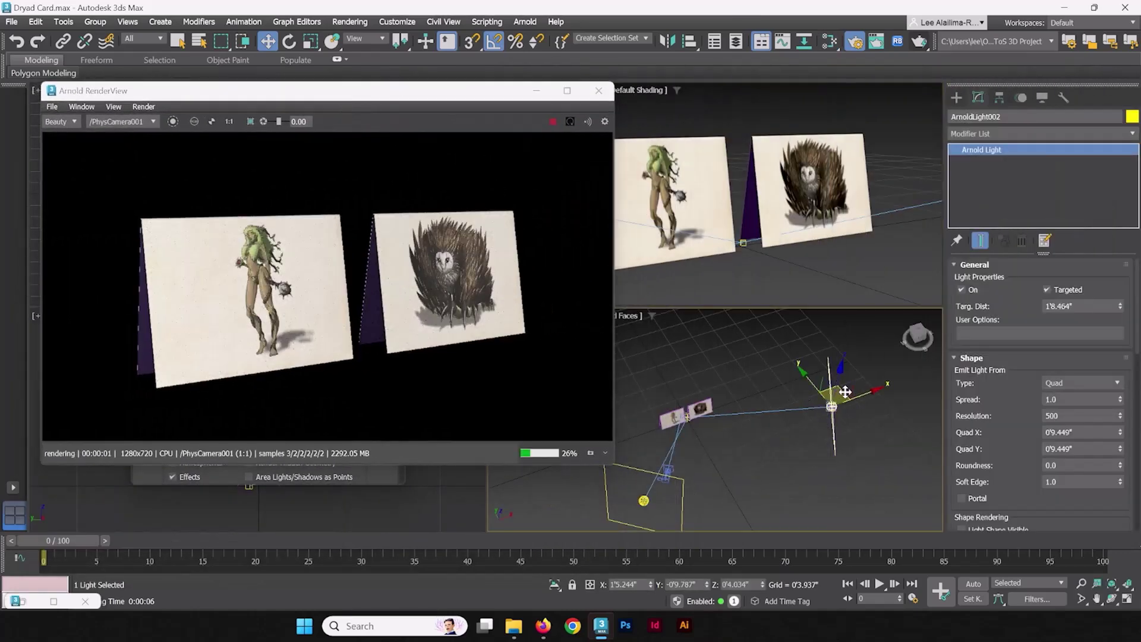
drag(852, 393, 758, 475)
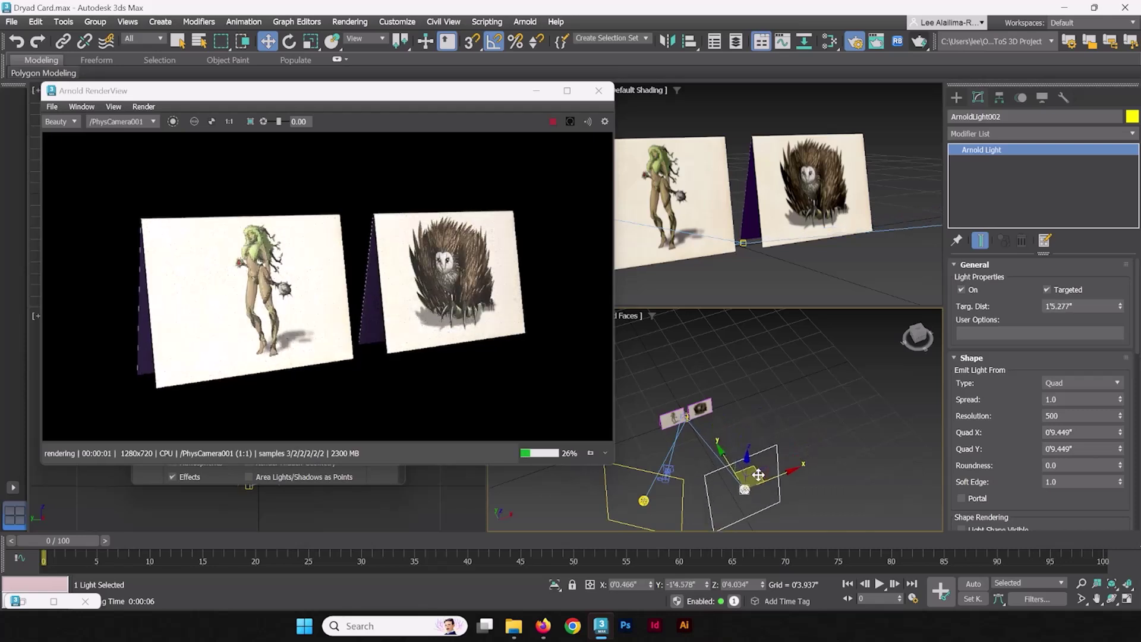
drag(758, 474, 841, 381)
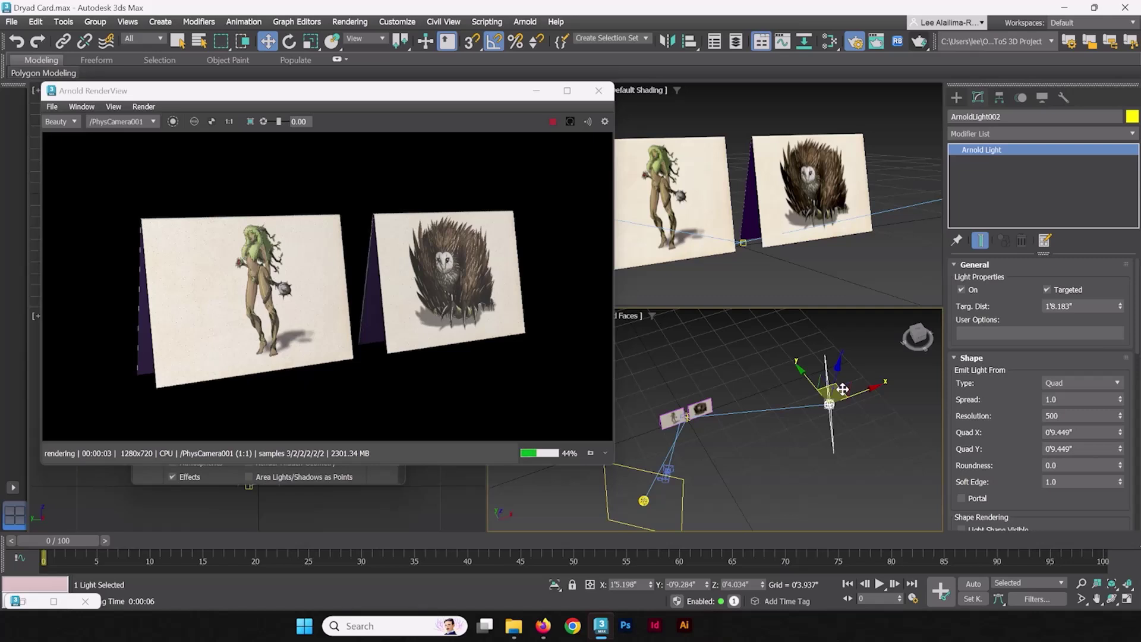
click(552, 122)
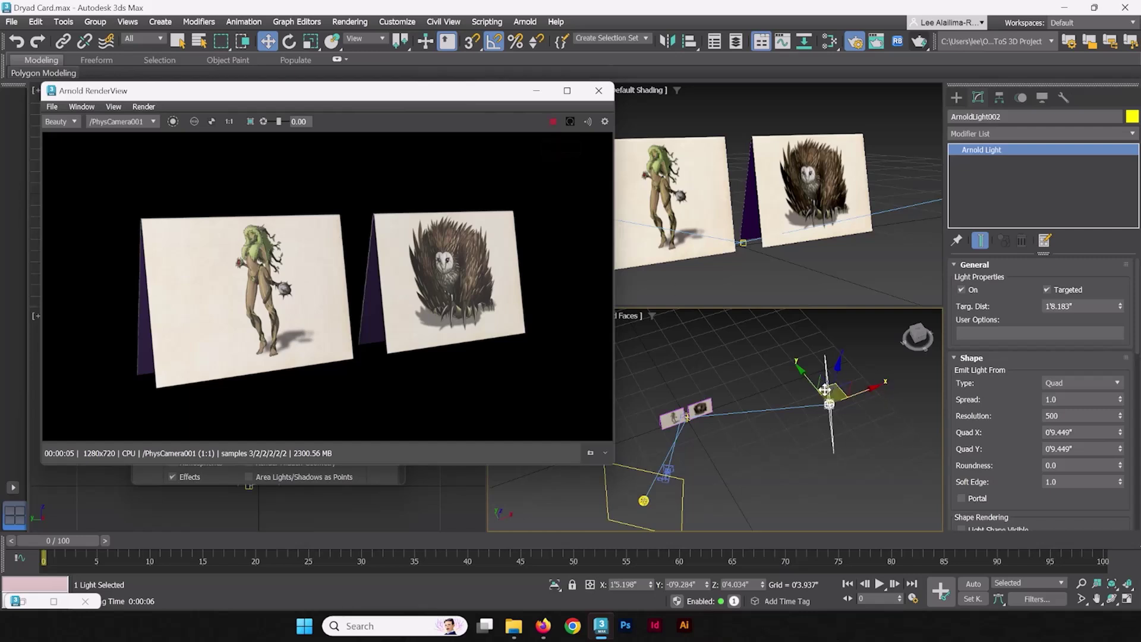
drag(836, 389, 833, 416)
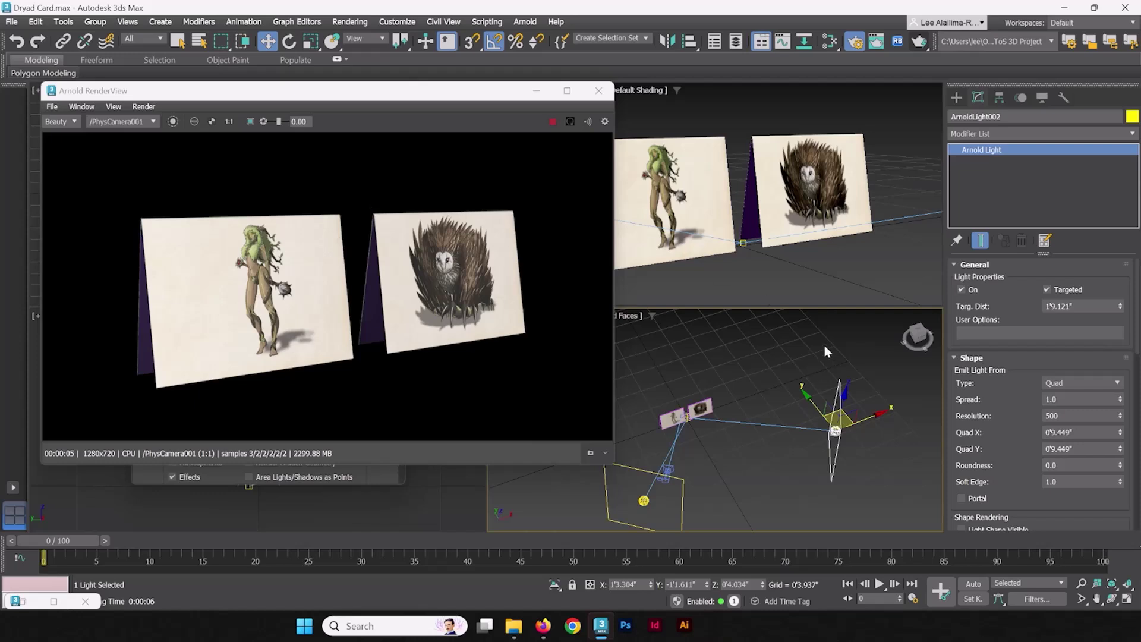
click(551, 122)
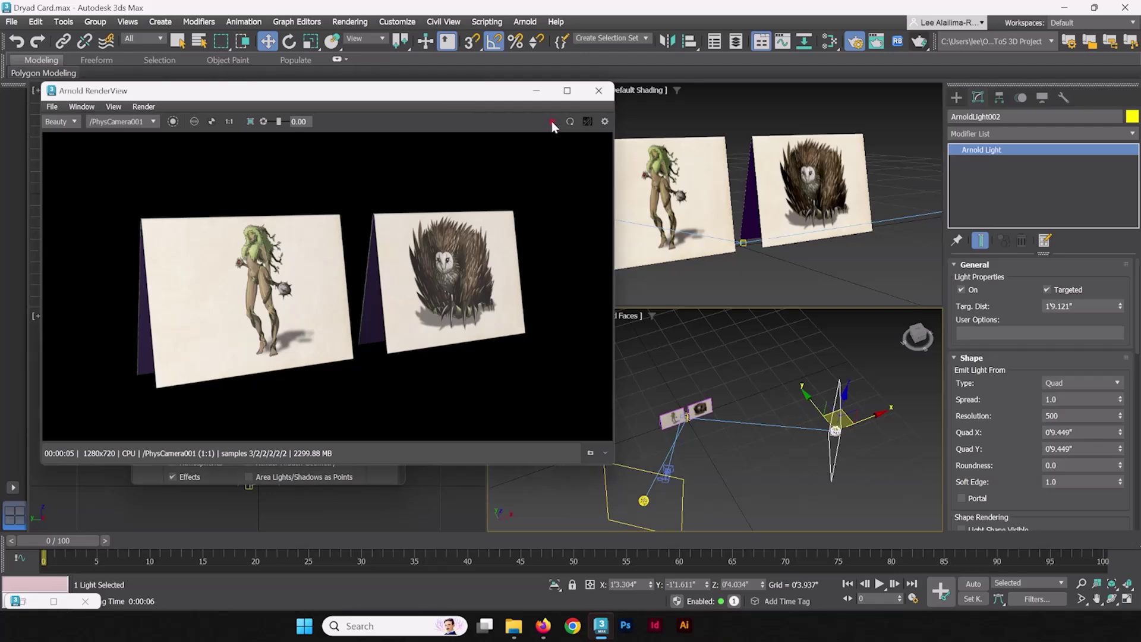
click(597, 91)
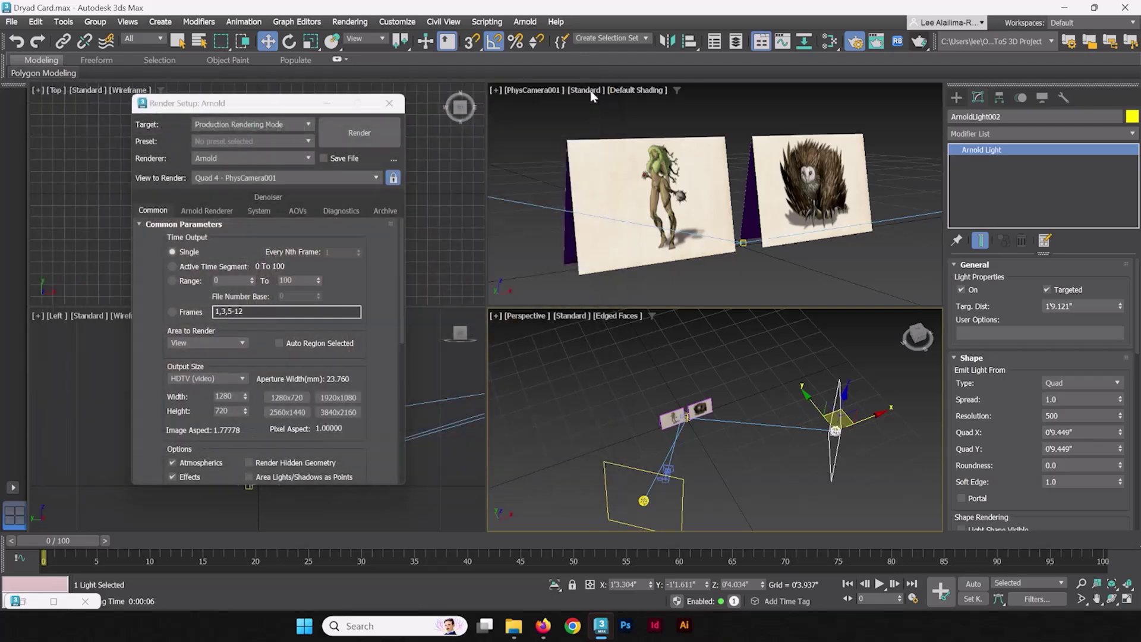
click(666, 380)
click(390, 107)
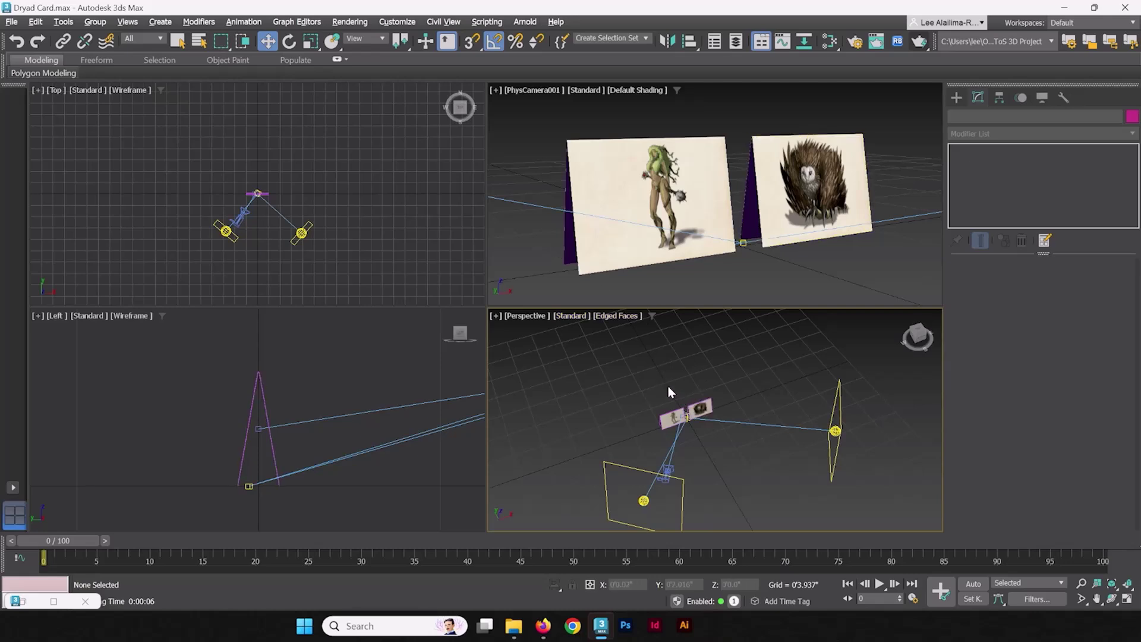
key(alt+w)
scroll(499, 273, up, 2)
scroll(437, 278, up, 2)
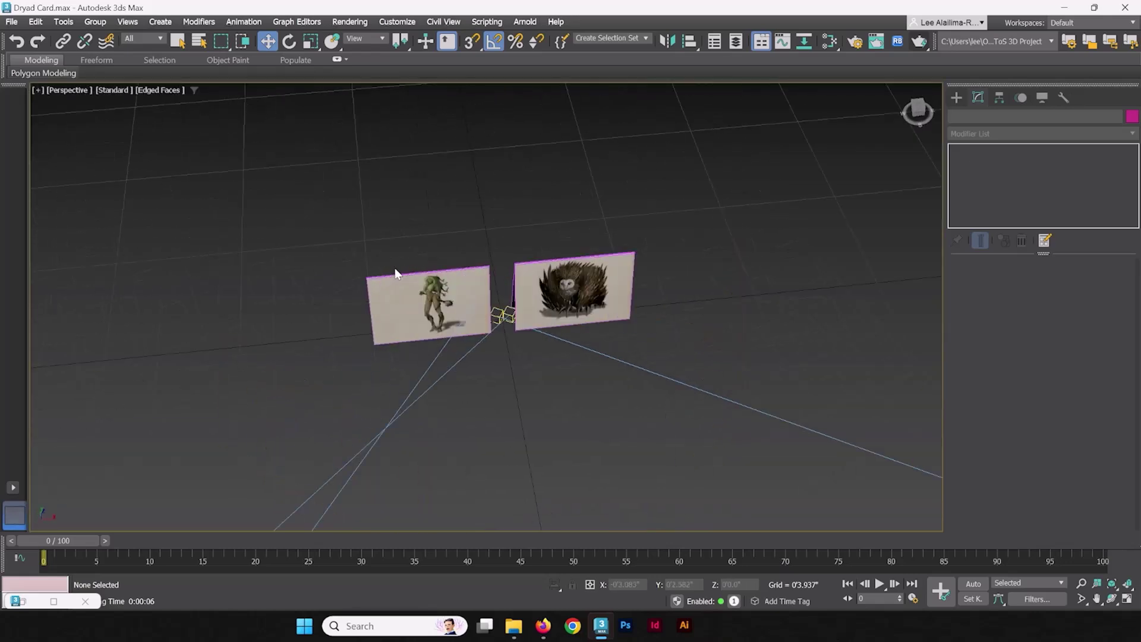
alt+middle_drag(395, 270, 474, 249)
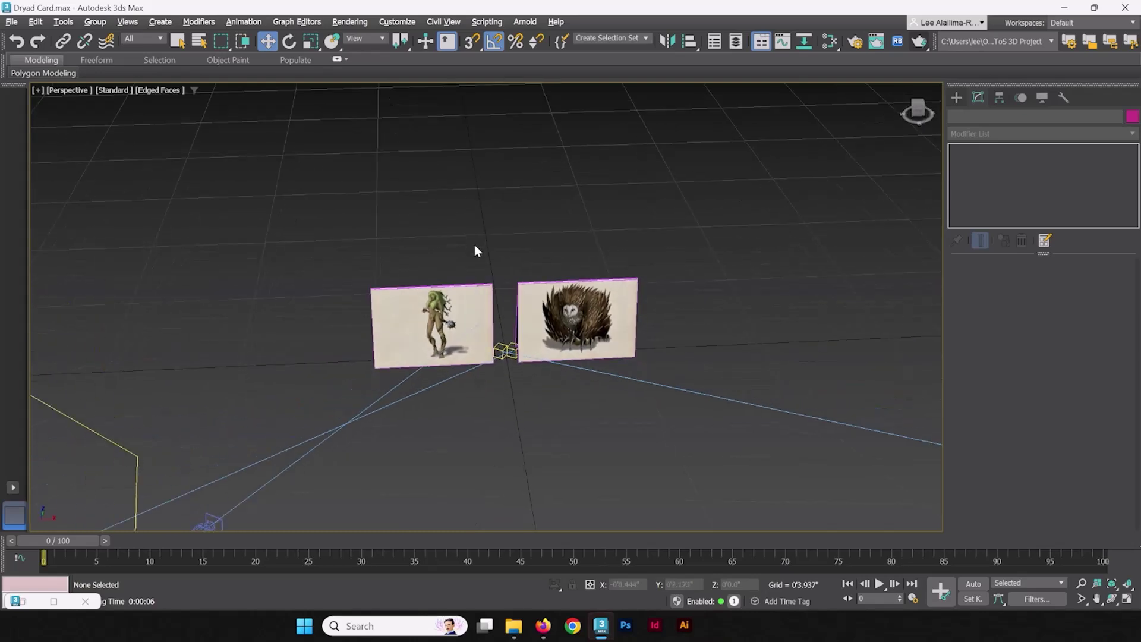
scroll(474, 249, up, 3)
alt+middle_drag(594, 260, 423, 212)
scroll(419, 220, down, 4)
scroll(420, 209, down, 3)
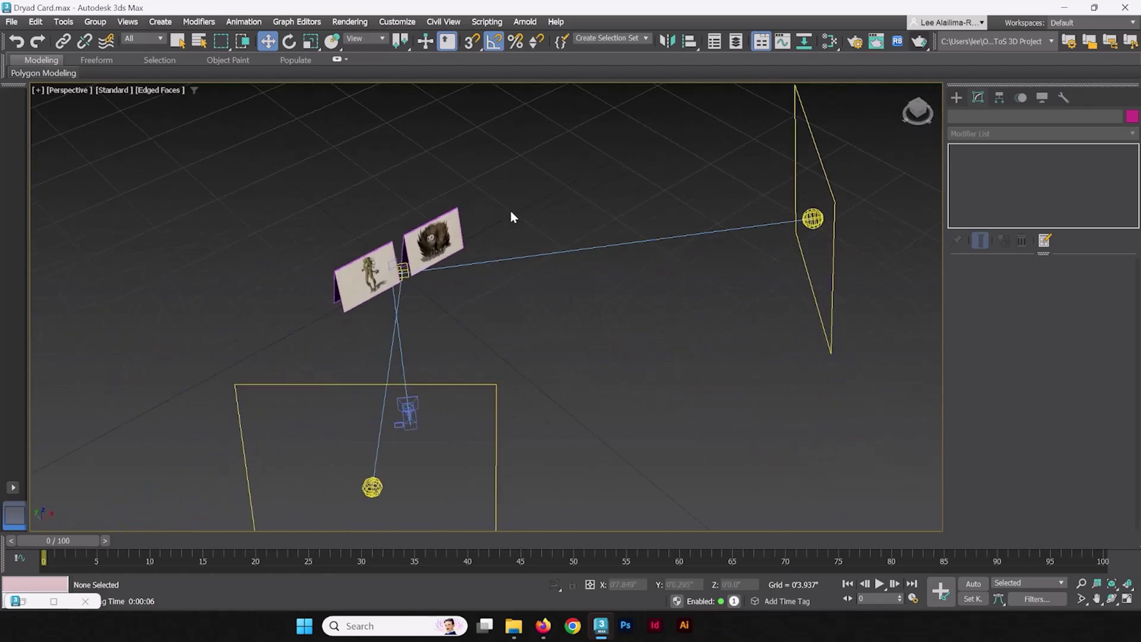
alt+middle_drag(499, 221, 435, 294)
scroll(440, 238, up, 4)
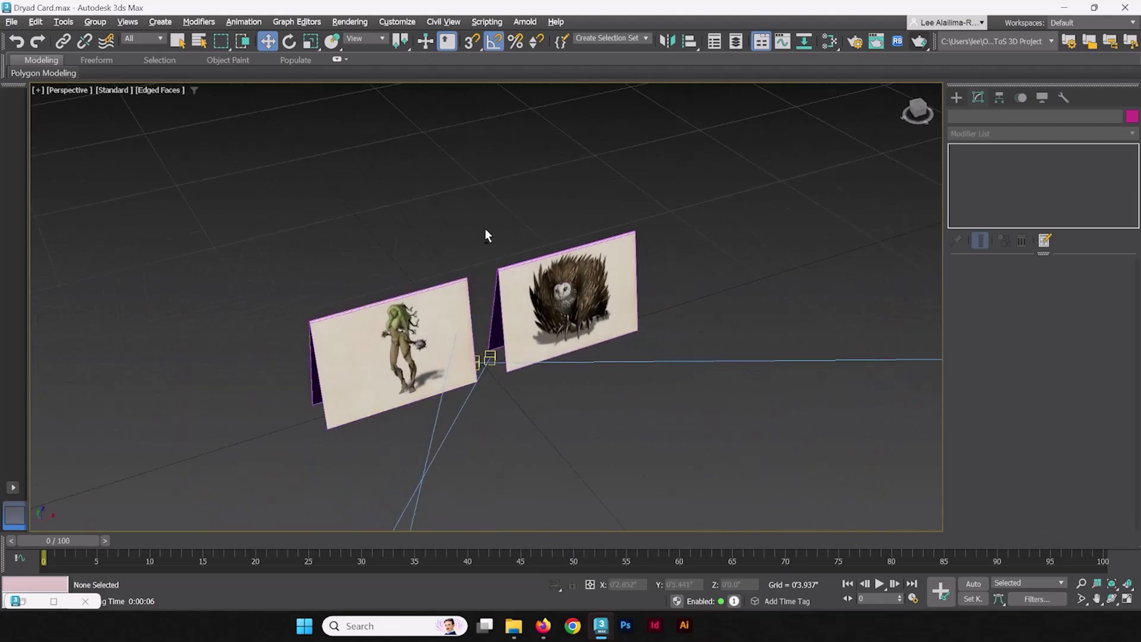
Reset the Dryad card's X and Y position spinners to 0, then reselect the card
alt+middle_drag(486, 234, 451, 321)
click(451, 321)
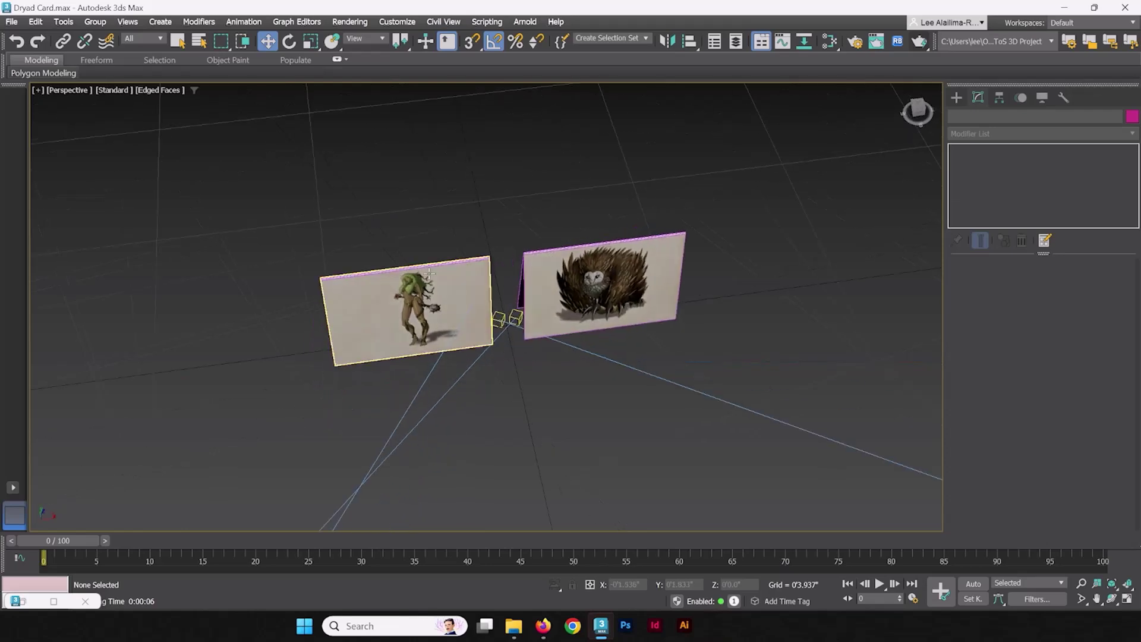
right_click(651, 589)
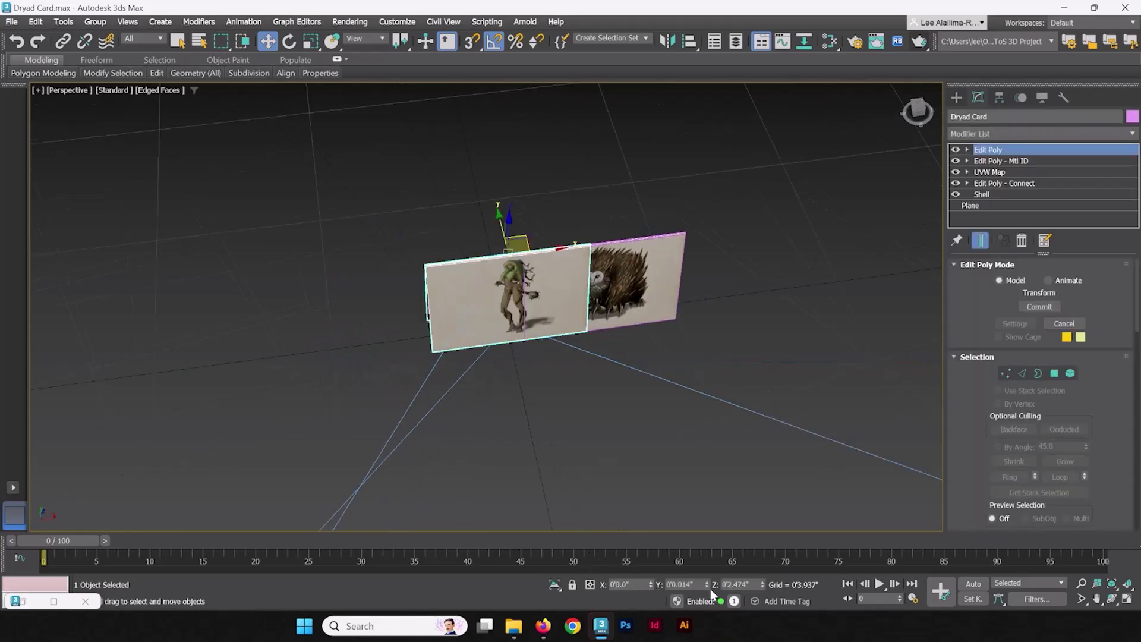
right_click(708, 587)
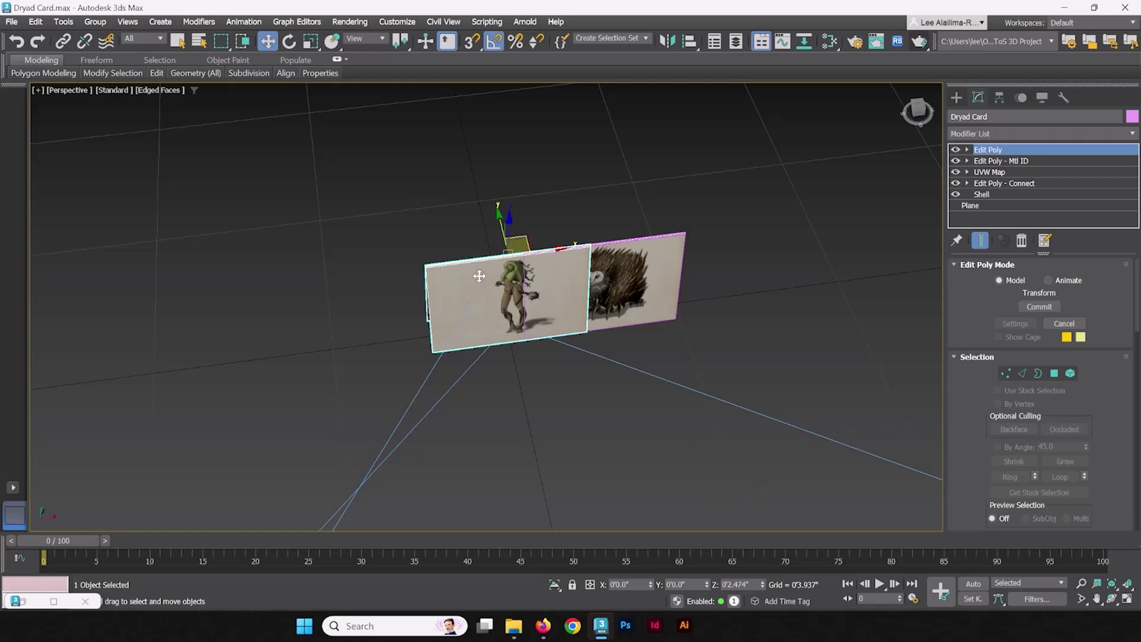
alt+middle_drag(360, 289, 357, 257)
click(357, 257)
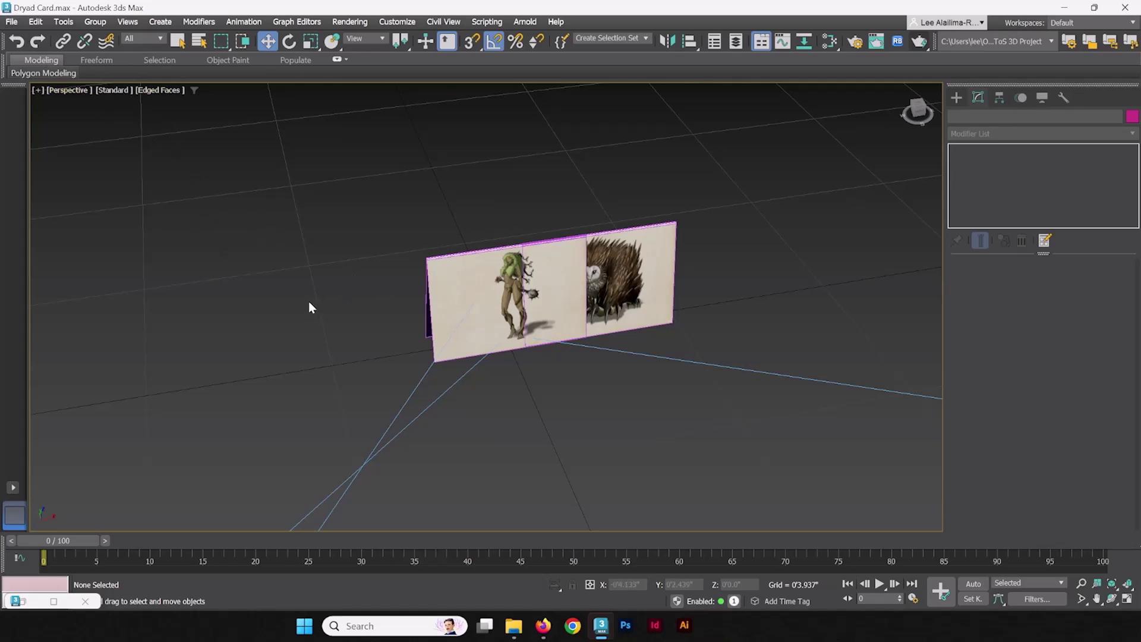
alt+middle_drag(309, 301, 293, 302)
alt+middle_drag(365, 292, 397, 337)
click(397, 337)
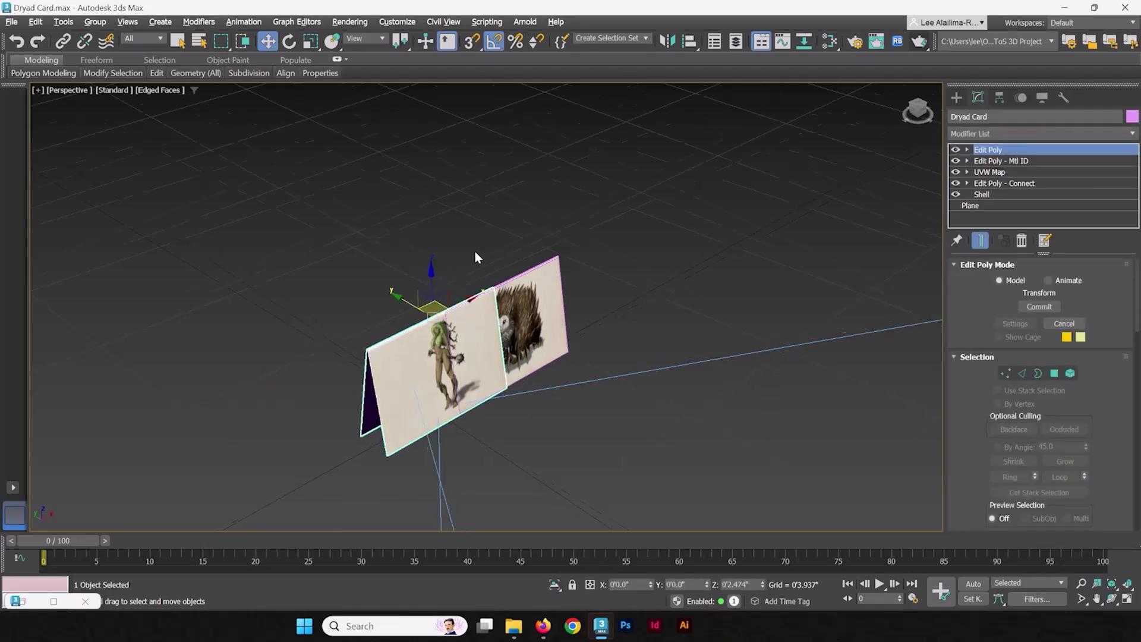
alt+middle_drag(474, 250, 513, 223)
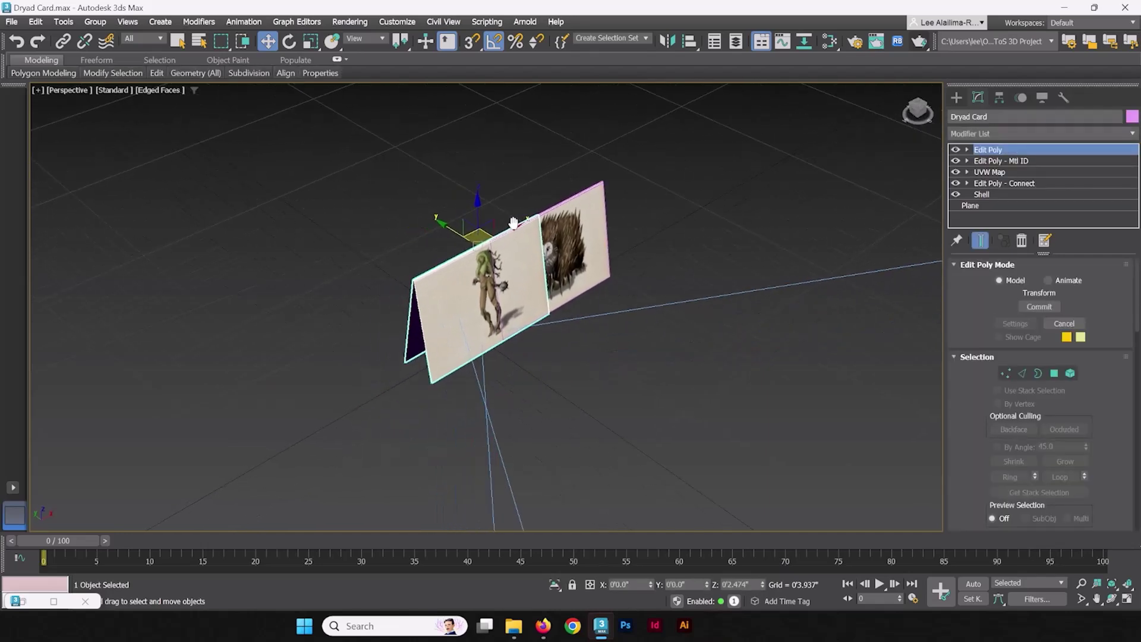
Save only the selected Dryad card as 'Dryad Card GEO.max' with File > Save Selected
click(12, 22)
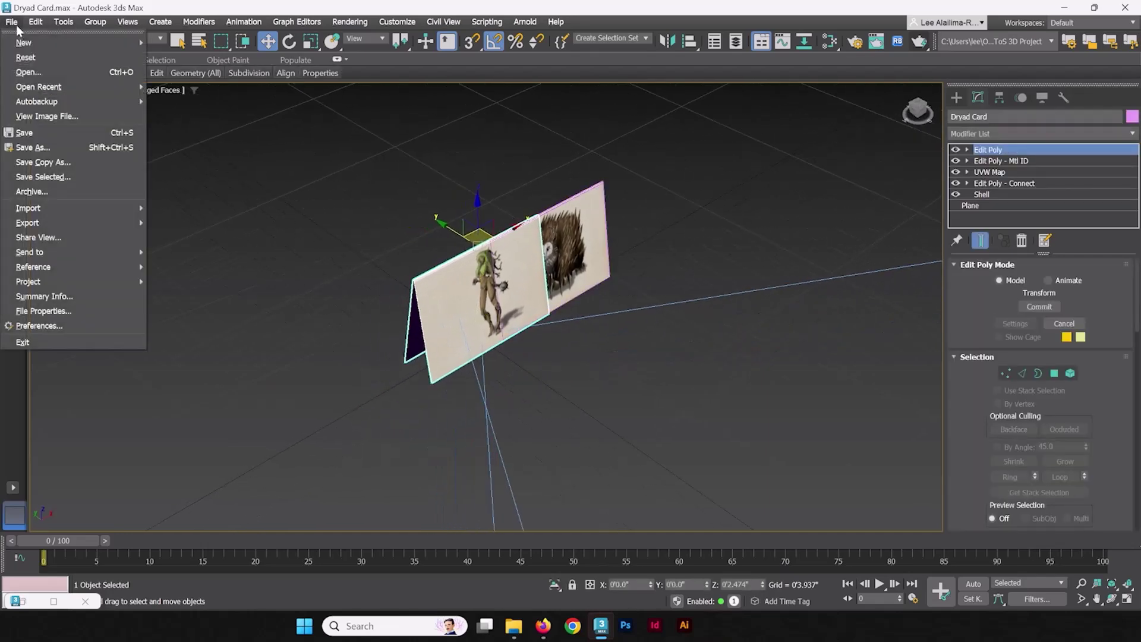
click(50, 176)
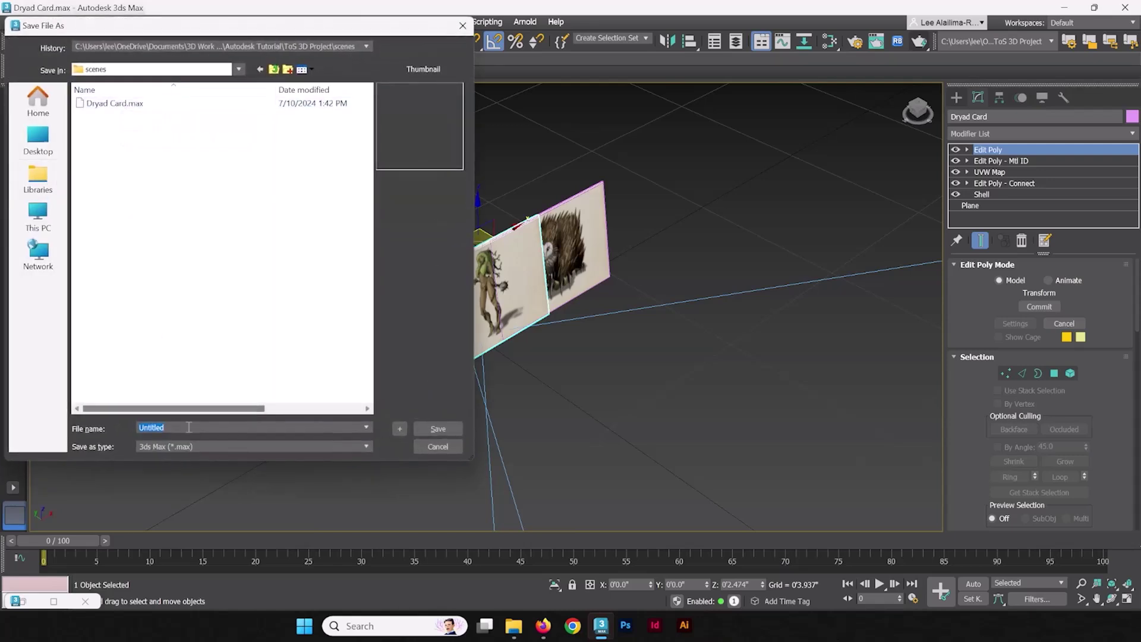
text(Dr)
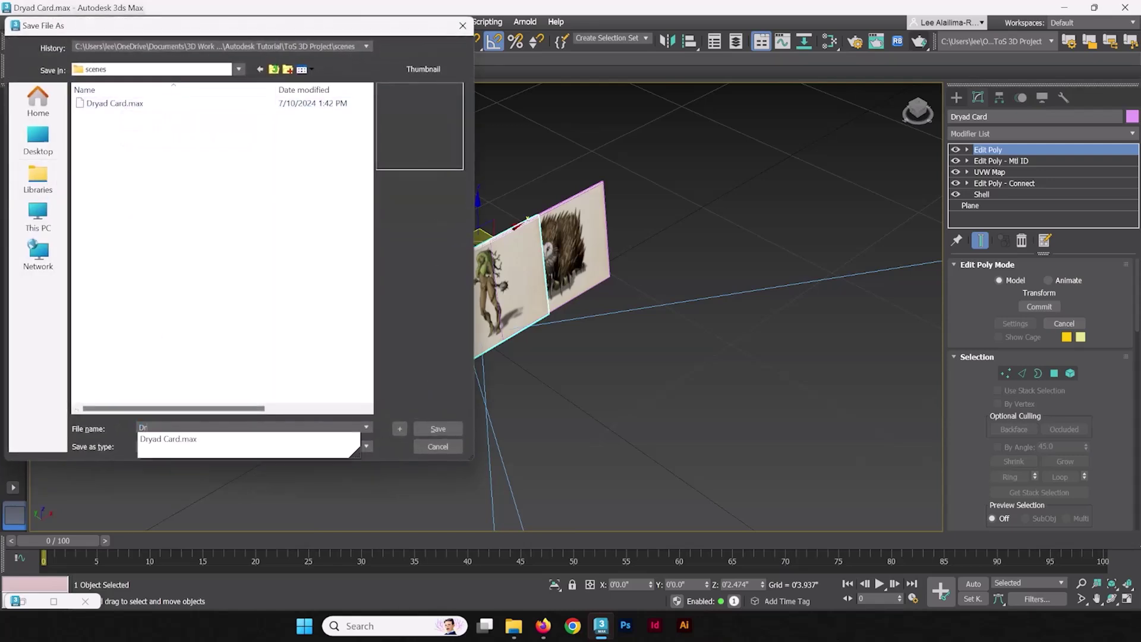
text(yad Card G)
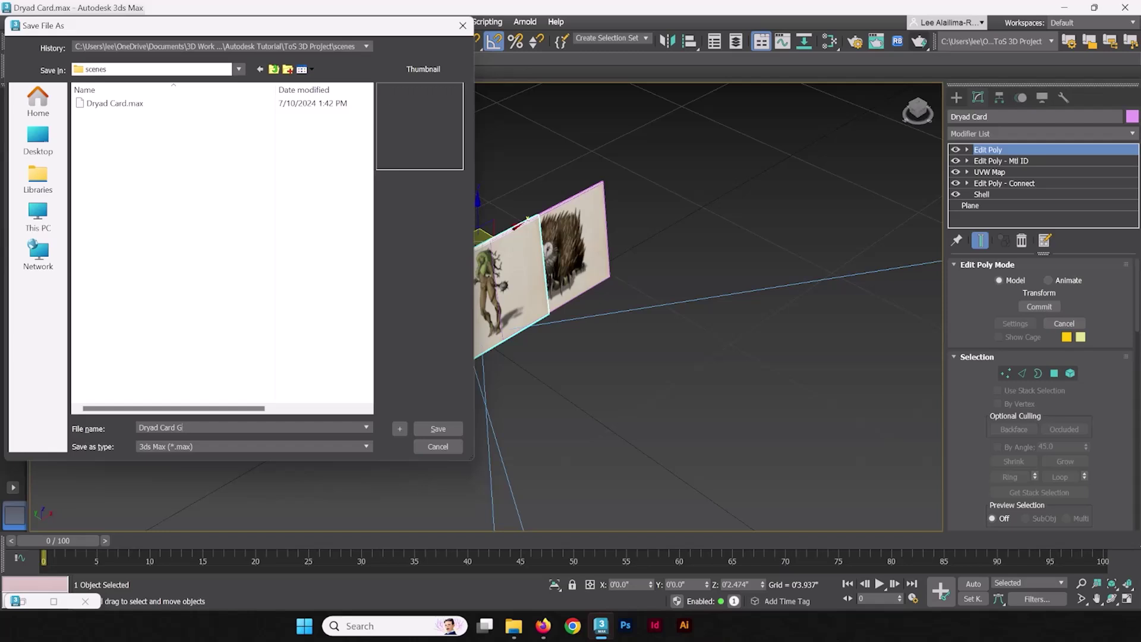
text(eEO)
key(Return)
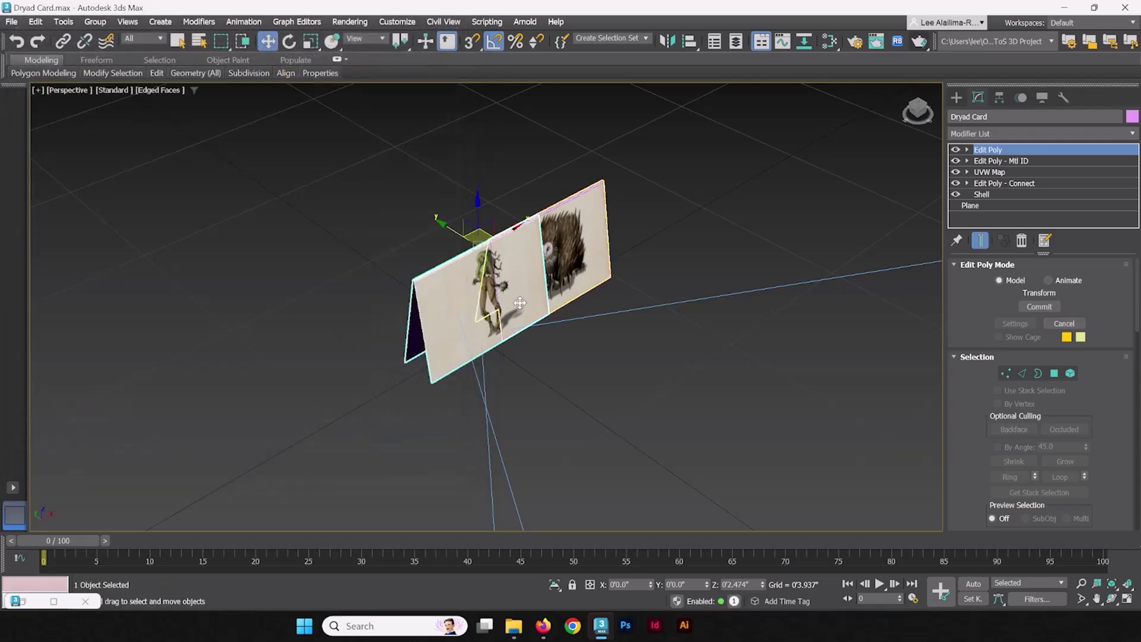
alt+middle_drag(430, 273, 455, 250)
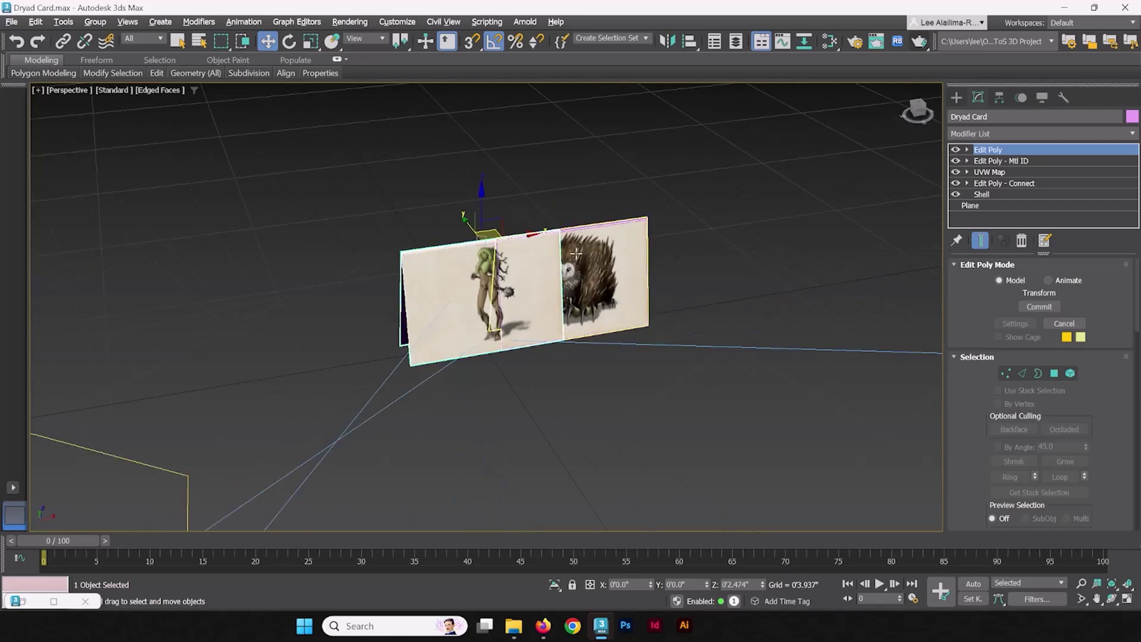
alt+middle_drag(579, 266, 590, 279)
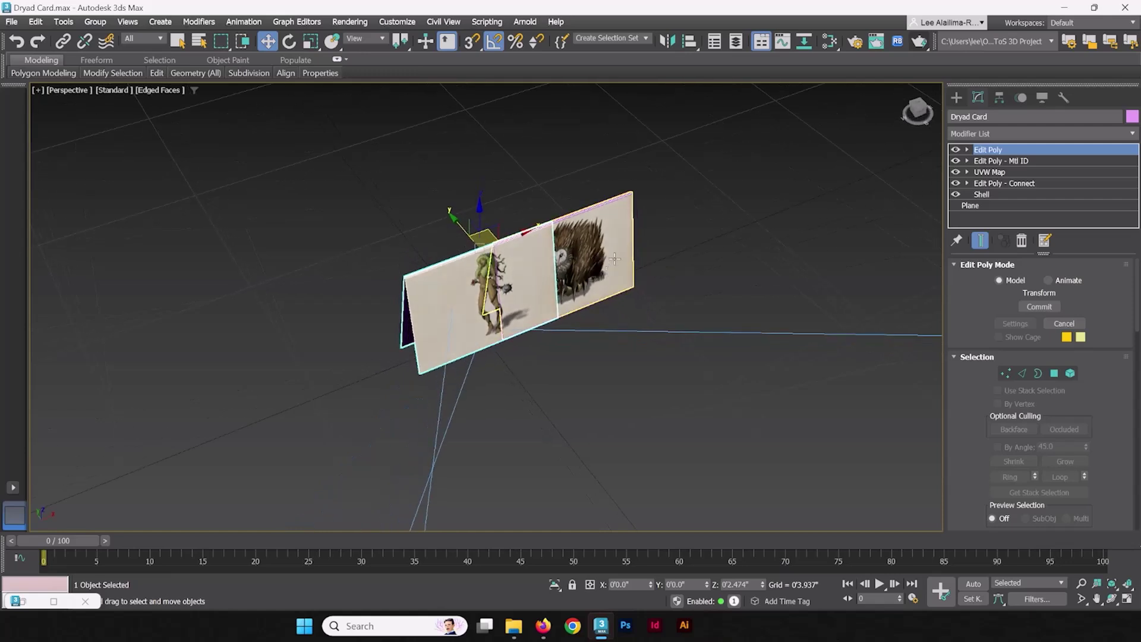
Hide the Dryad card and zero the Owlbear card's X and Y positions
click(598, 269)
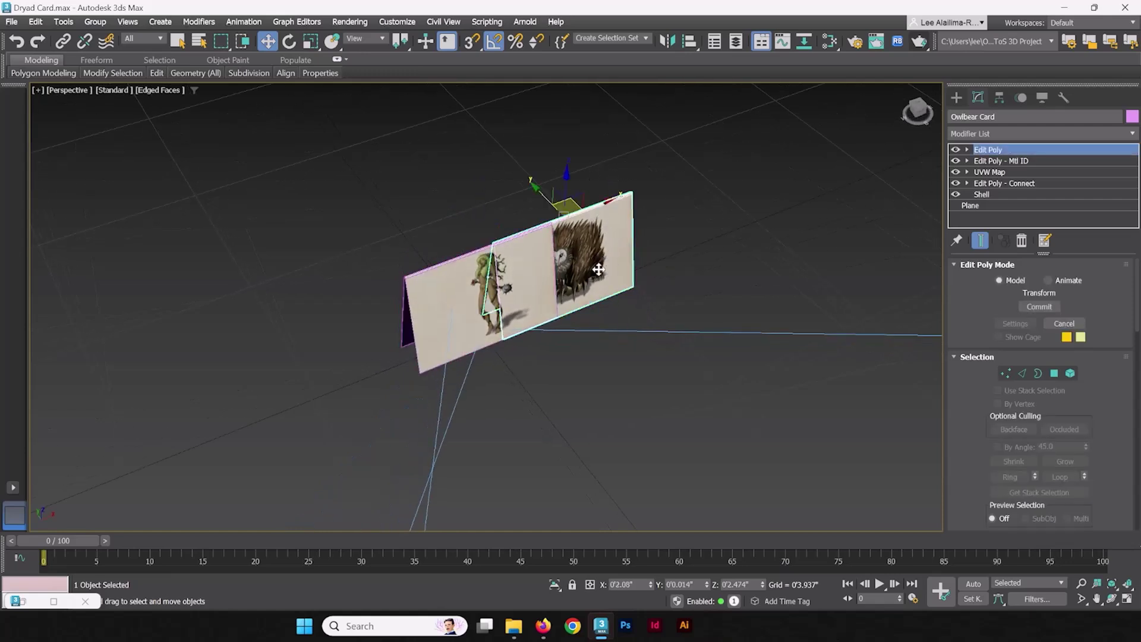
click(428, 298)
key(Delete)
click(553, 252)
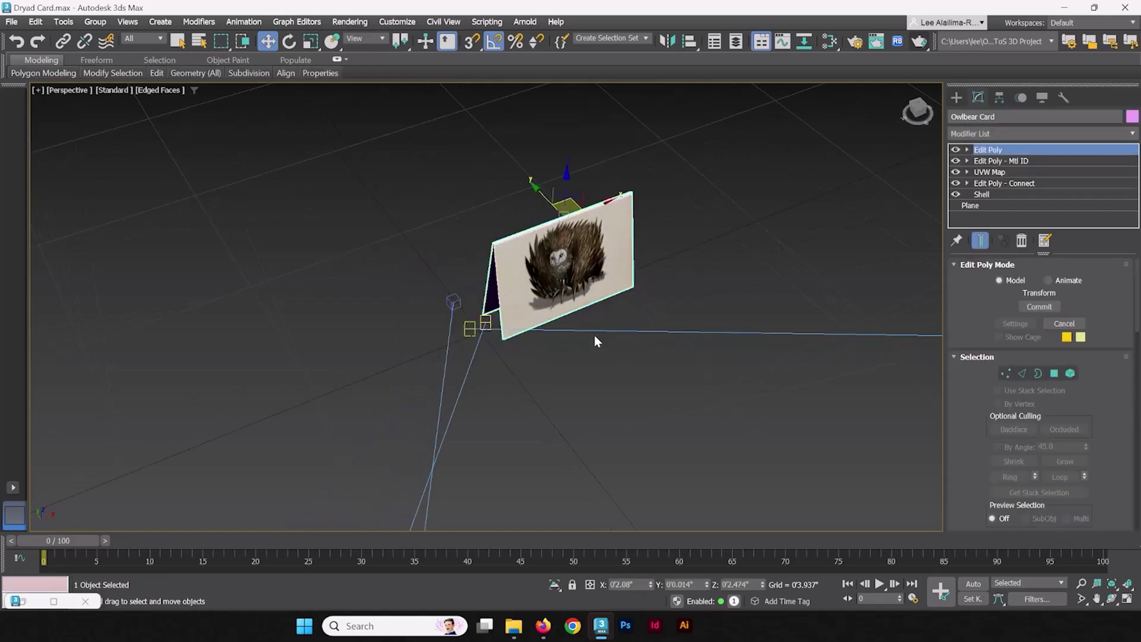
alt+middle_drag(594, 335, 601, 228)
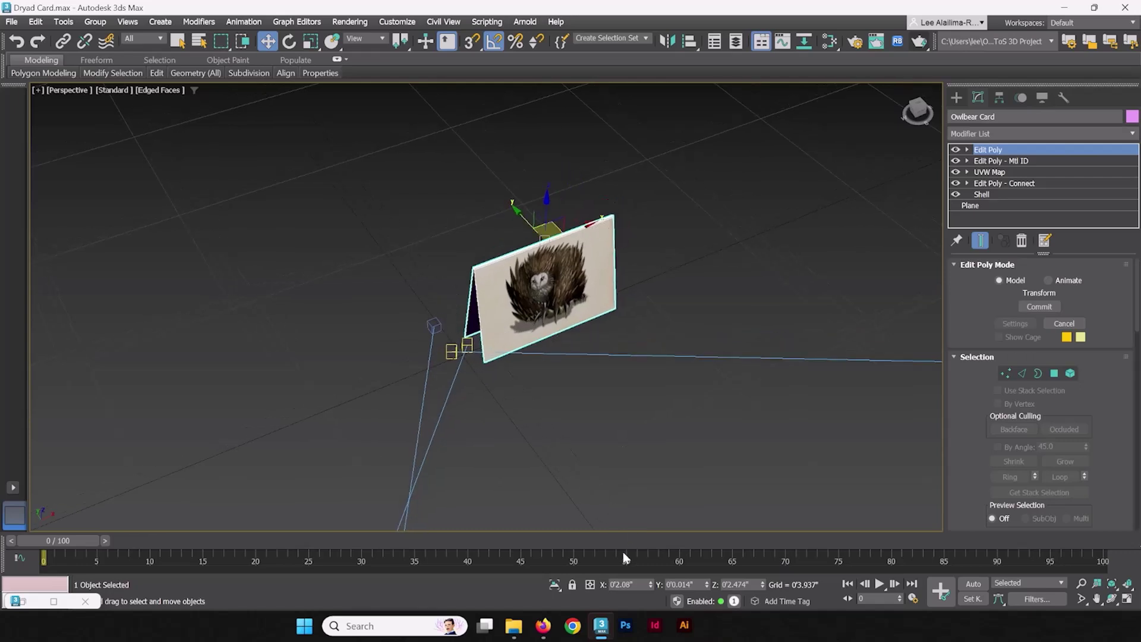
right_click(650, 586)
right_click(706, 586)
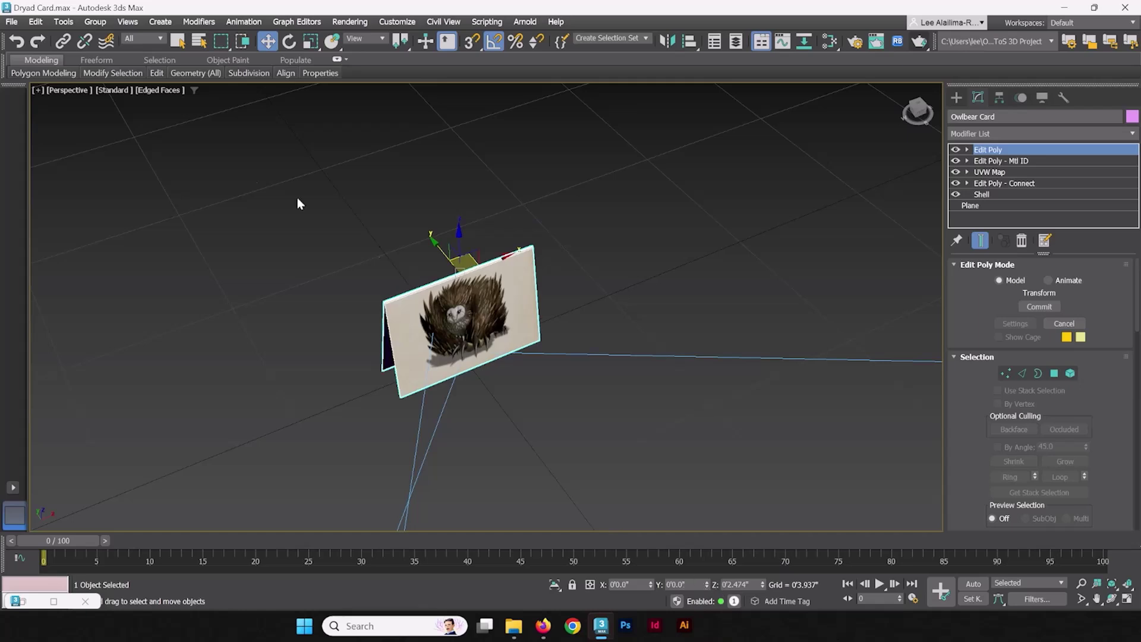
Save the selected Owlbear card alone, renaming the file to 'Owlbear Card GEO.max'
click(12, 21)
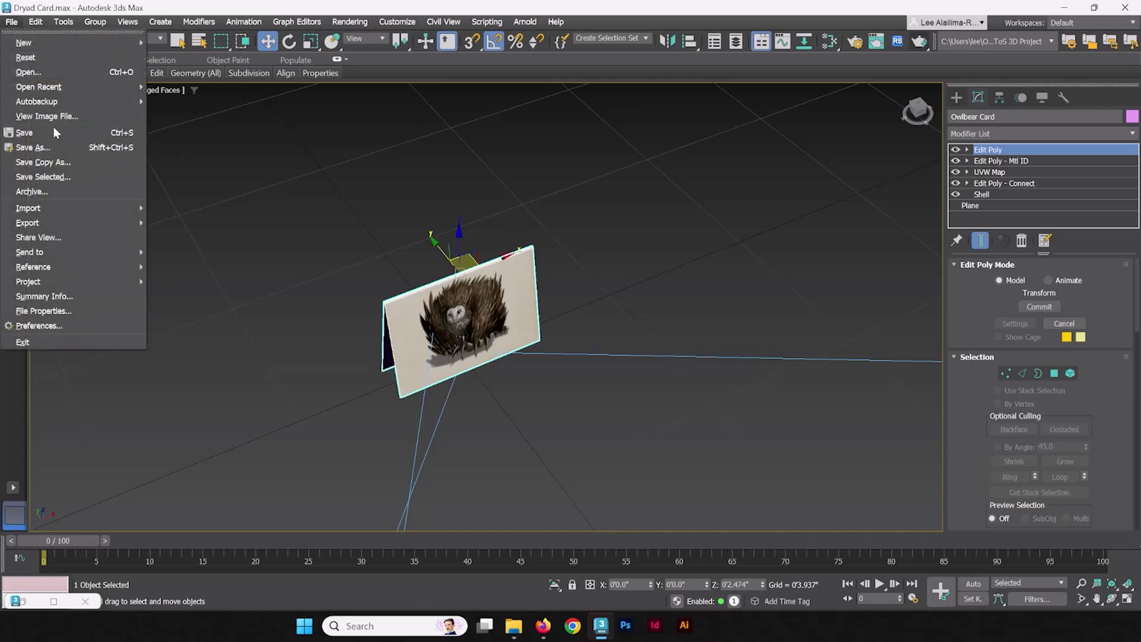
click(43, 176)
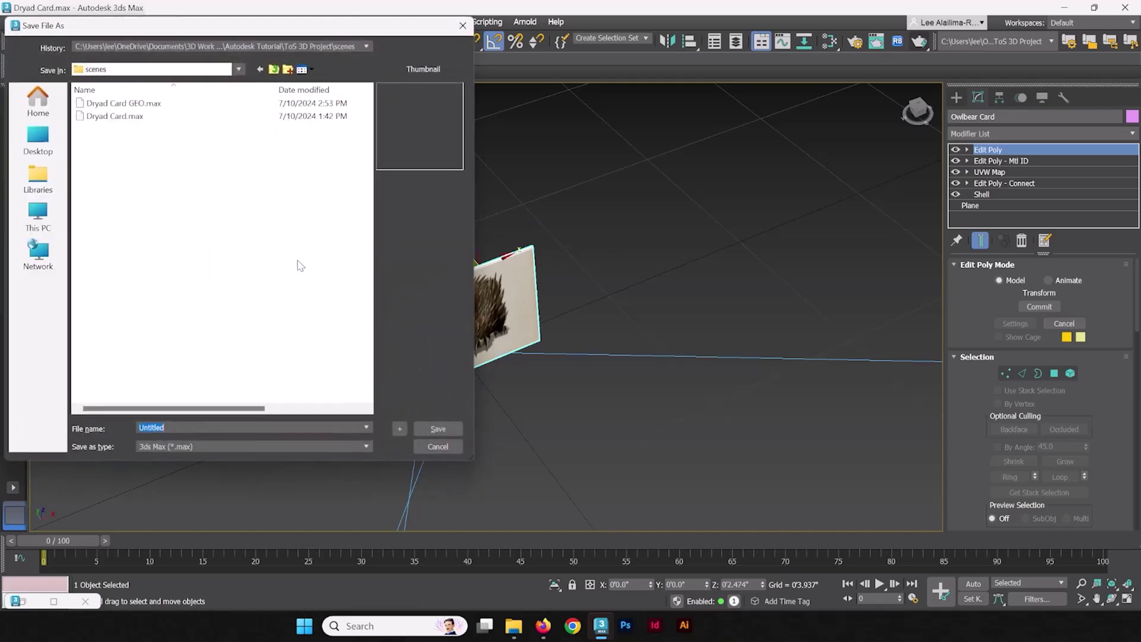
click(100, 105)
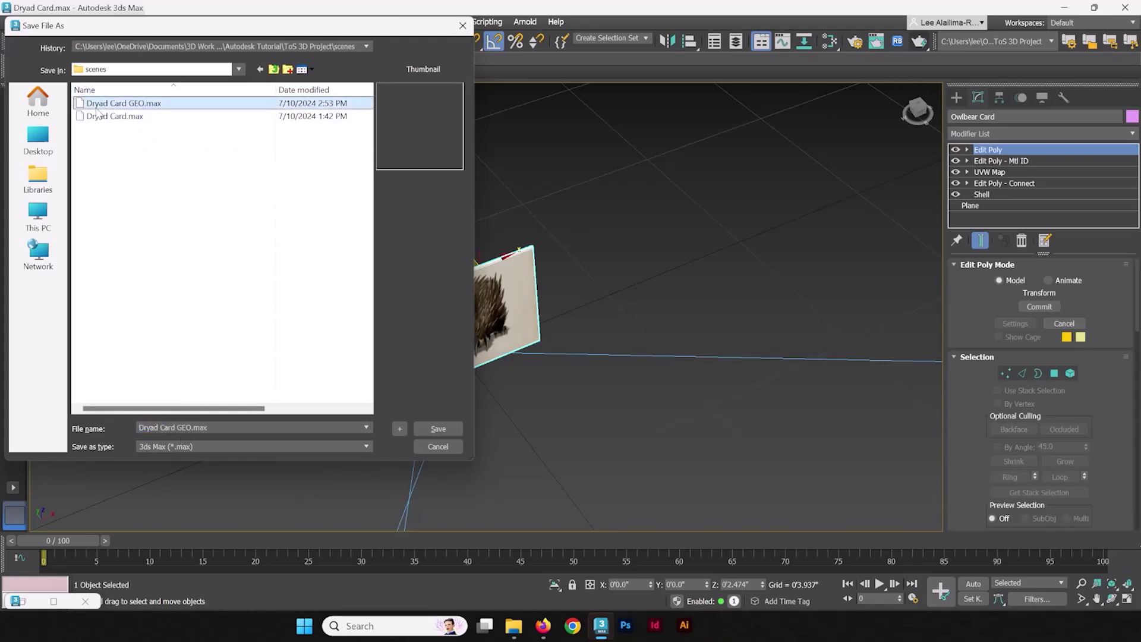
double_click(151, 426)
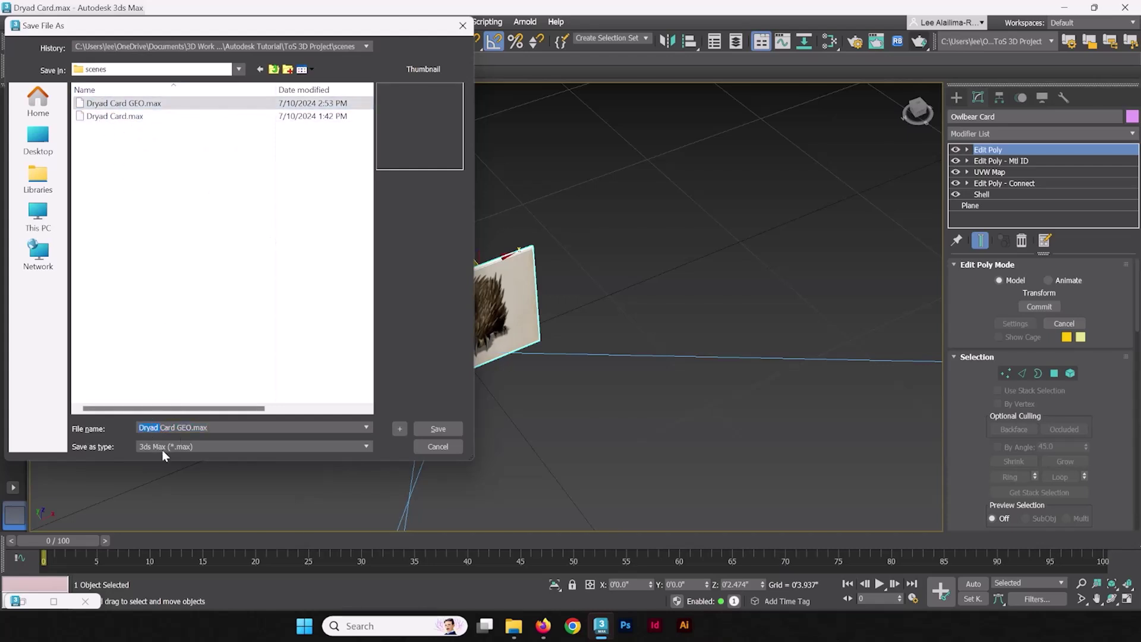
text(Owlbear)
Save the isolated Owlbear card as 'Owlbear Card GEO.max', then reframe the view on card, plane and camera
click(435, 430)
scroll(653, 270, down, 5)
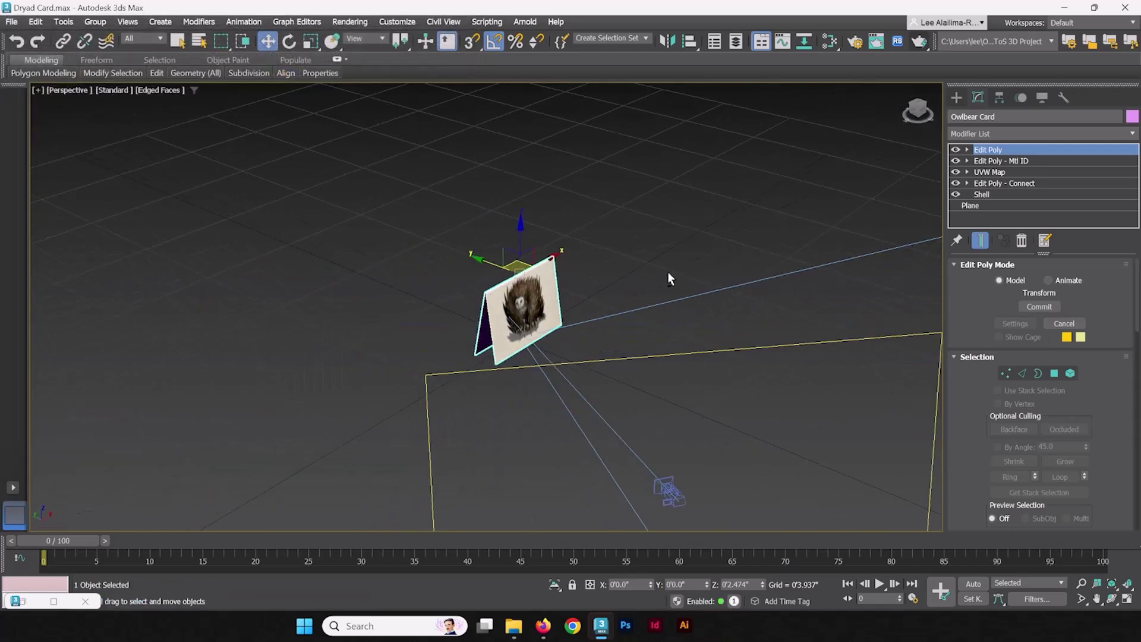
middle_drag(686, 277, 611, 288)
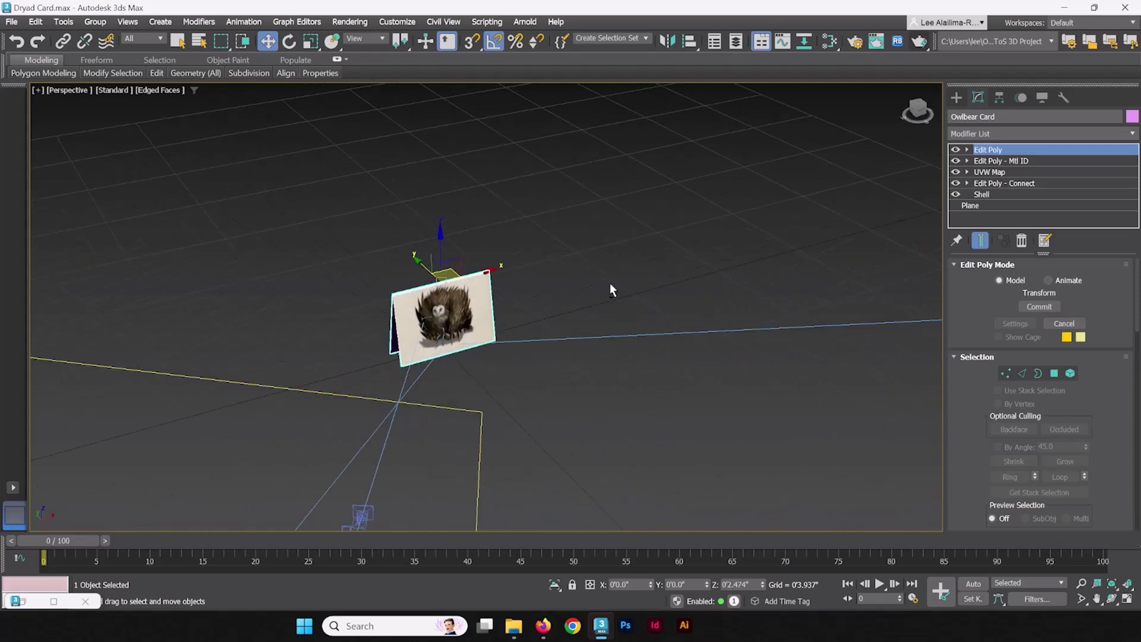